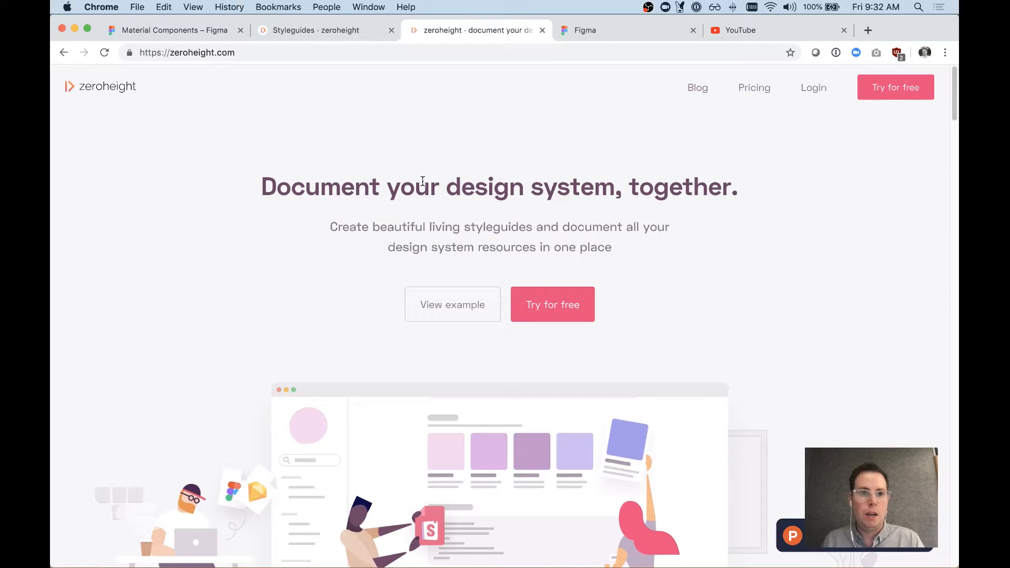
Step: Examine the zeroheight homepage, including its sections for designers, developers and editors and the customer quote
scroll(489, 172, "down", 5)
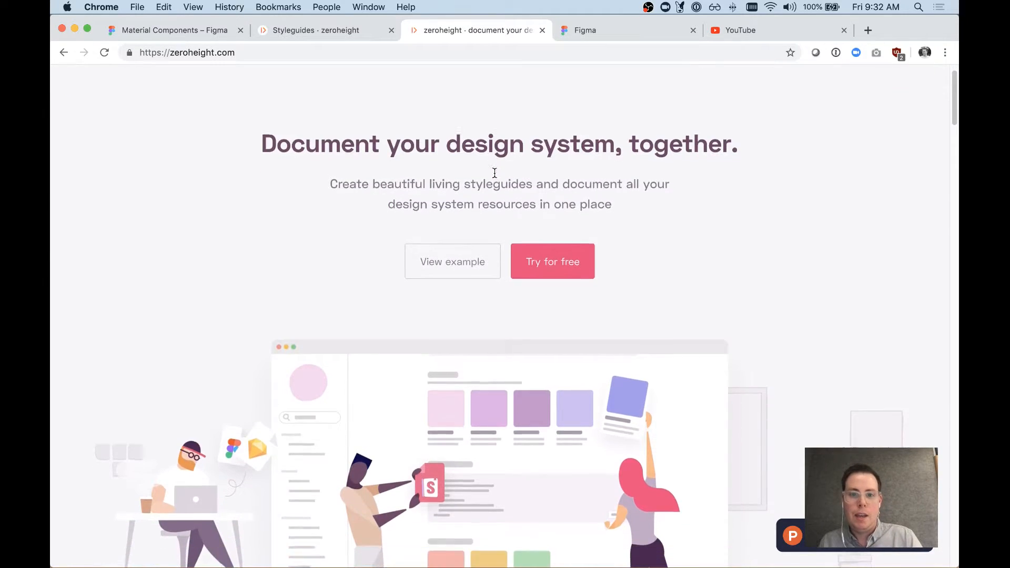
scroll(495, 172, "up", 5)
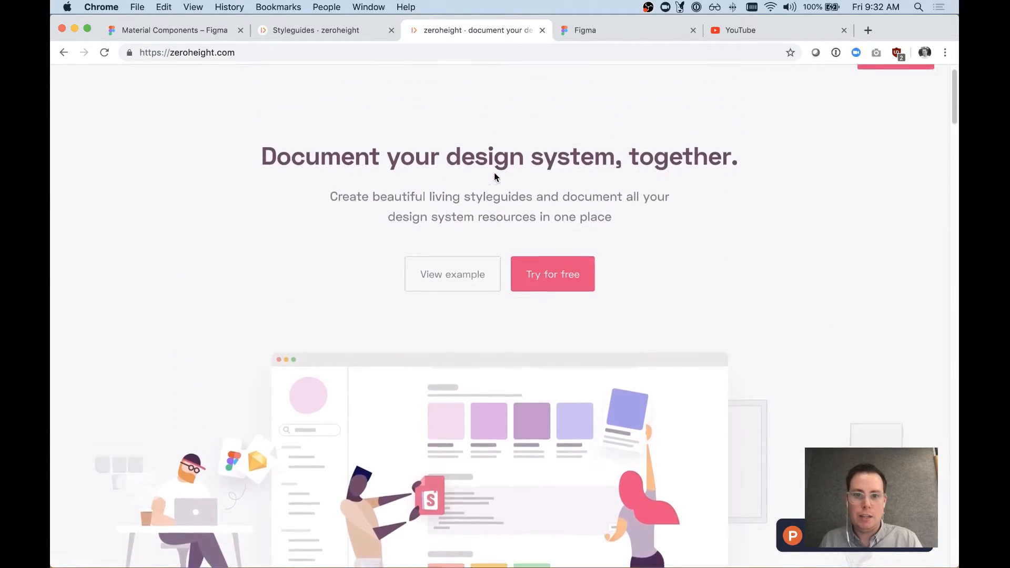
scroll(495, 172, "down", 10)
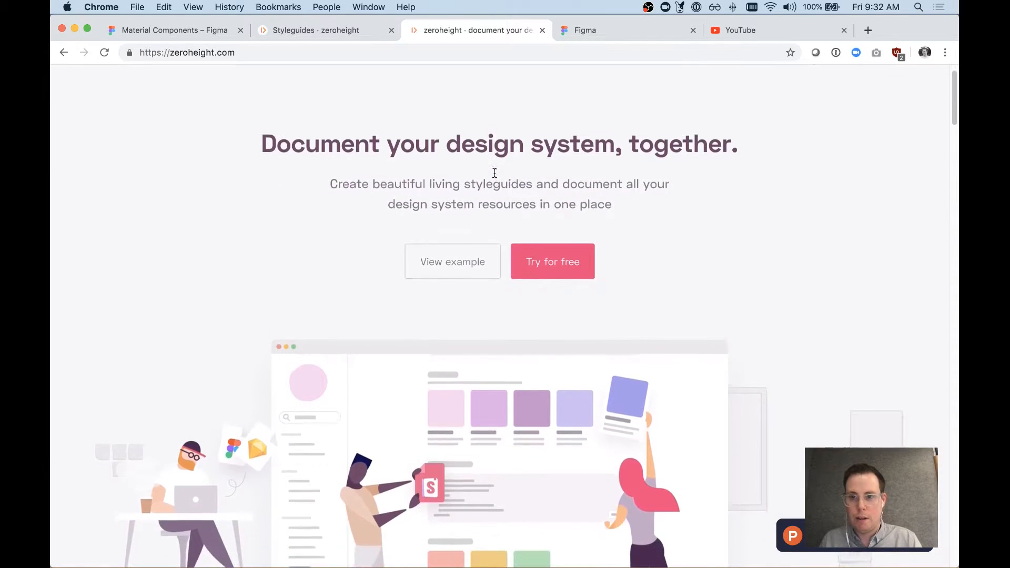
scroll(495, 173, "down", 10)
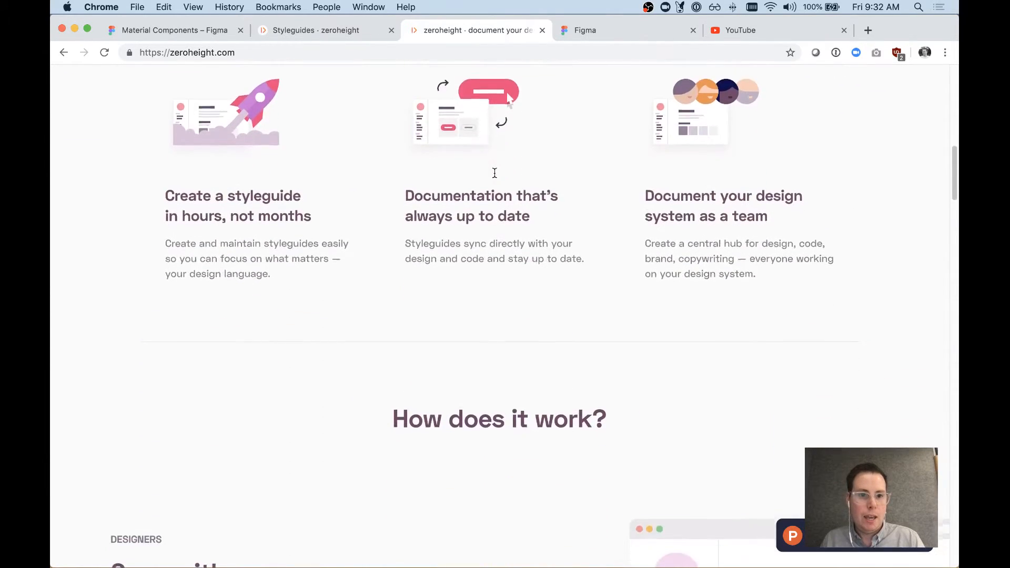
scroll(495, 173, "down", 1)
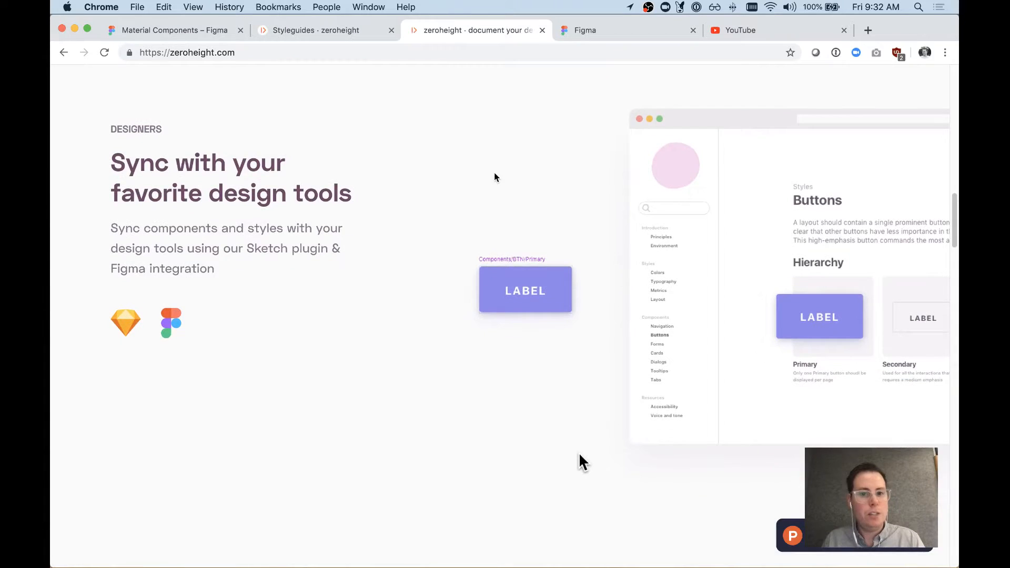
scroll(494, 178, "down", 8)
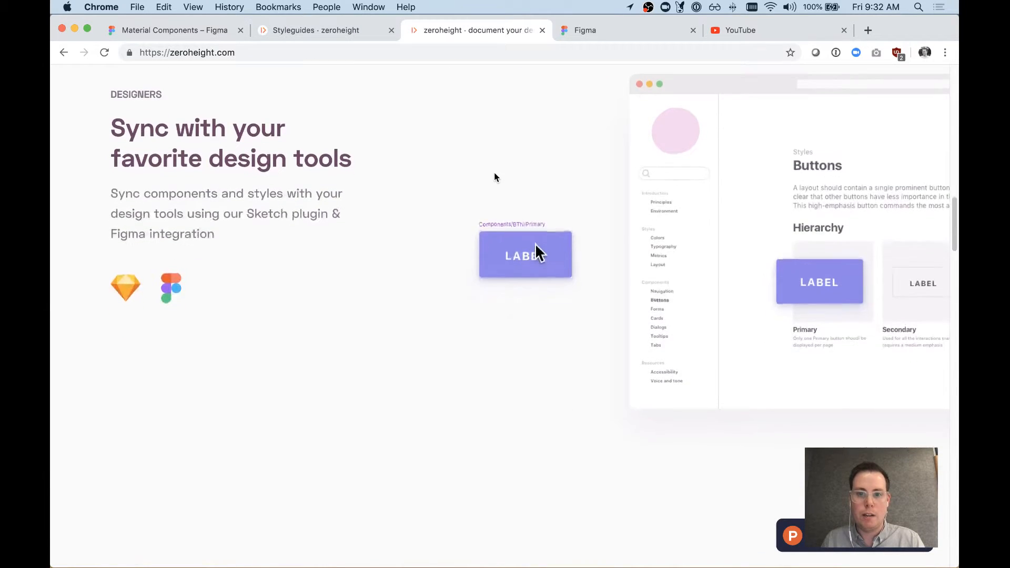
scroll(494, 178, "down", 2)
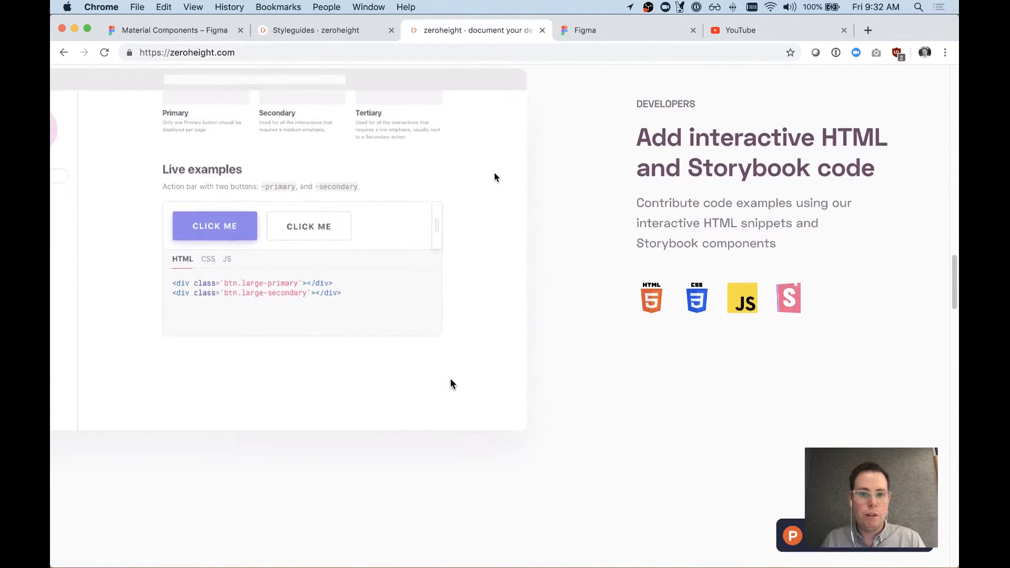
scroll(494, 178, "down", 1)
scroll(494, 178, "up", 2)
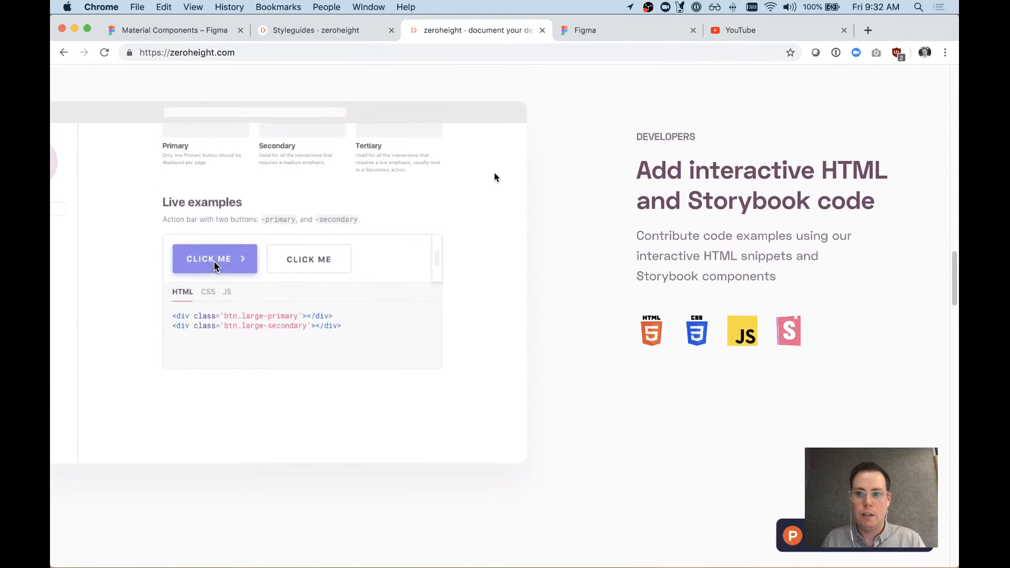
scroll(495, 177, "down", 1)
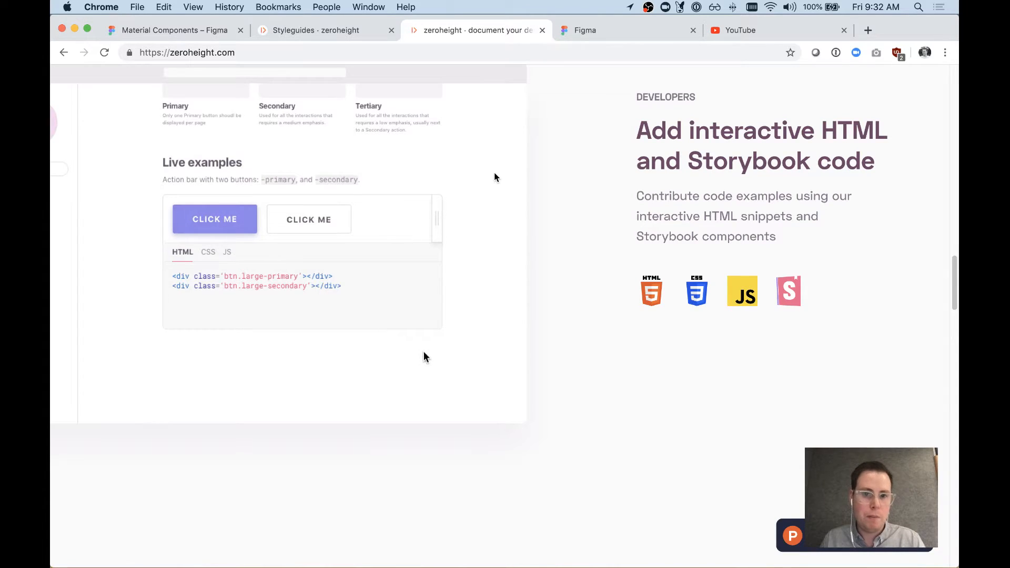
scroll(495, 177, "down", 1)
scroll(494, 178, "up", 2)
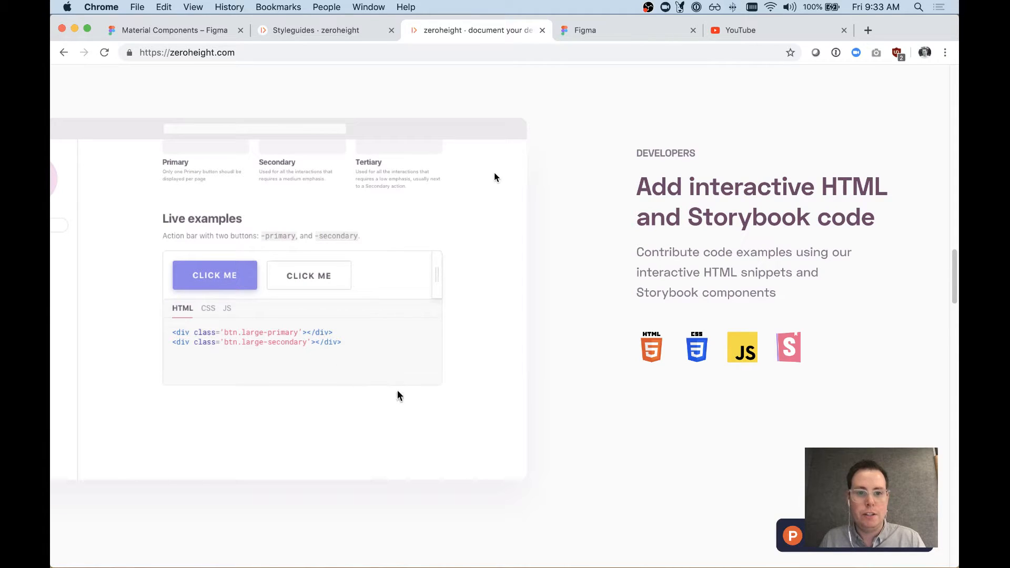
scroll(494, 178, "down", 4)
scroll(494, 177, "down", 6)
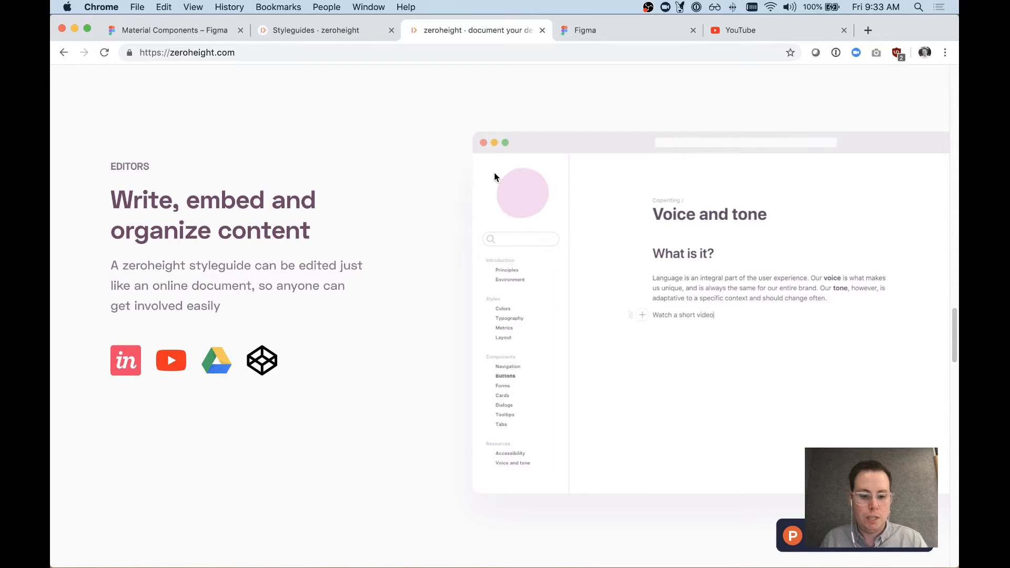
scroll(538, 240, "down", 1)
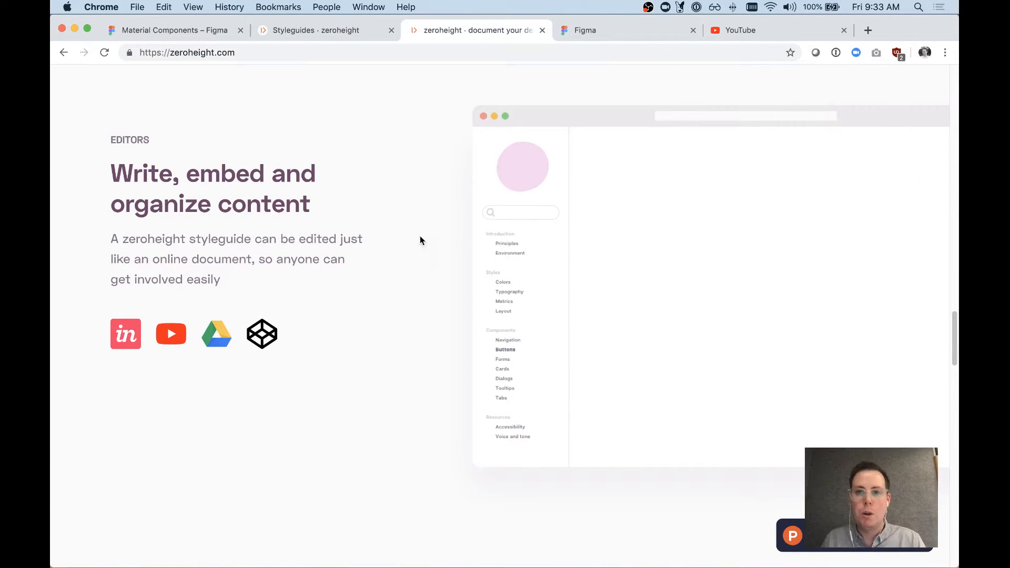
scroll(396, 215, "down", 5)
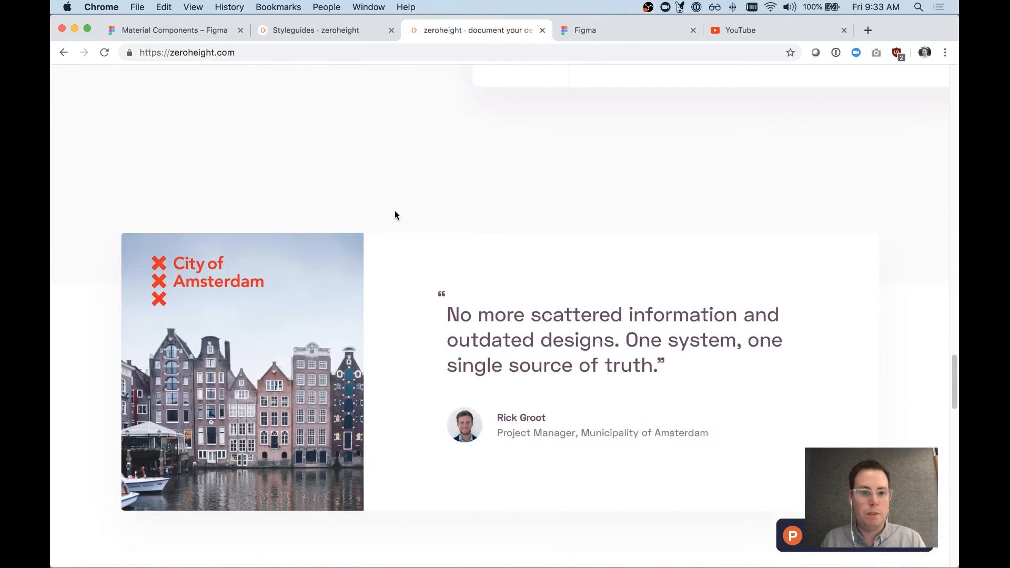
scroll(394, 214, "up", 20)
Step: Switch to the zeroheight workspace and start adding a new Figma file under Uploads
left_click(337, 33)
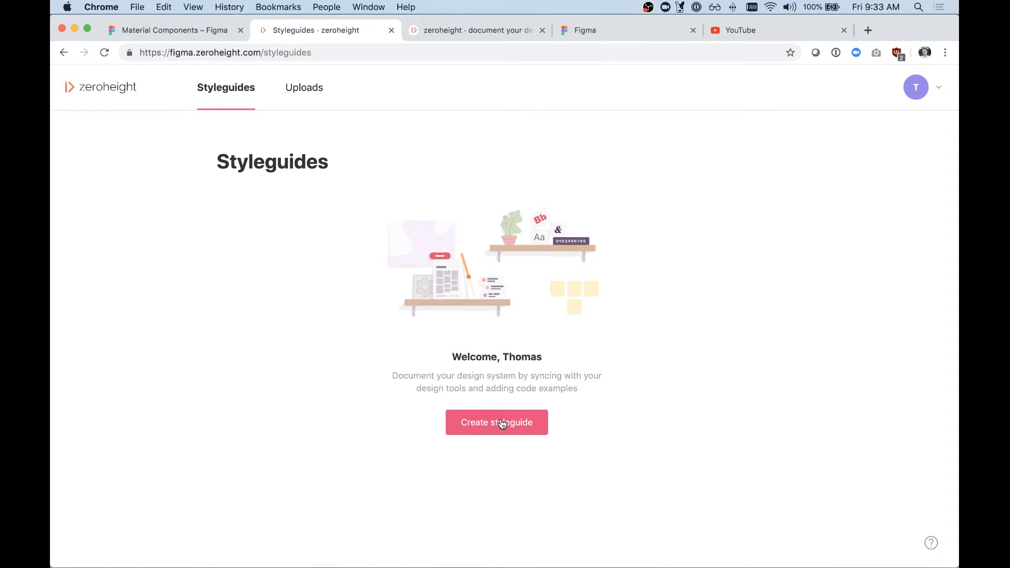
left_click(312, 94)
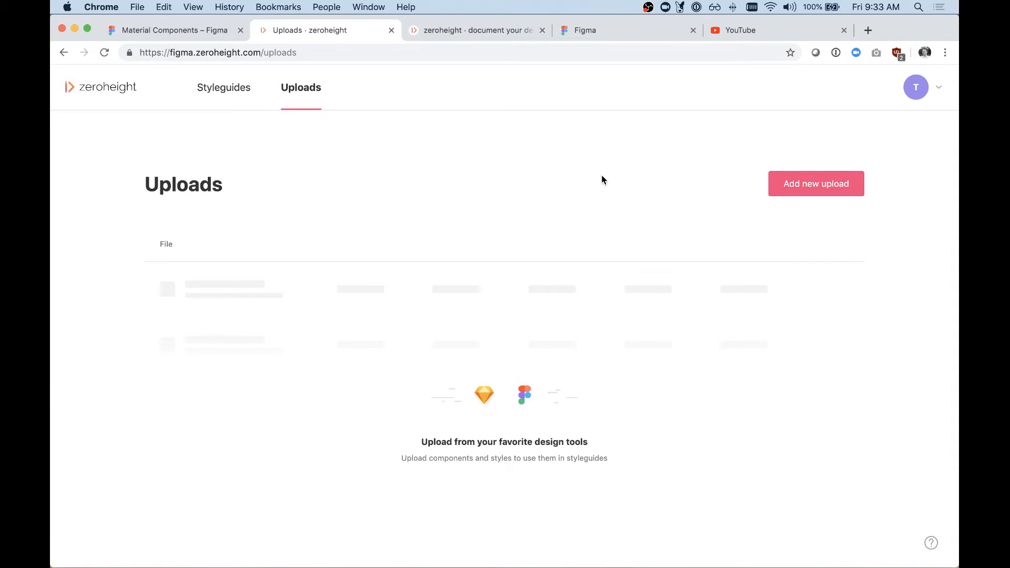
left_click(811, 187)
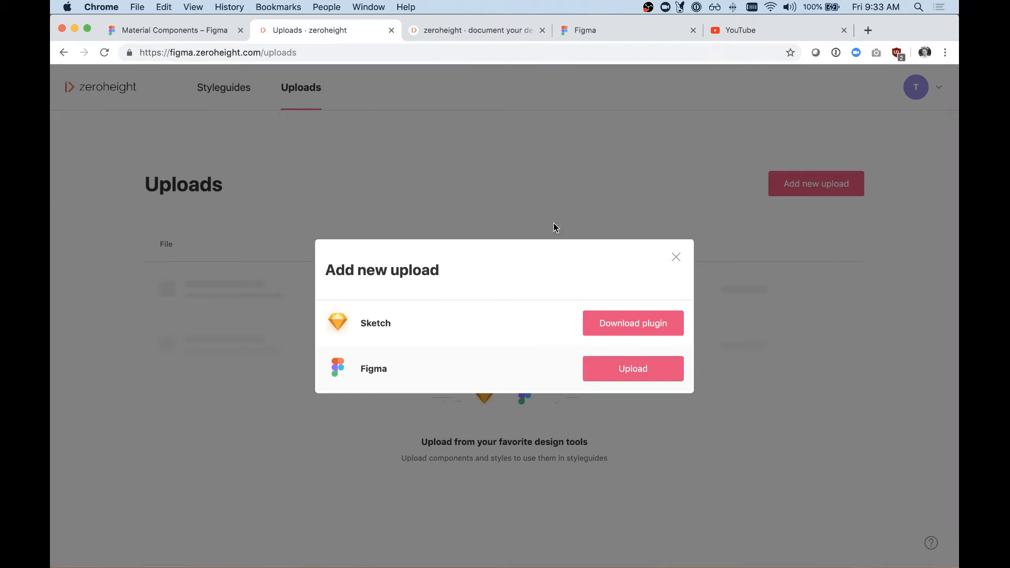
left_click(625, 378)
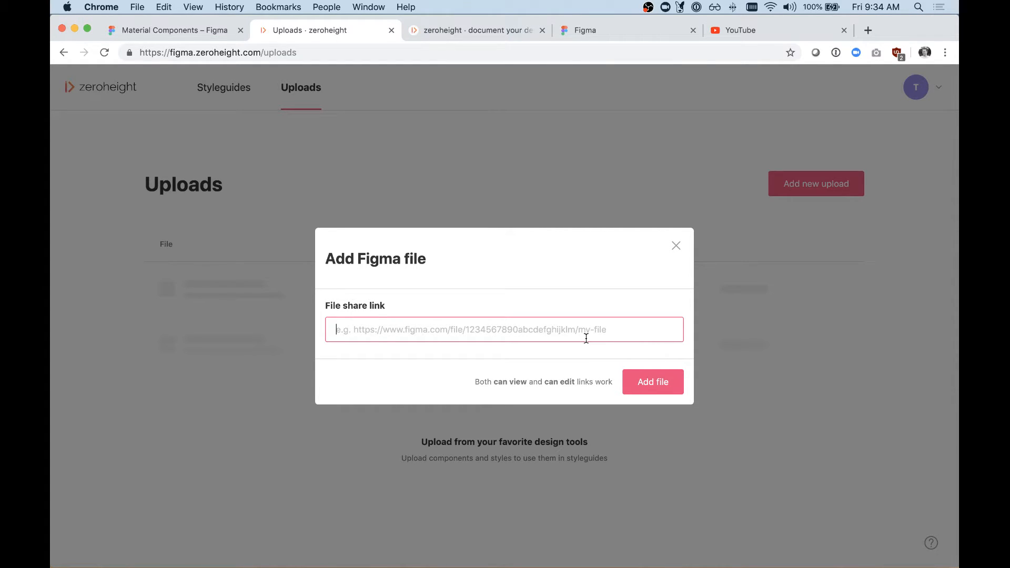
Step: Switch to the Material Components file in Figma and examine the component frames on the UI Components page, including Buttons and Toolbars
left_click(176, 27)
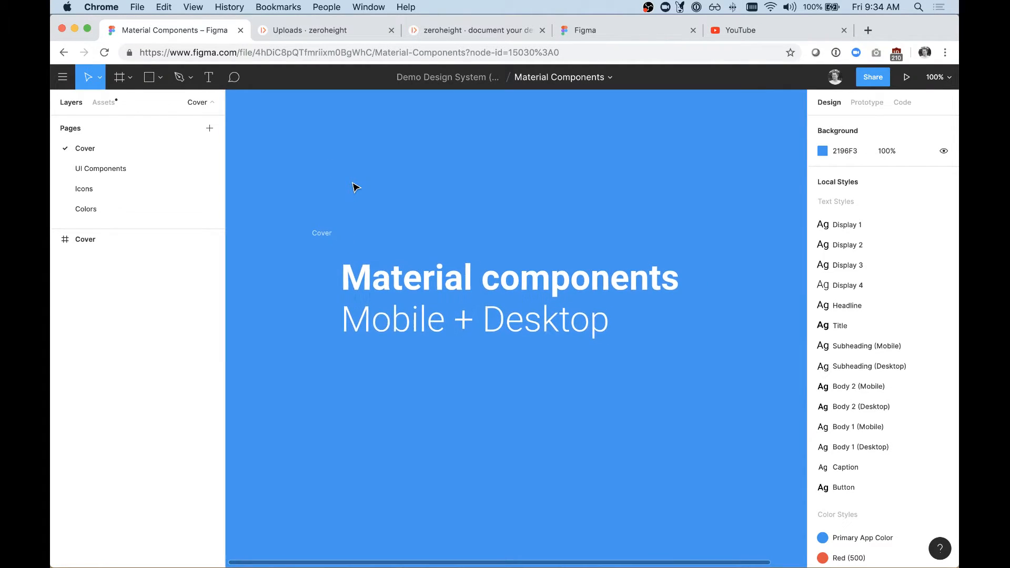
left_click(156, 173)
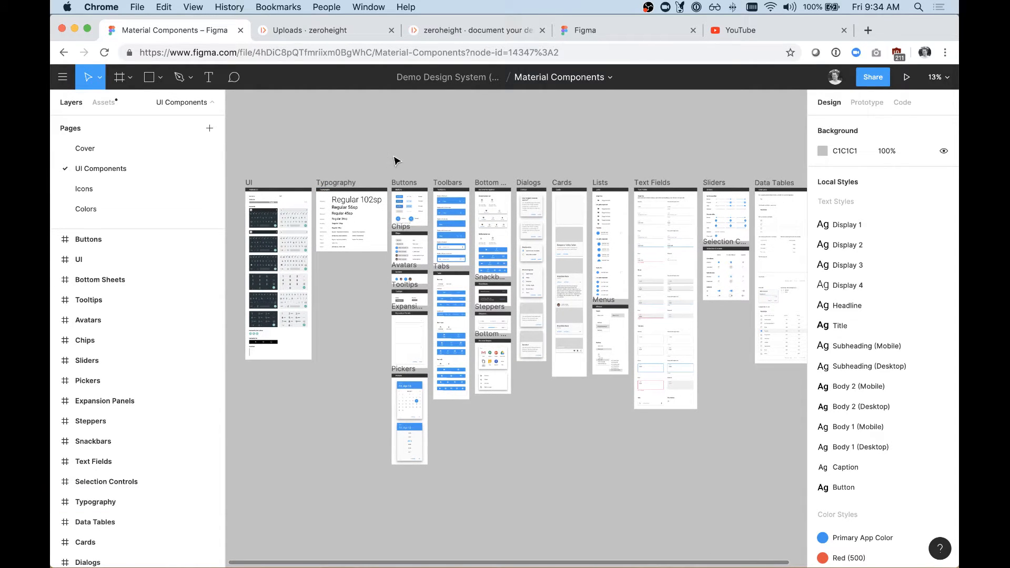
left_click_drag(374, 164, 540, 313)
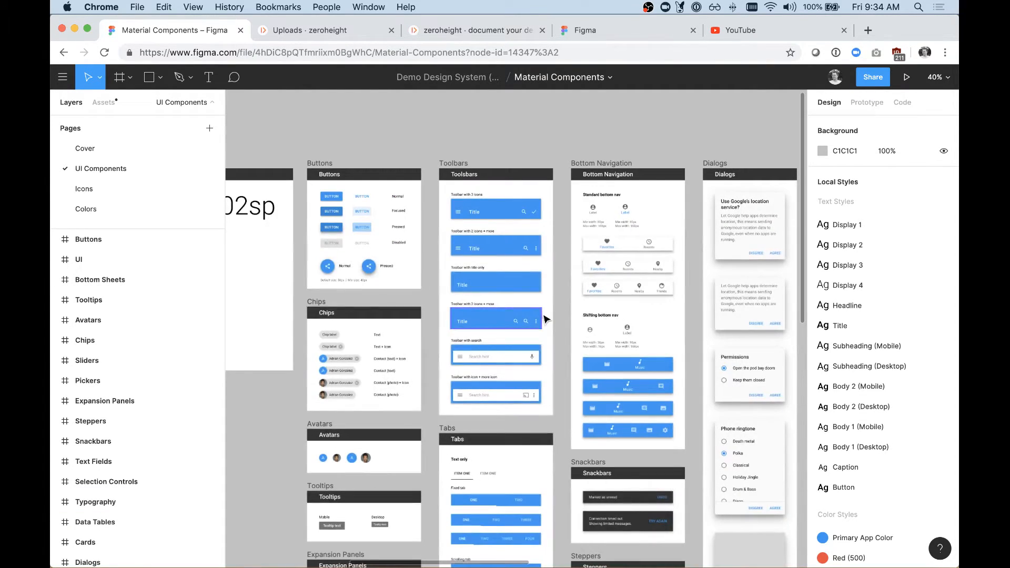
scroll(341, 196, "down", 2)
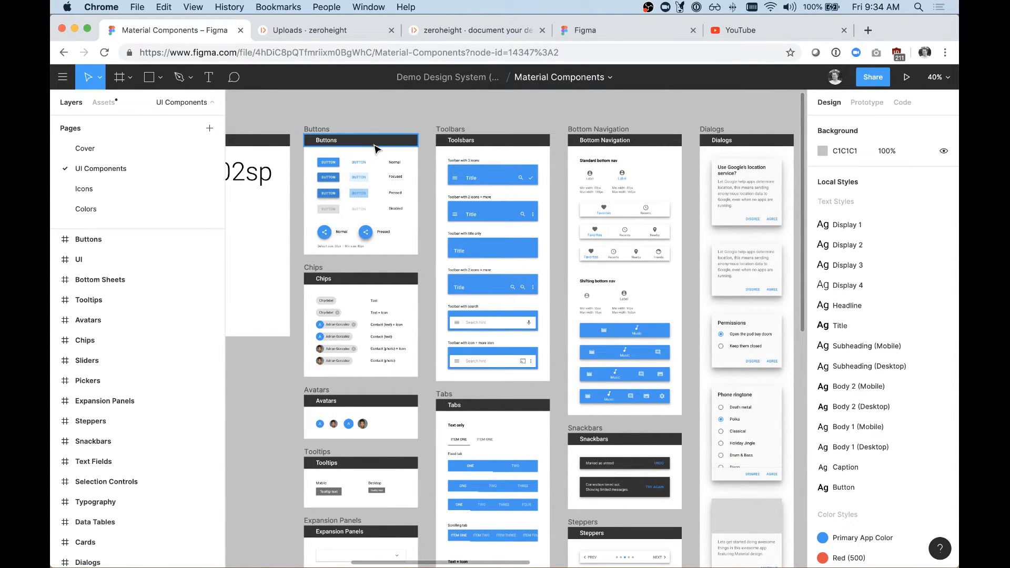
left_click(330, 129)
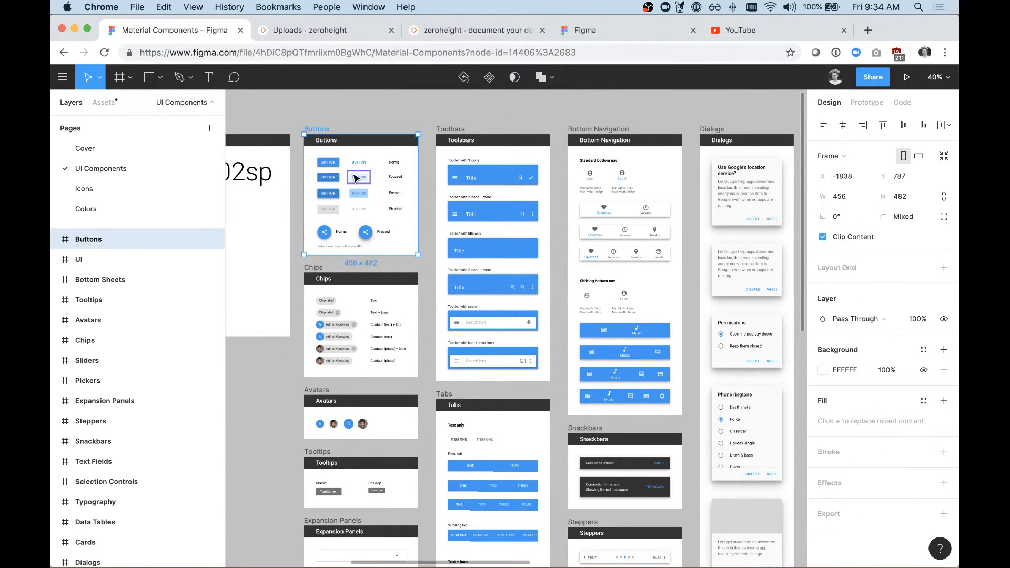
left_click(446, 129)
scroll(538, 243, "down", 1)
scroll(538, 243, "right", 1)
scroll(538, 244, "right", 10)
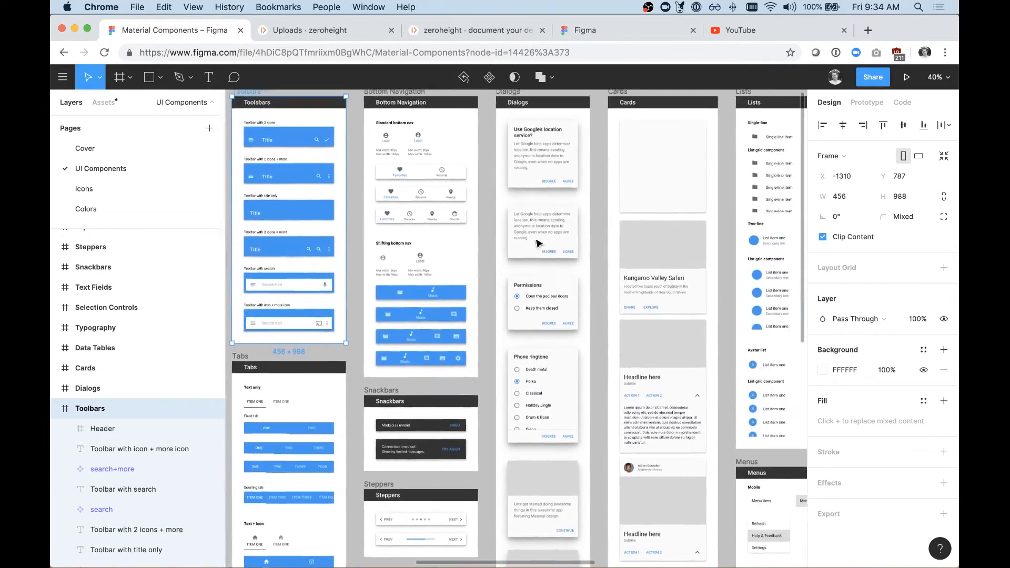
scroll(538, 243, "left", 5)
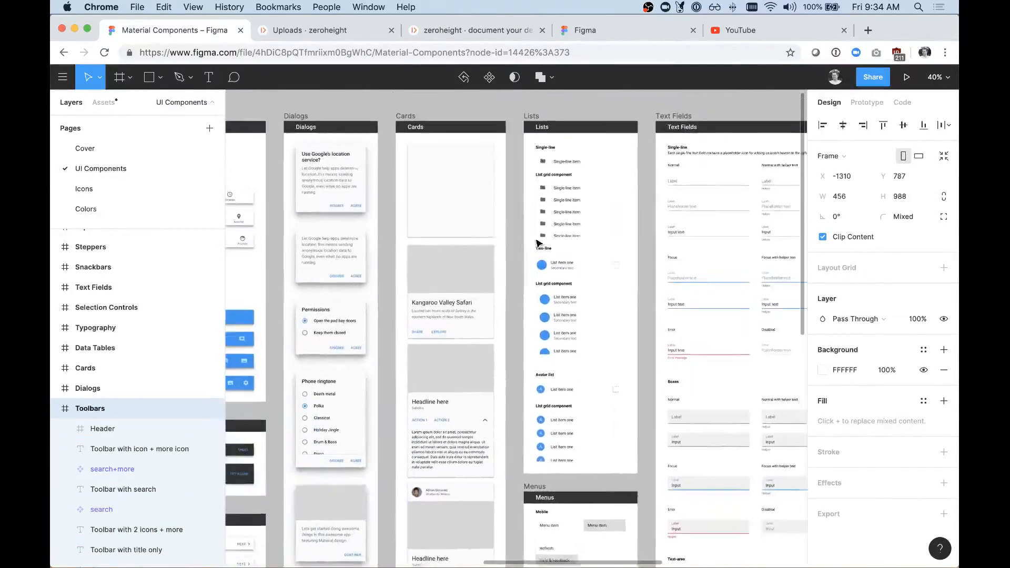
scroll(538, 243, "up", 1)
Step: Examine the icon frames on the Icons page, from Action and Image through Navigation and Hardware
left_click(124, 189)
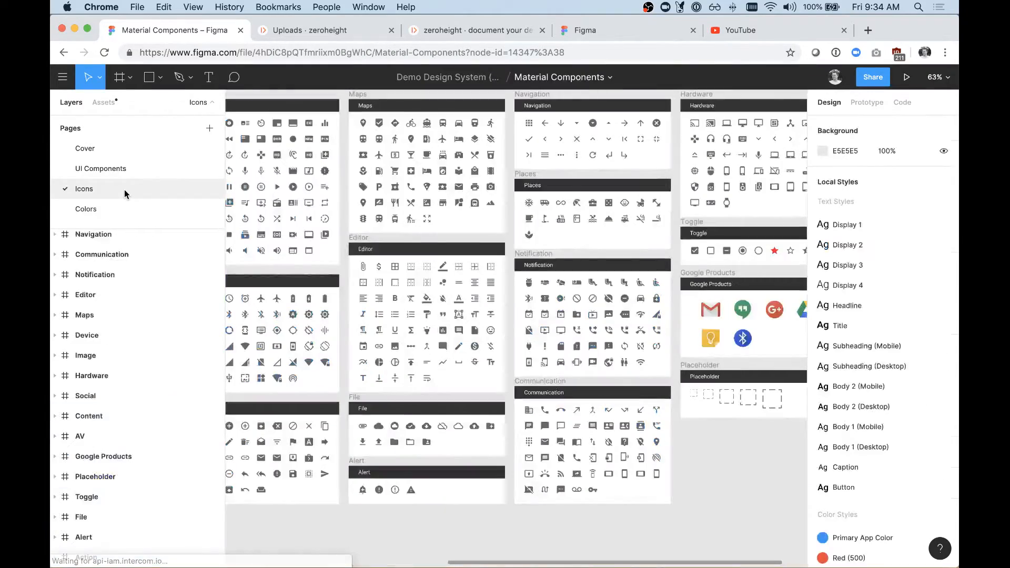
scroll(428, 226, "left", 2)
scroll(428, 227, "left", 6)
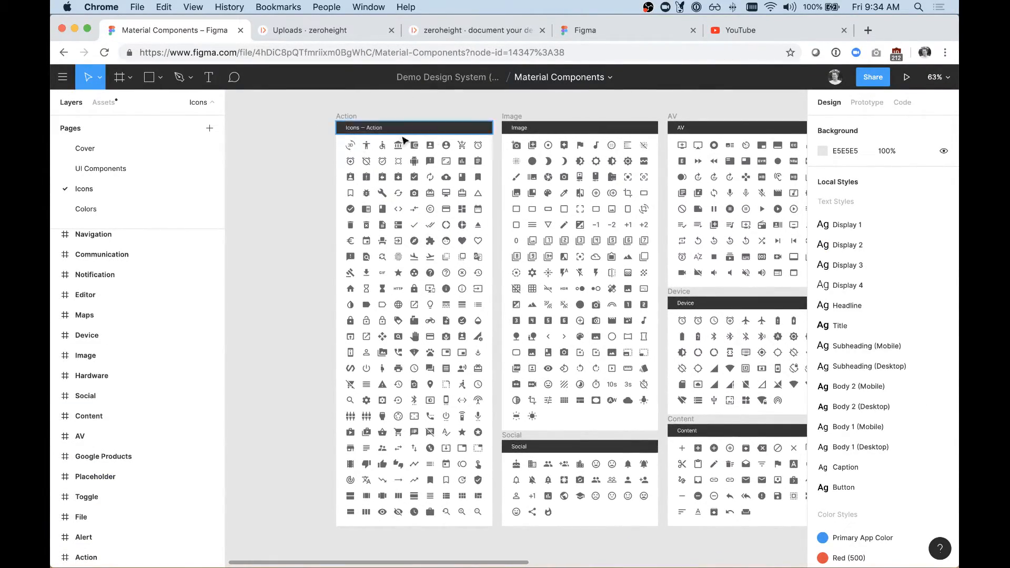
scroll(399, 273, "right", 2)
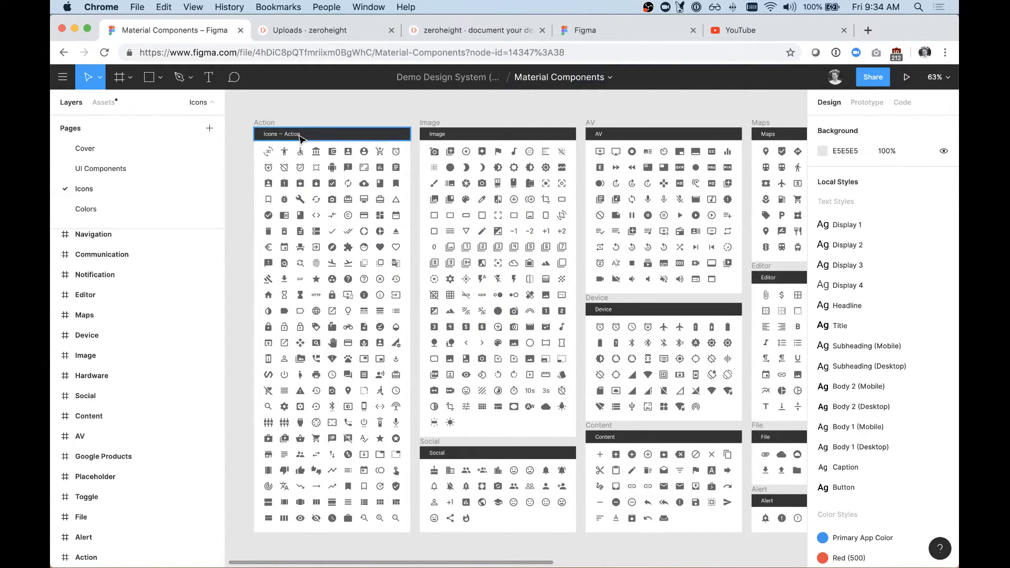
scroll(472, 128, "right", 2)
scroll(471, 128, "up", 2)
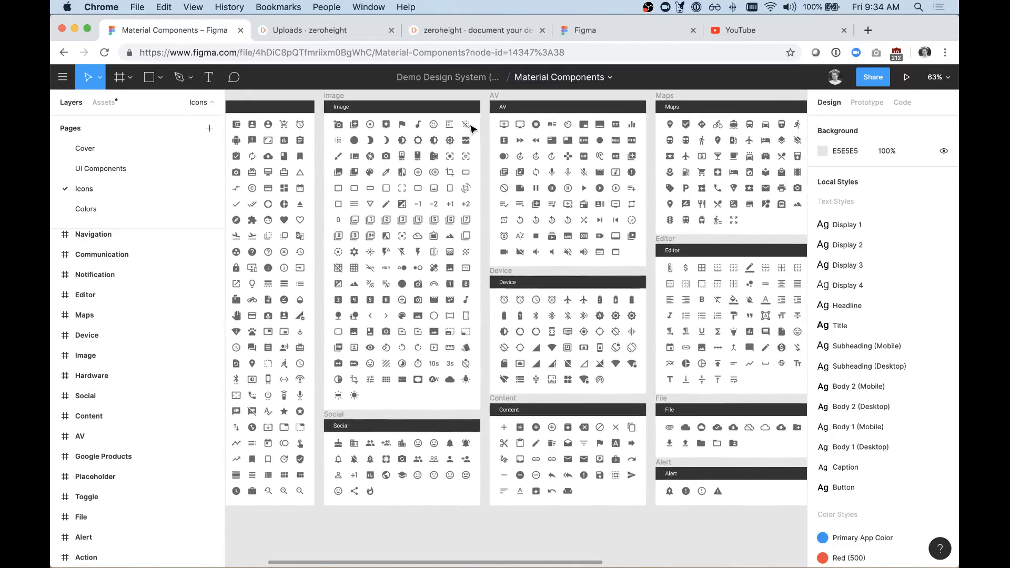
scroll(472, 128, "right", 1)
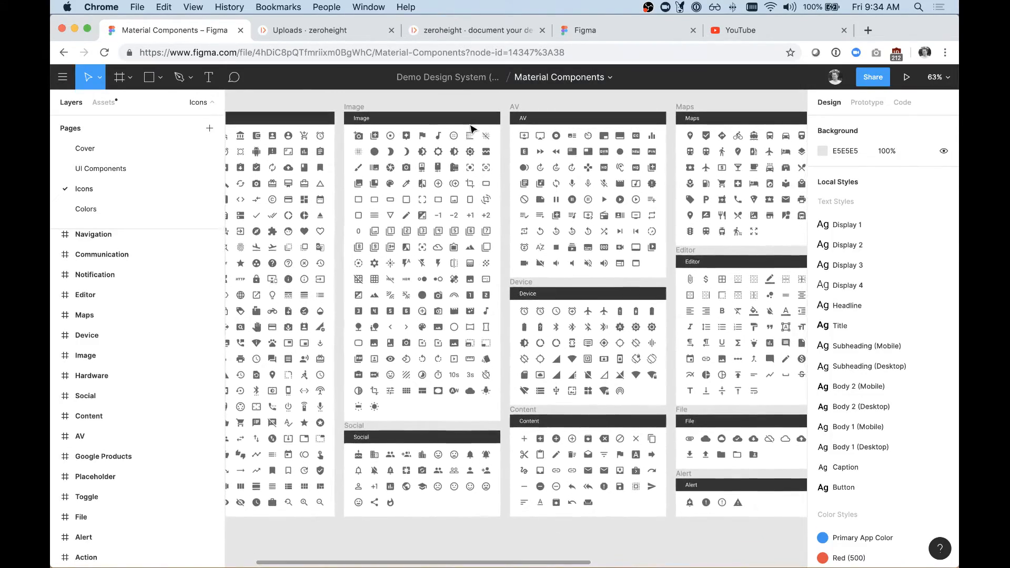
scroll(472, 128, "left", 2)
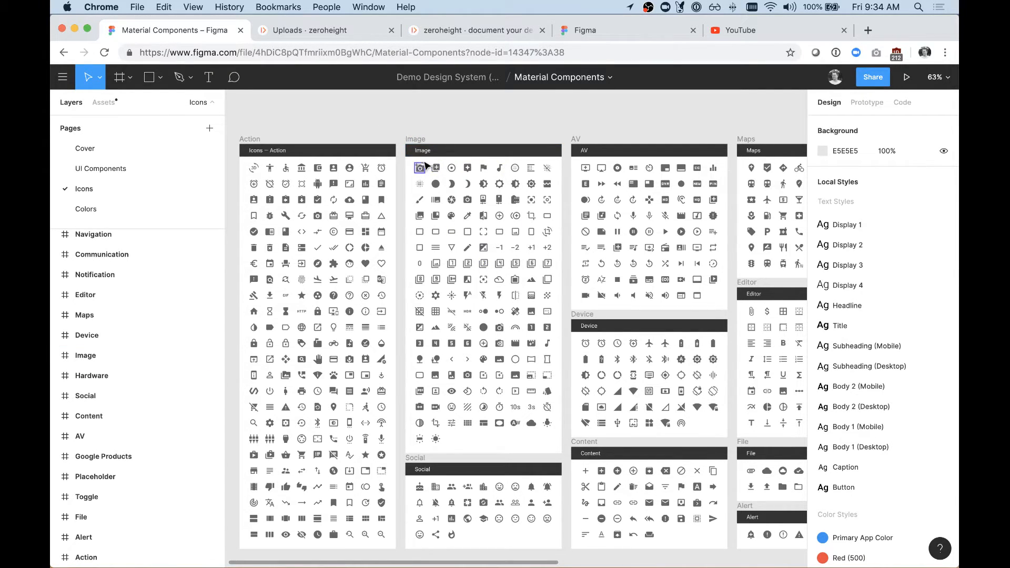
scroll(505, 153, "right", 6)
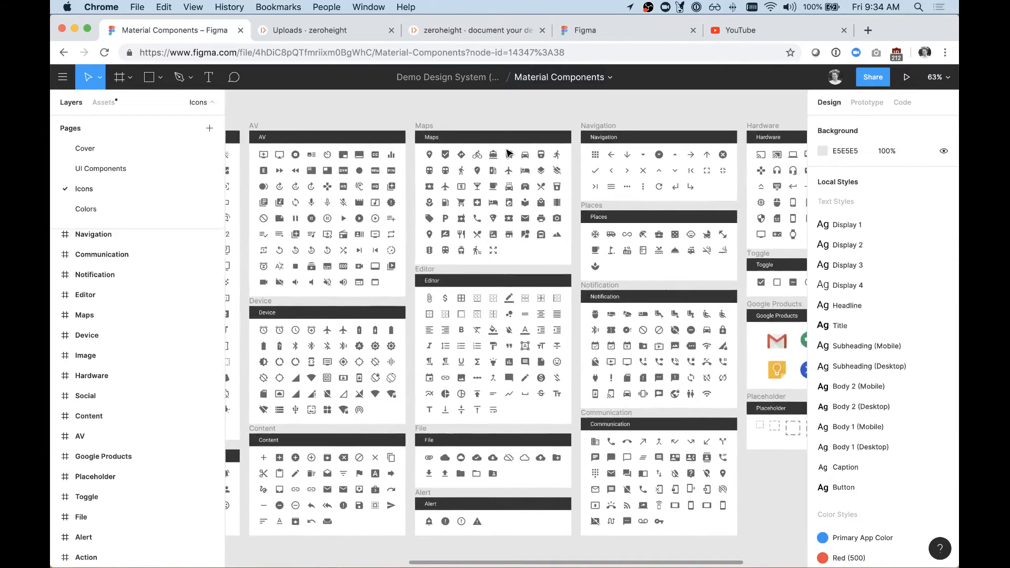
left_click(91, 170)
left_click(92, 190)
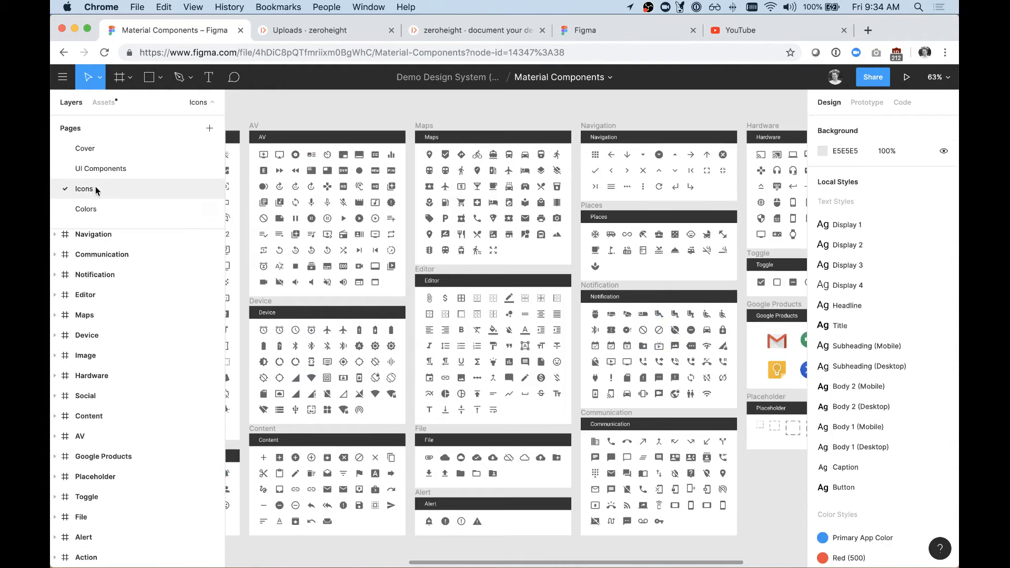
scroll(487, 278, "right", 3)
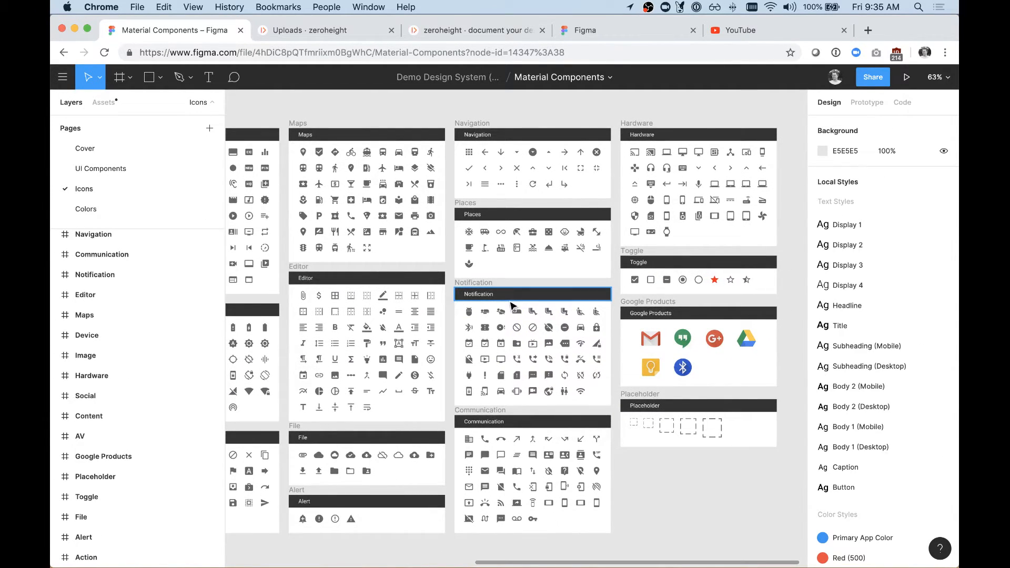
scroll(503, 169, "left", 8)
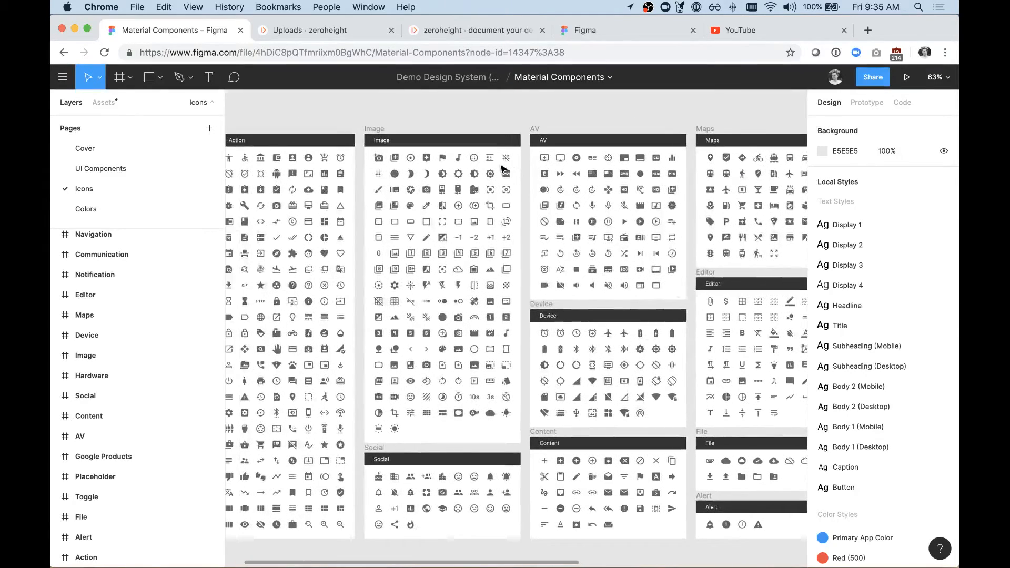
Step: Copy the share link of the Material Components file from its UI Components page in Figma
left_click(159, 170)
left_click(867, 79)
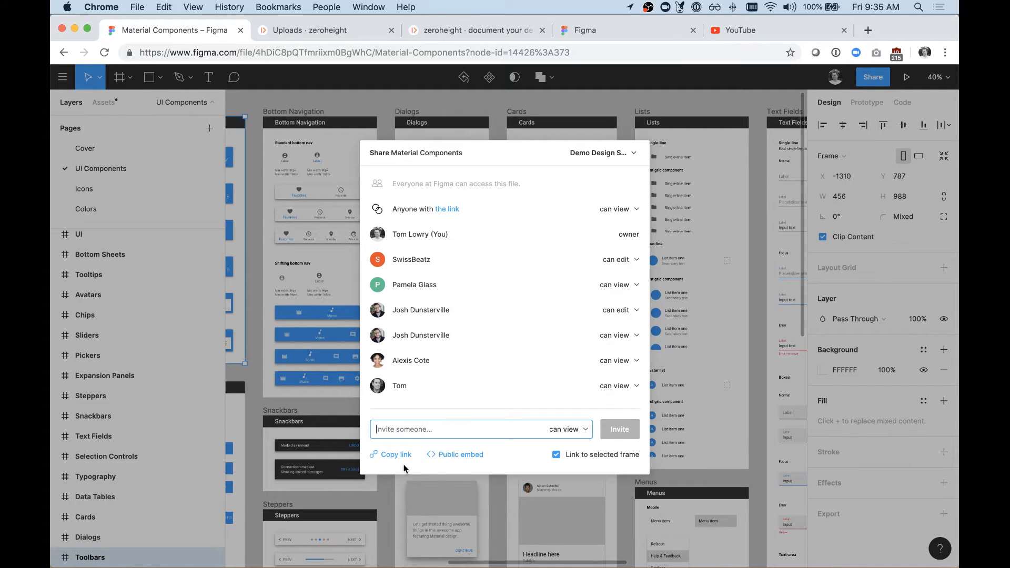
left_click(397, 455)
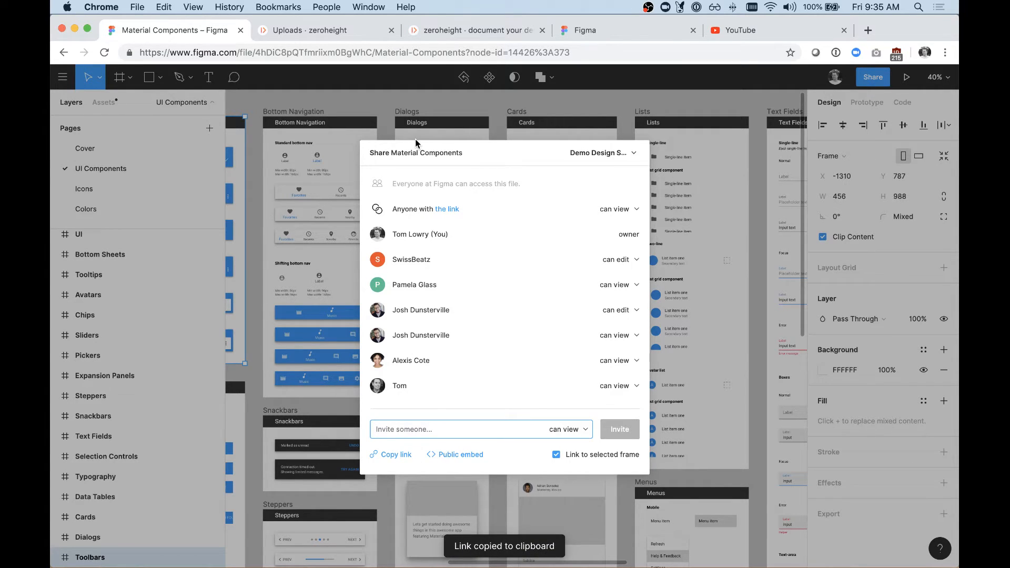
Step: Switch to the zeroheight uploads and add the Figma file by its copied share link, stripped of the node-id parameter
left_click(309, 30)
left_click(372, 330)
key("super+v")
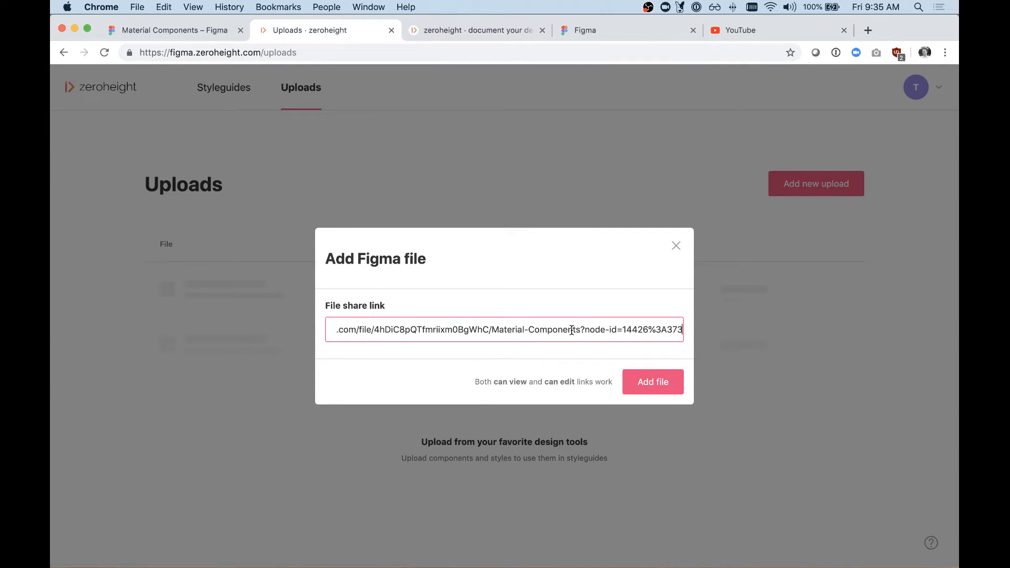
left_click_drag(581, 330, 695, 334)
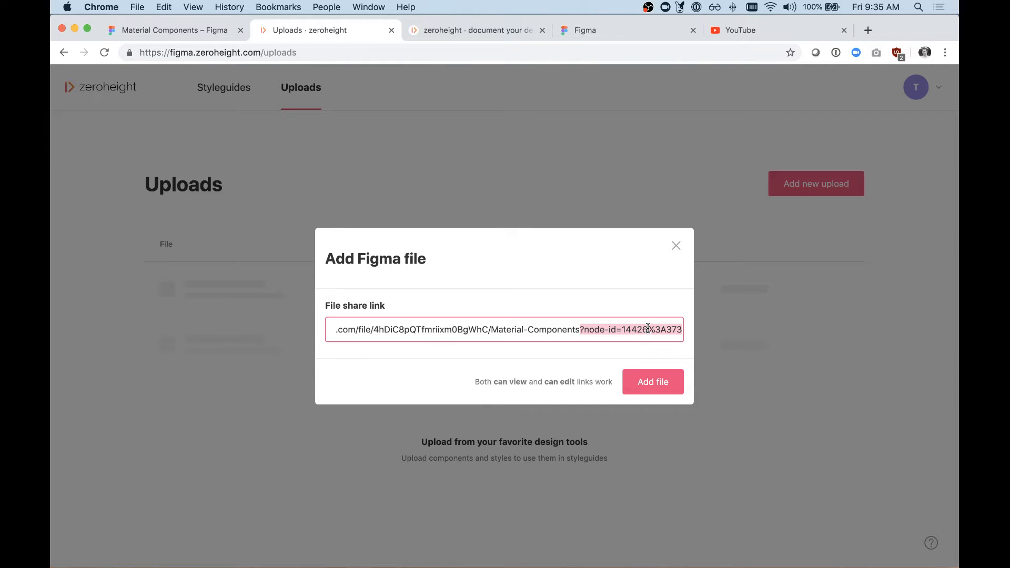
key("BackSpace")
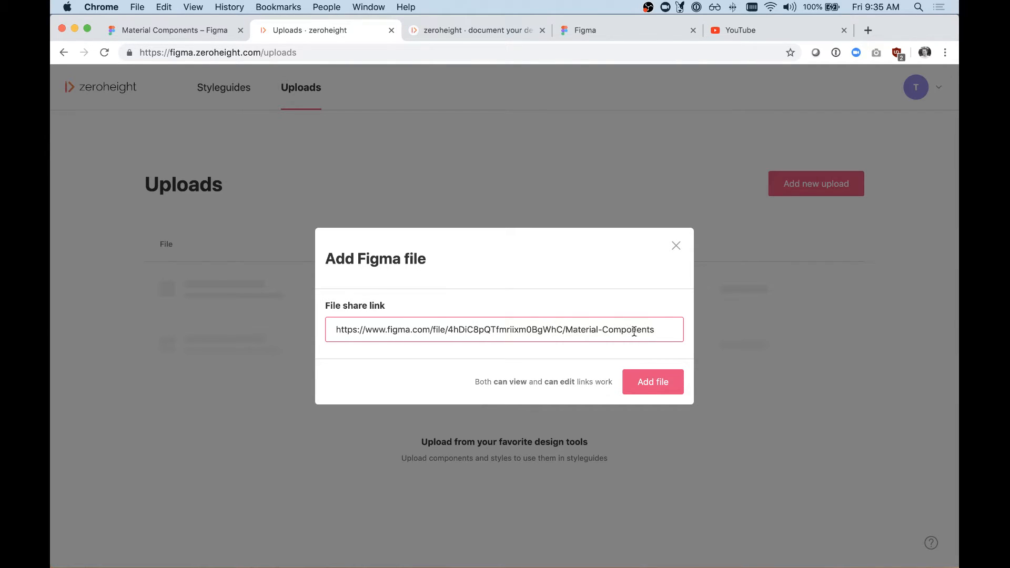
left_click(644, 384)
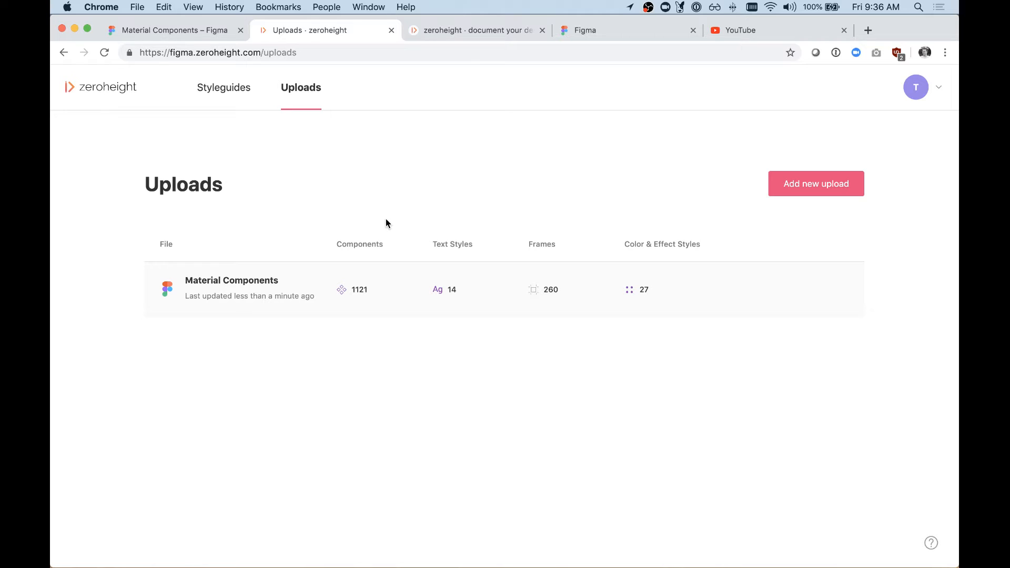
Step: Create a new styleguide and name it "Figmaterial Style guide" on its cover page
left_click(226, 91)
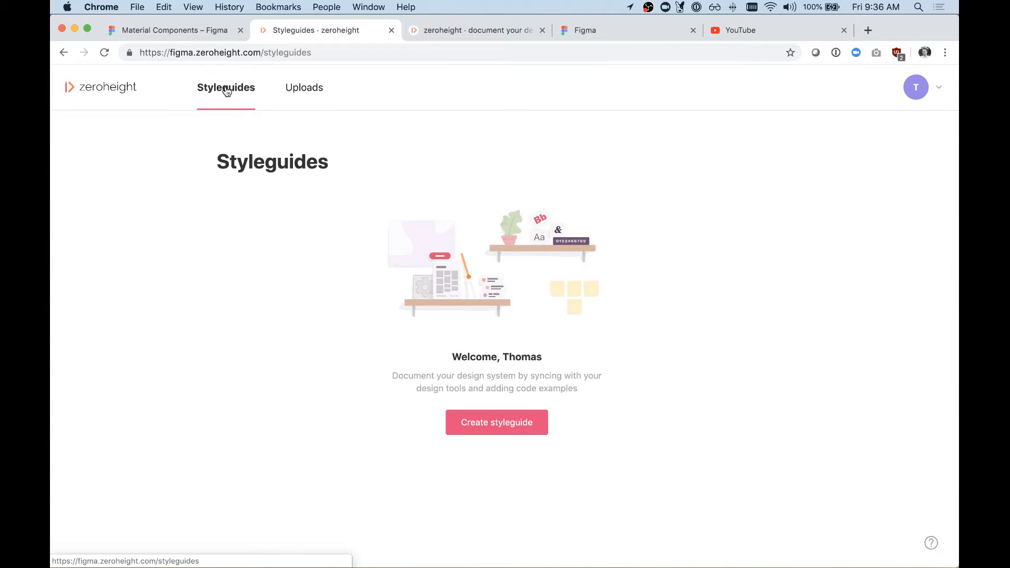
left_click(498, 426)
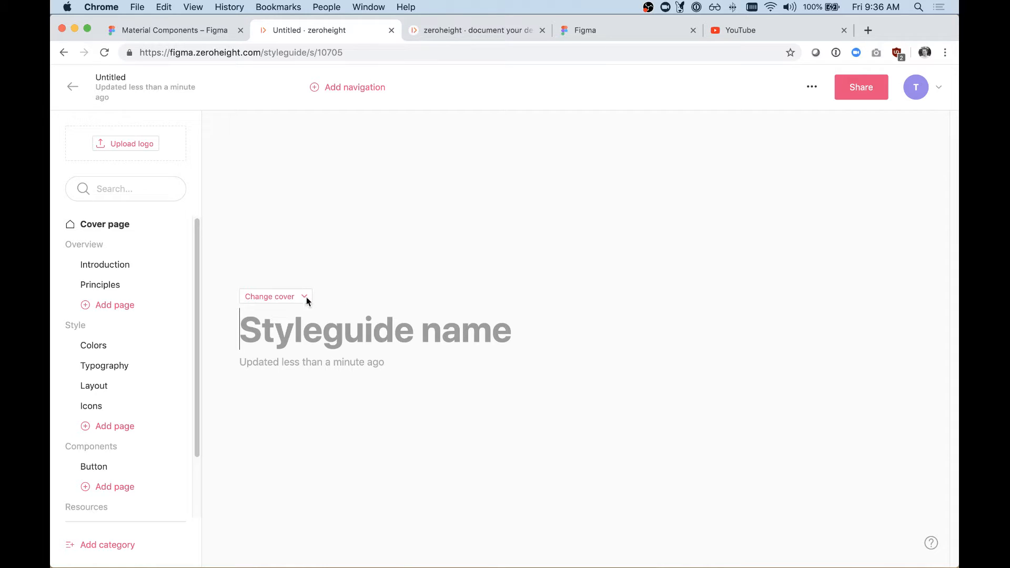
scroll(158, 266, "down", 2)
scroll(158, 266, "up", 2)
type("Figm")
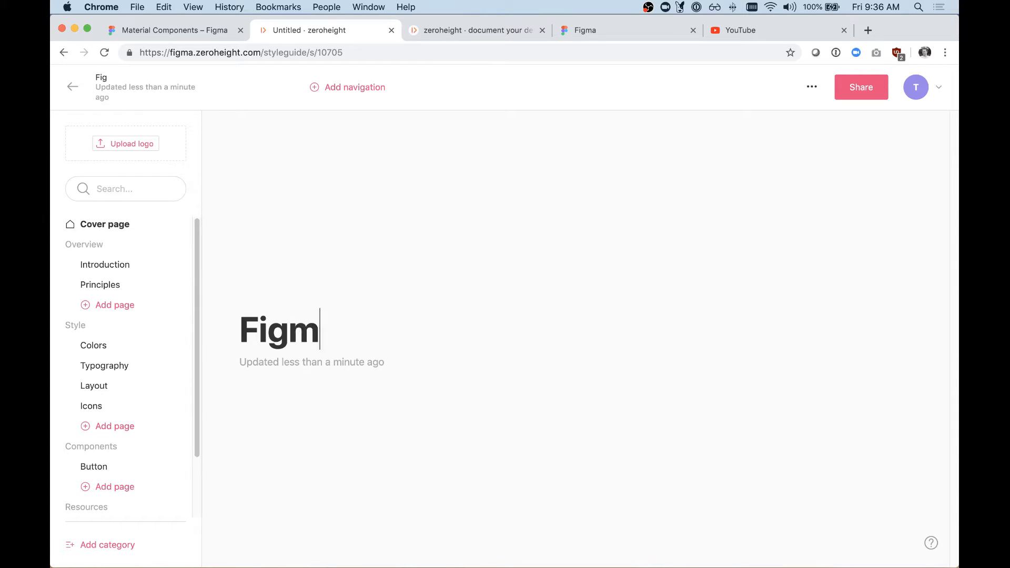
type("ateri")
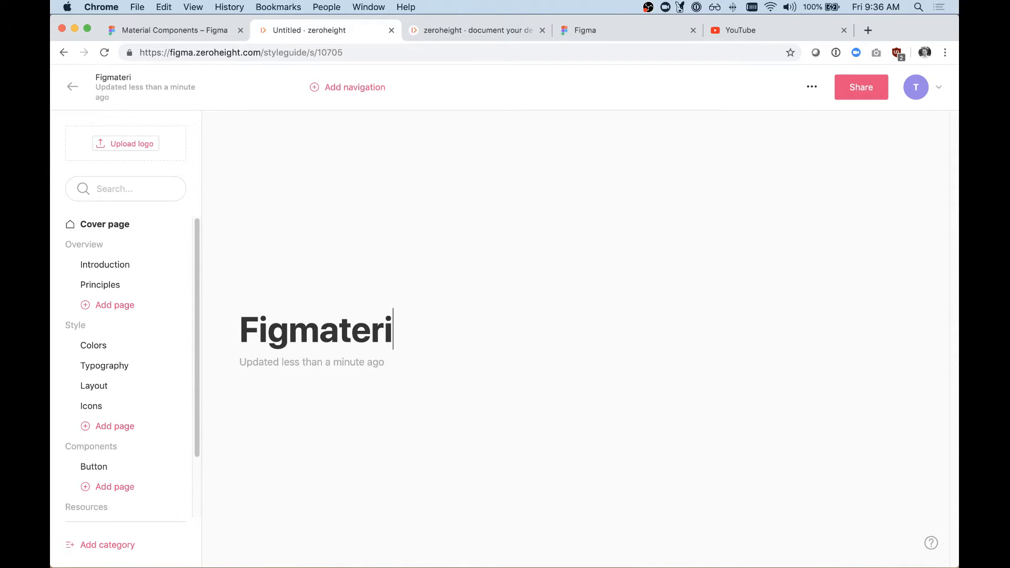
type("al Style guide")
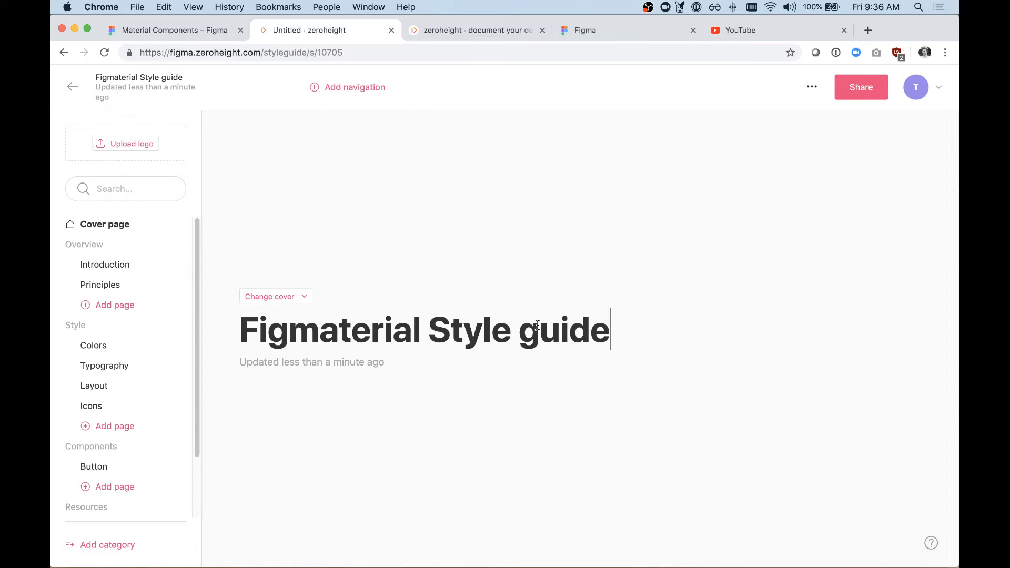
Step: Upload Logo.png from the Desktop folder as the styleguide's logo
left_click(129, 145)
left_click(398, 111)
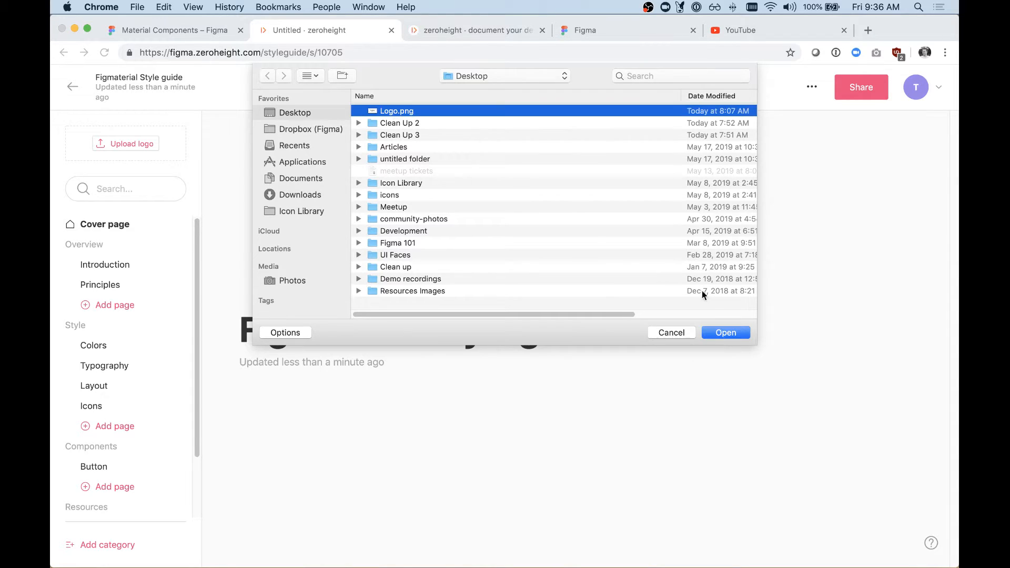
left_click(714, 328)
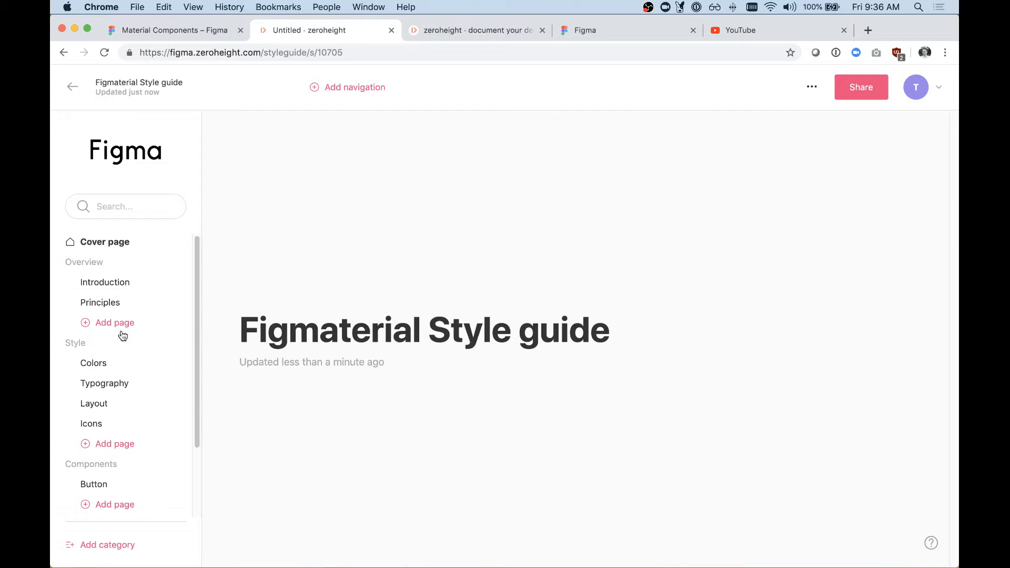
Step: Open the Introduction page in the Overview category and add three tabs with their default names
scroll(132, 406, "down", 3)
scroll(134, 405, "up", 3)
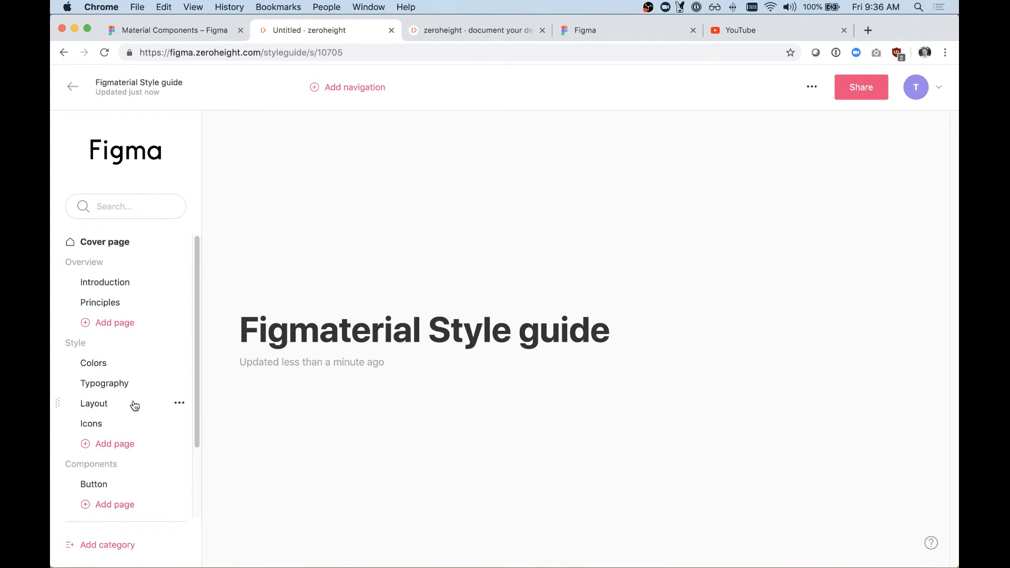
left_click(111, 285)
mouse_move(56, 285)
left_mouse_down()
mouse_move(58, 300)
mouse_move(54, 282)
left_mouse_up()
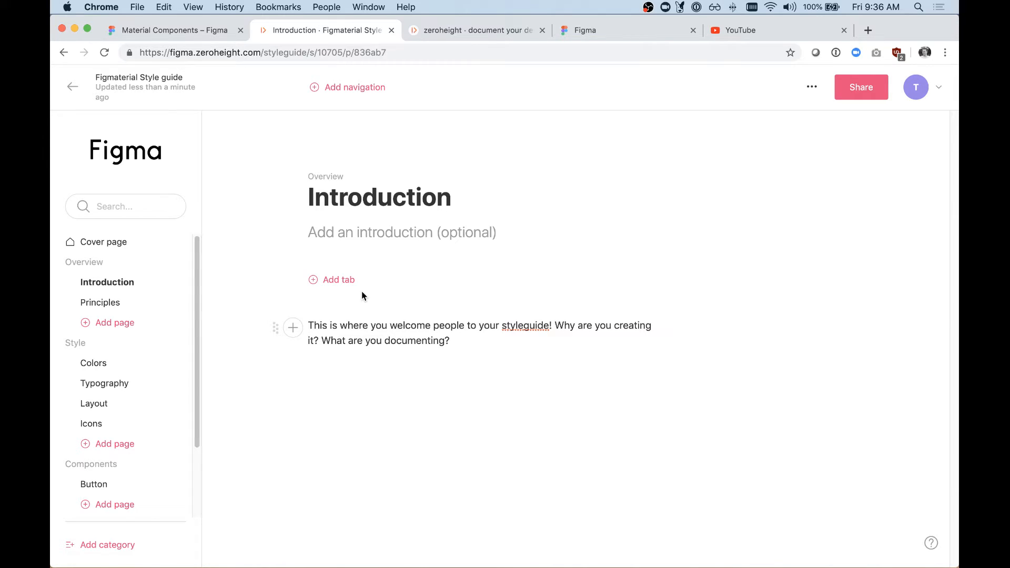
left_click(345, 281)
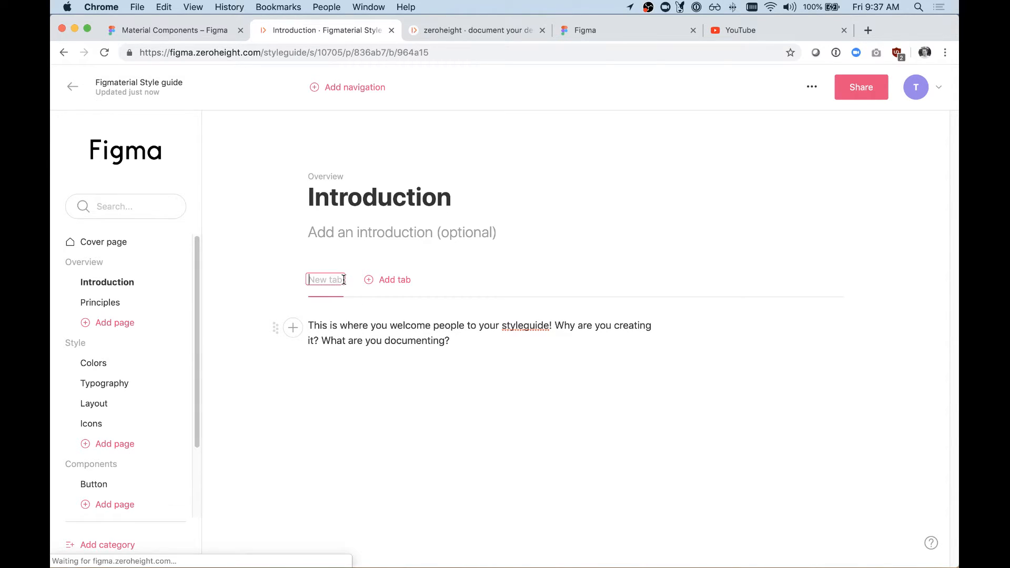
left_click(389, 280)
left_click(441, 281)
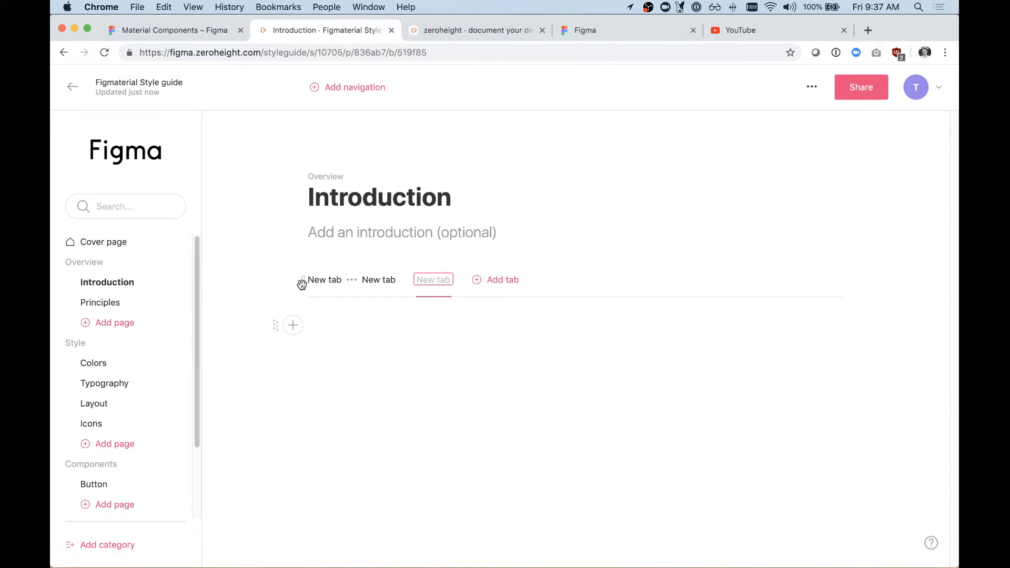
Step: Add an H1 header reading "Welcome" to the third tab of the Introduction page
left_click(293, 327)
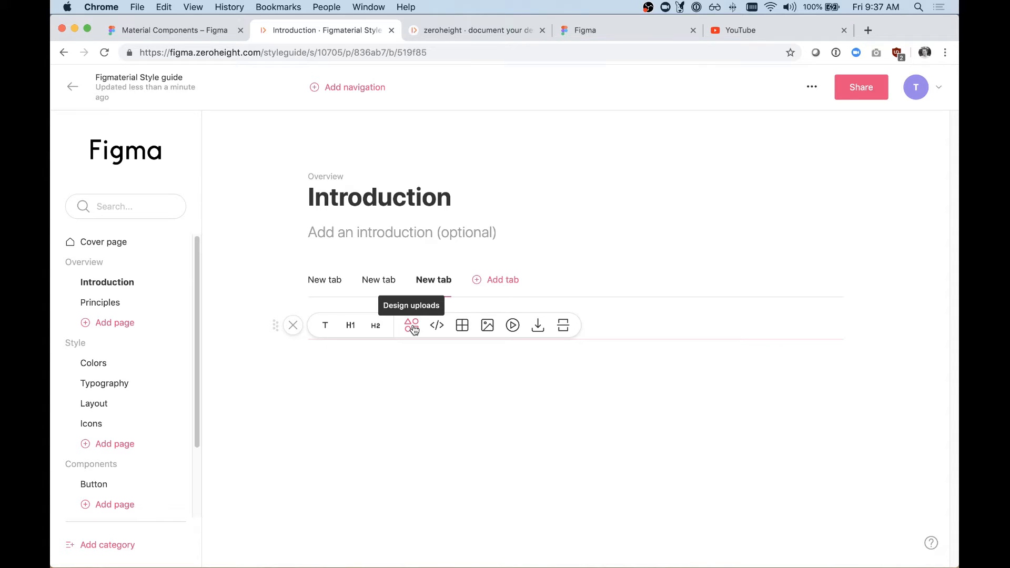
left_click(350, 327)
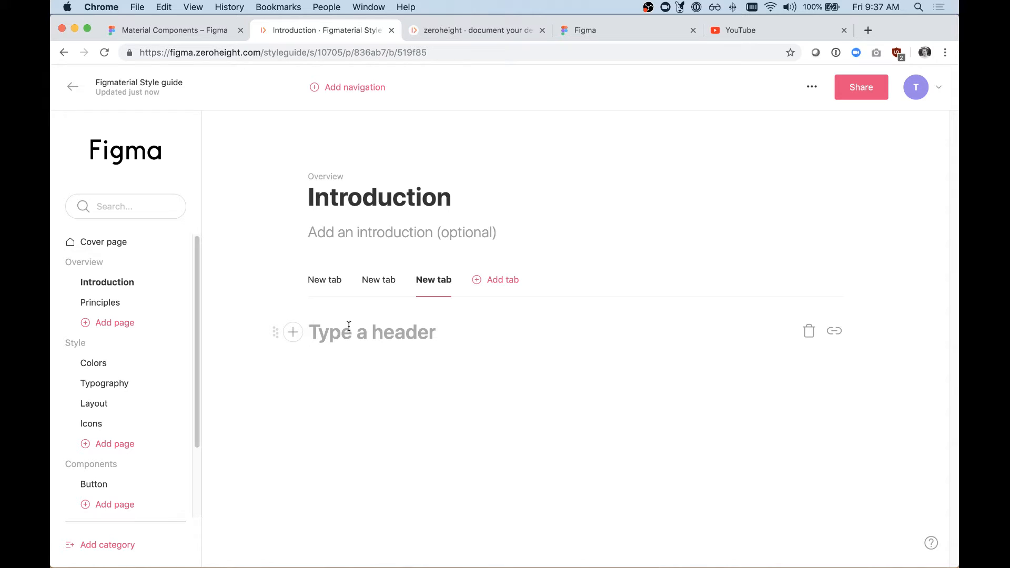
type("Welcome")
key("Return")
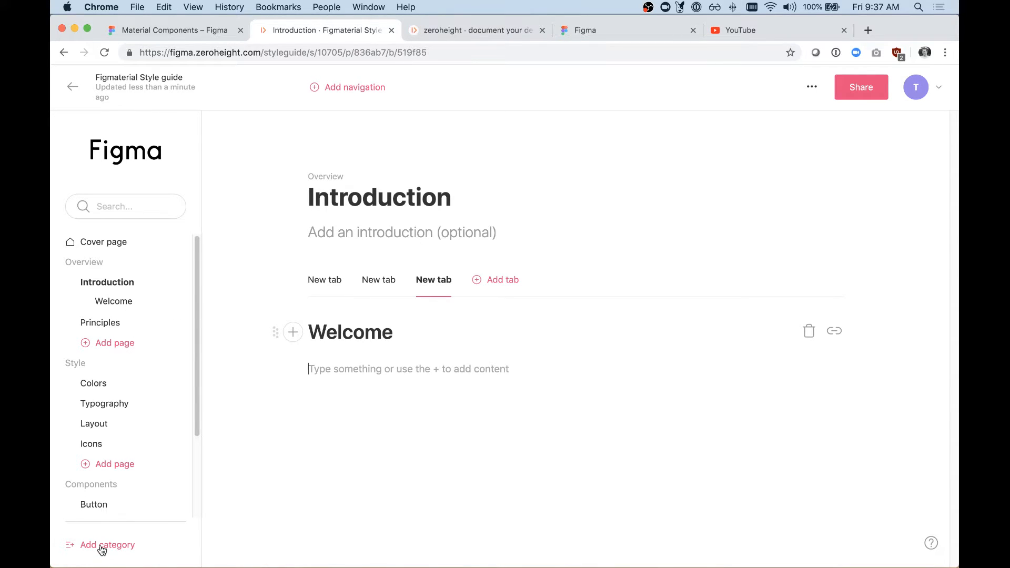
Step: On the Colors page, remove the Neutrals heading and its design placeholder, plus the placeholder under Secondary colors
left_click(93, 383)
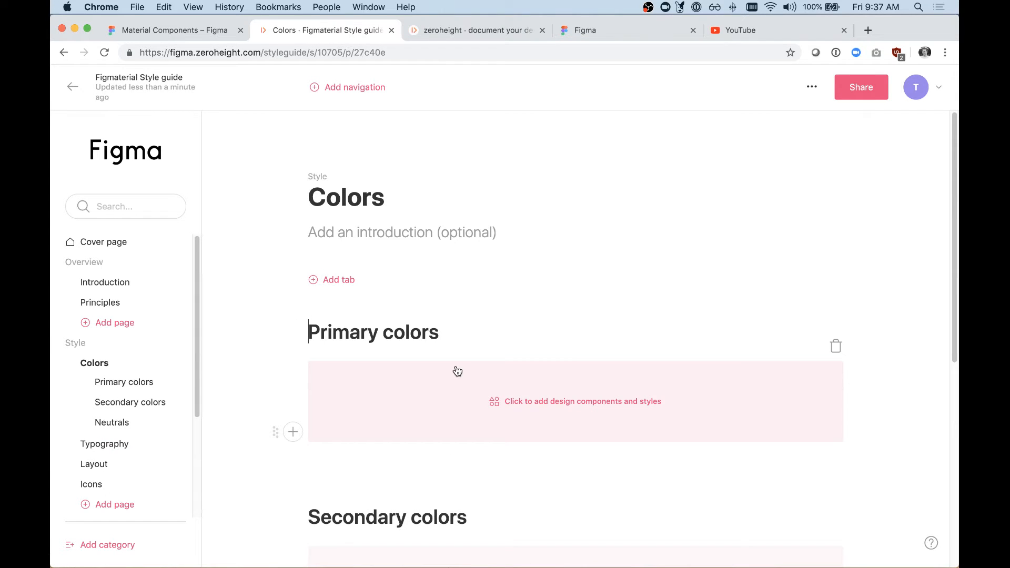
scroll(456, 371, "down", 5)
scroll(456, 372, "up", 3)
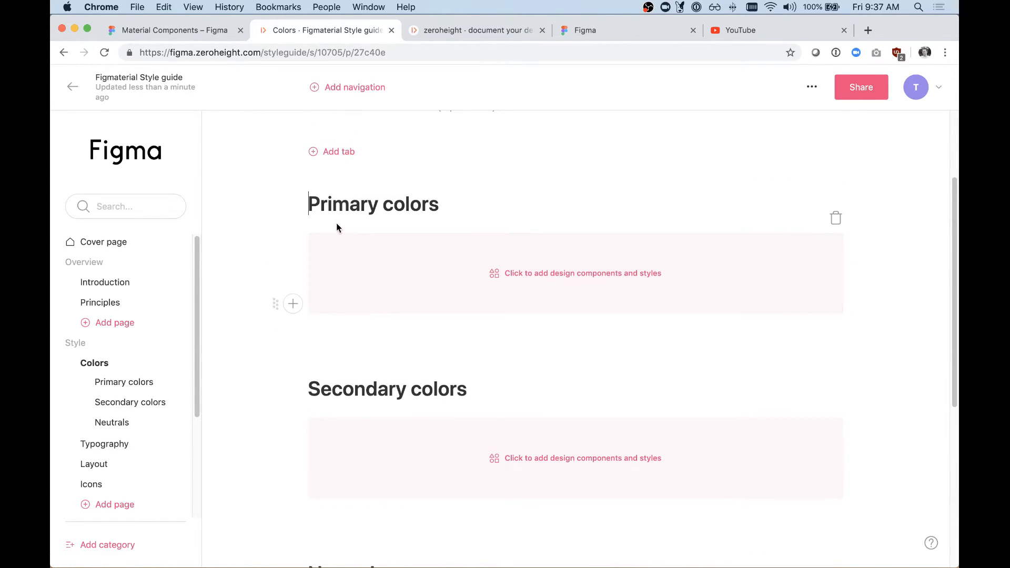
scroll(450, 342, "down", 4)
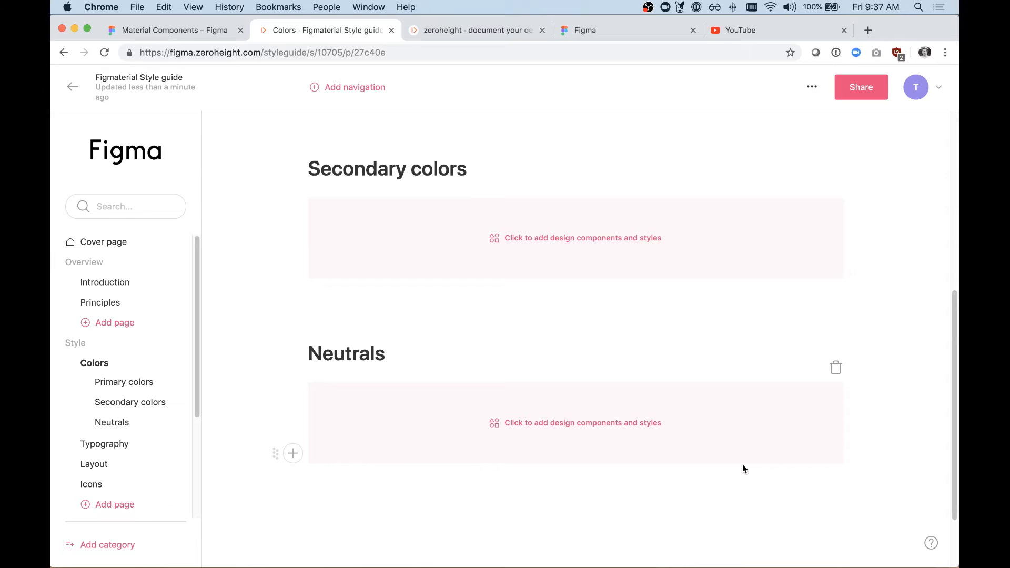
left_click(836, 368)
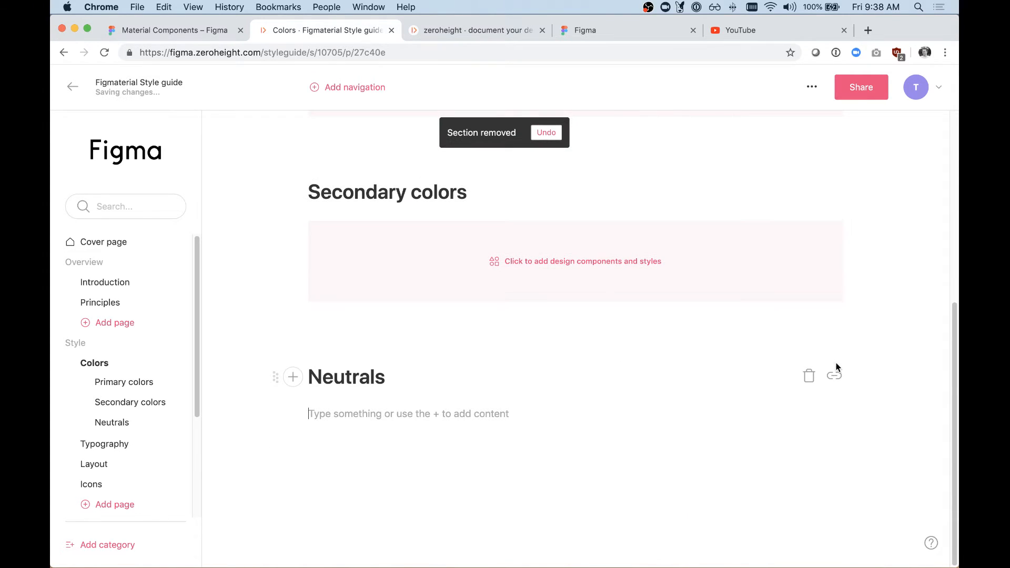
left_click(810, 375)
left_click(832, 256)
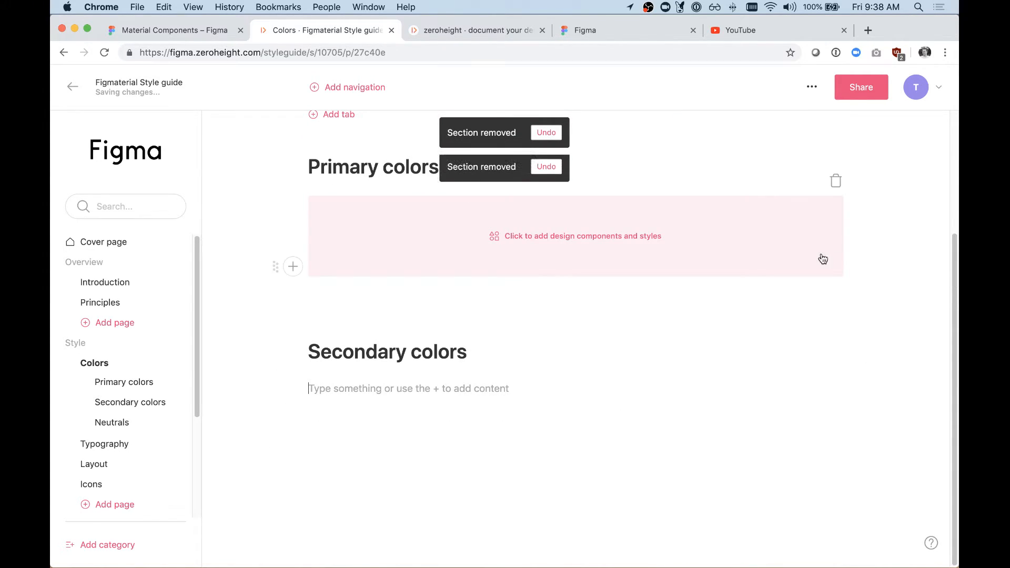
Step: Change the "Secondary colors" heading to "Black + Grey"
triple_click(411, 355)
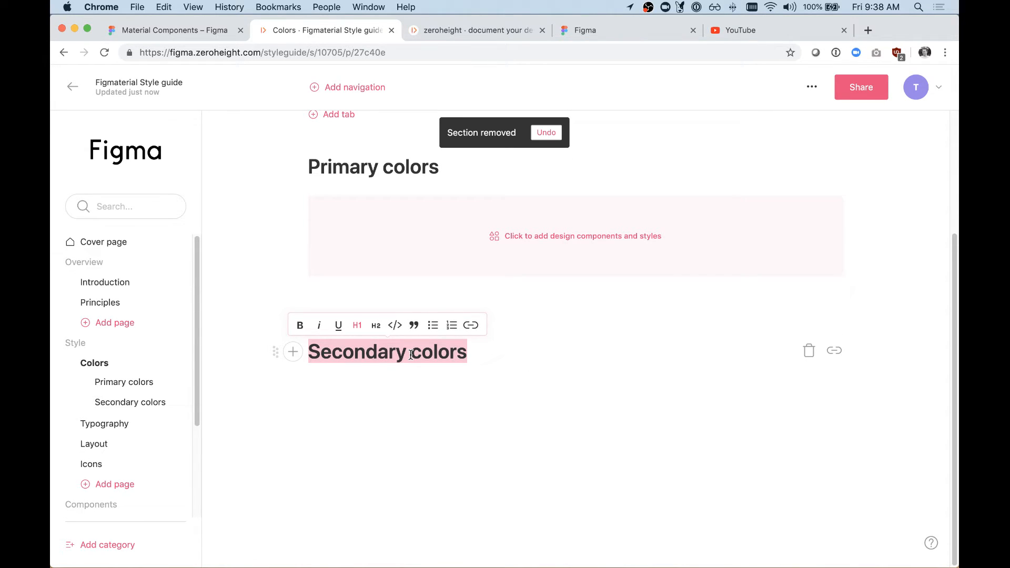
type("Gre")
key("BackSpace")
key("BackSpace")
key("BackSpace")
type("Black _+ Grew")
key("BackSpace")
key("BackSpace")
key("BackSpace")
key("BackSpace")
type("Grey")
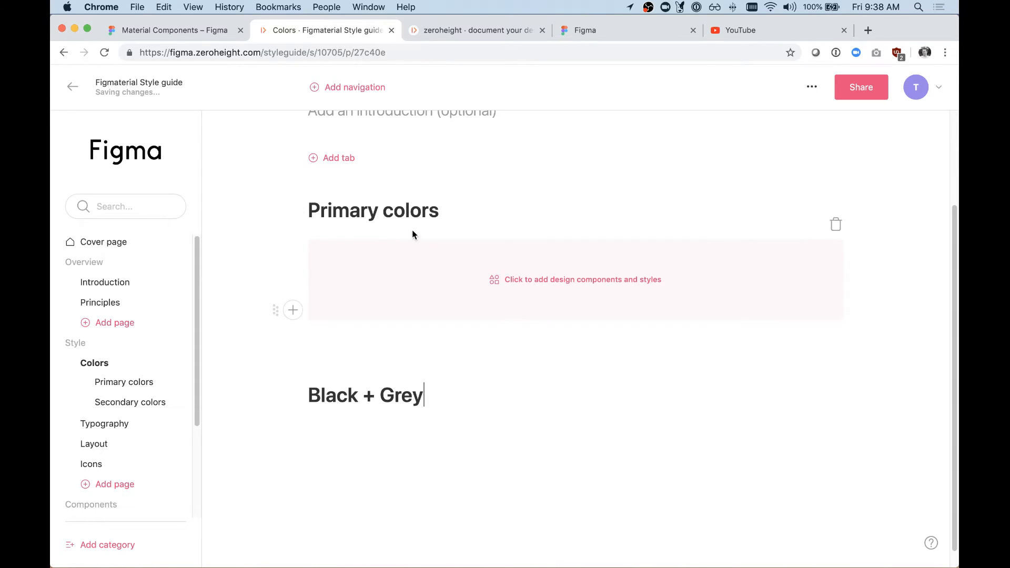
Step: Replace the design placeholder under Primary colors with a new design uploads block
scroll(412, 235, "up", 5)
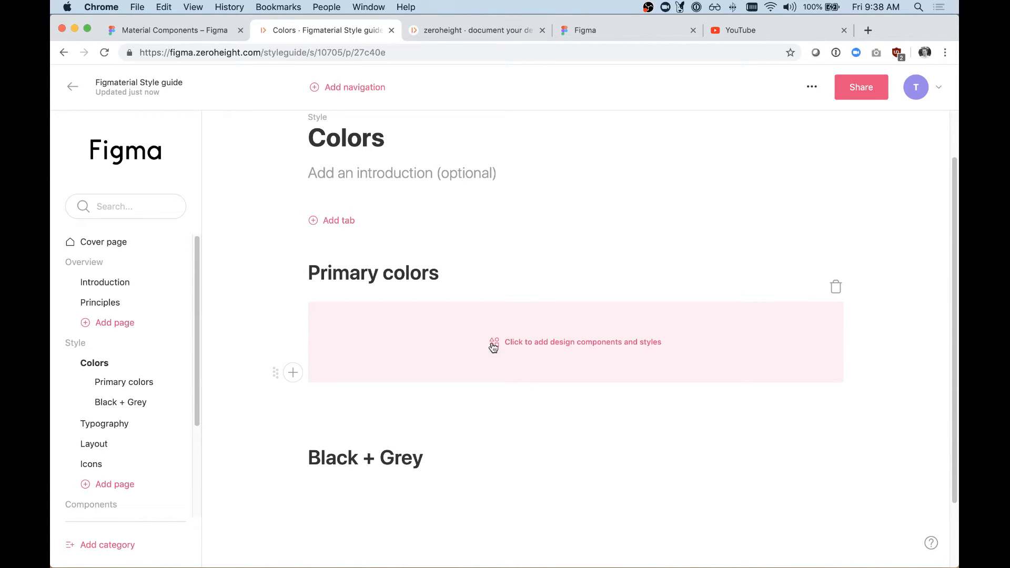
left_click(837, 286)
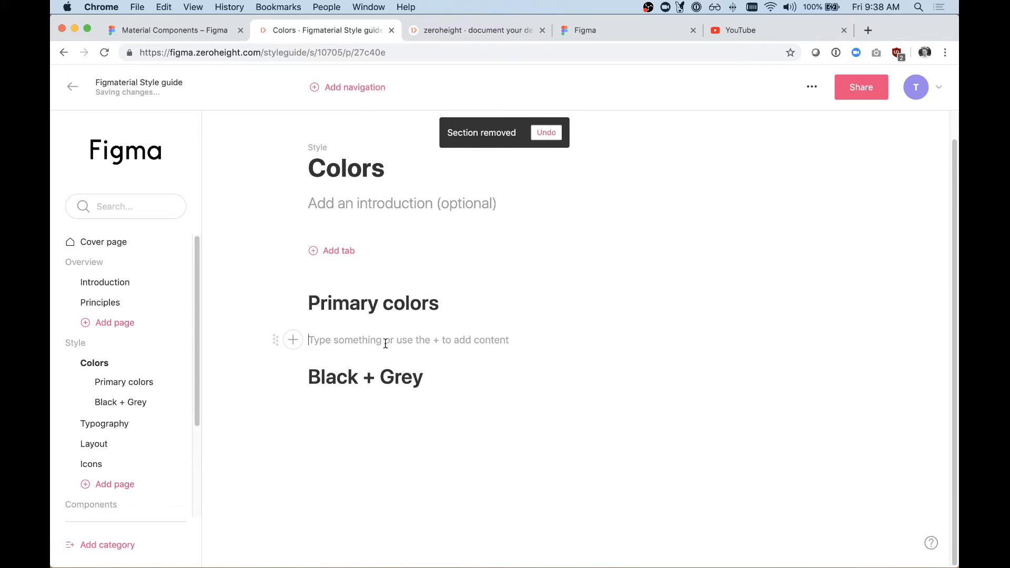
left_click(294, 341)
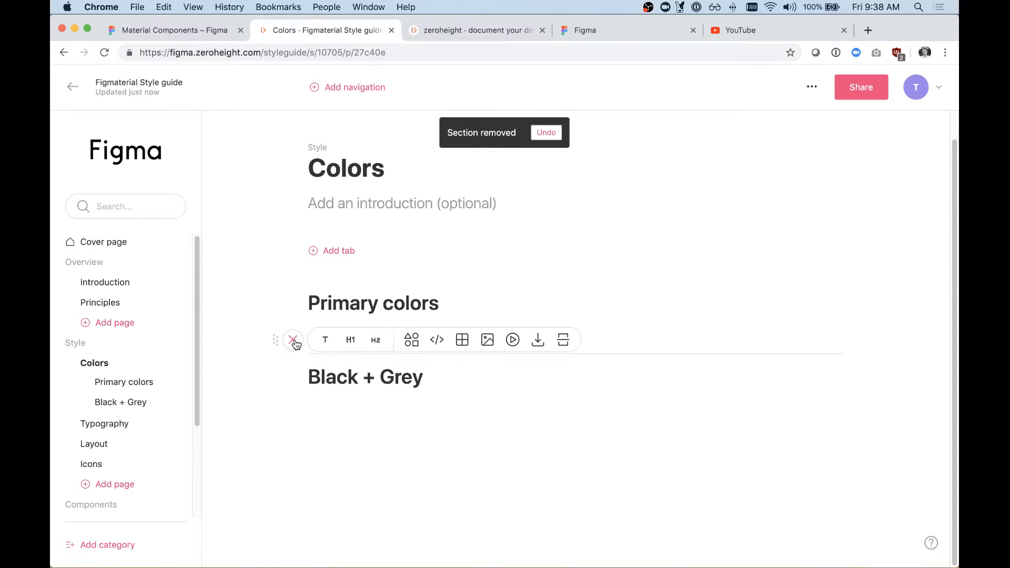
left_click(413, 344)
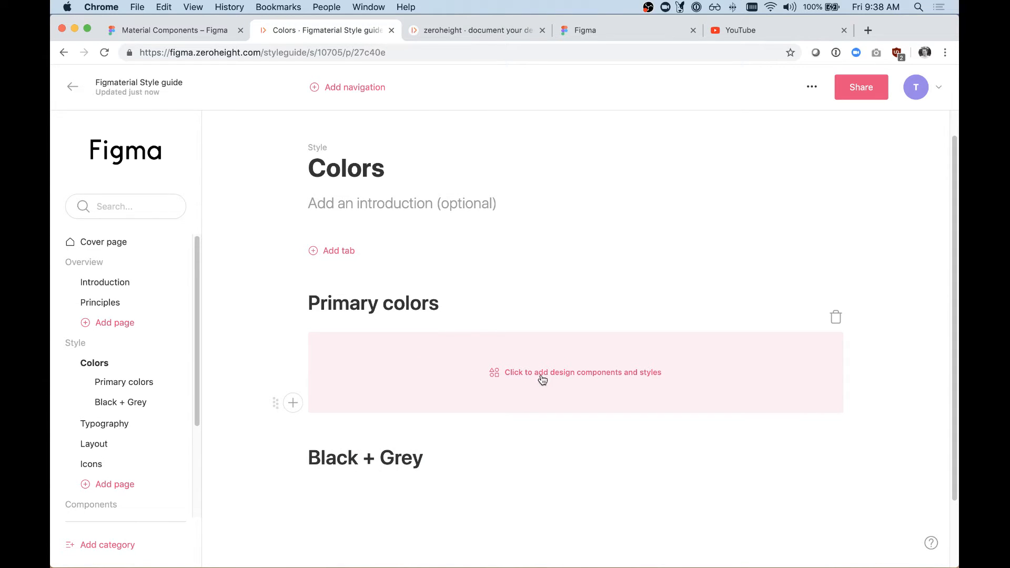
Step: Fill the block under Primary colors with all color styles from Blue (500) to Teal (500), leaving out the Black + Grey folder
left_click(569, 379)
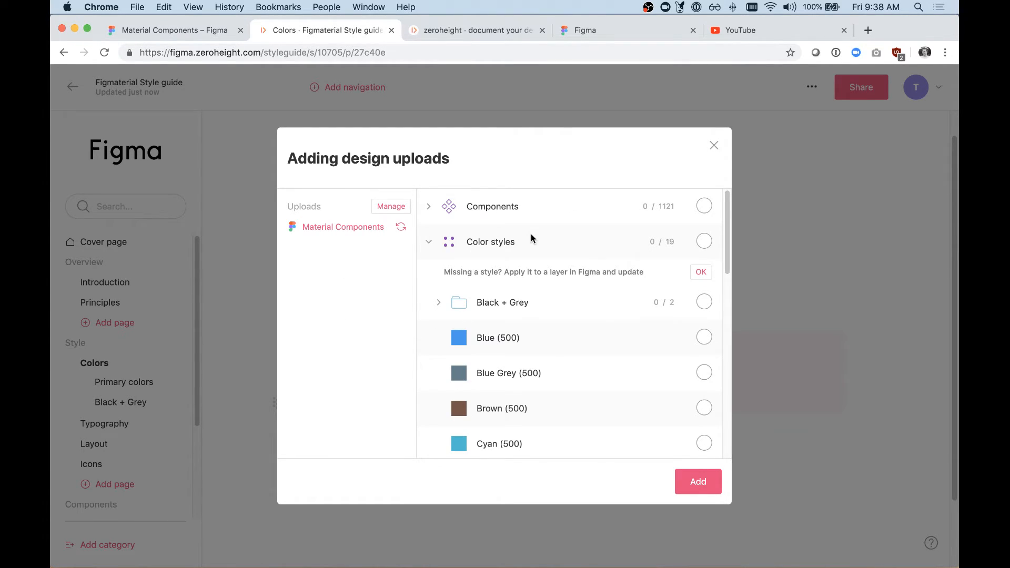
left_click(429, 242)
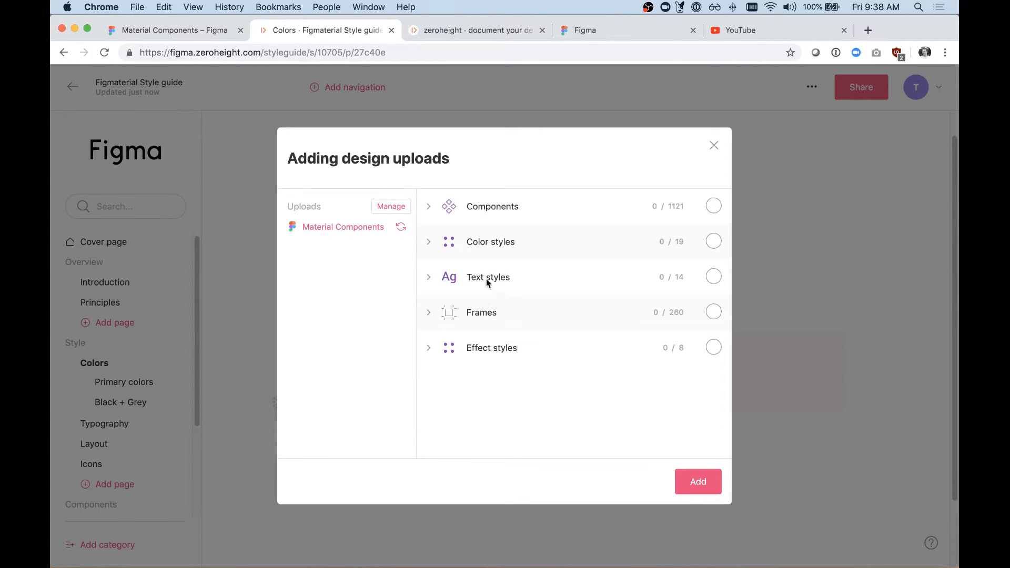
left_click(429, 243)
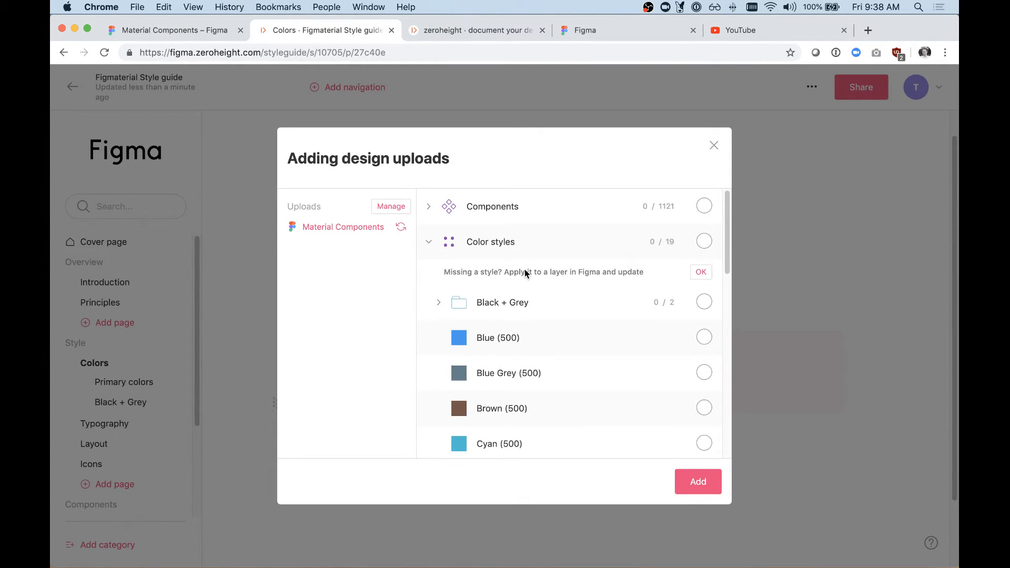
scroll(524, 289, "down", 3)
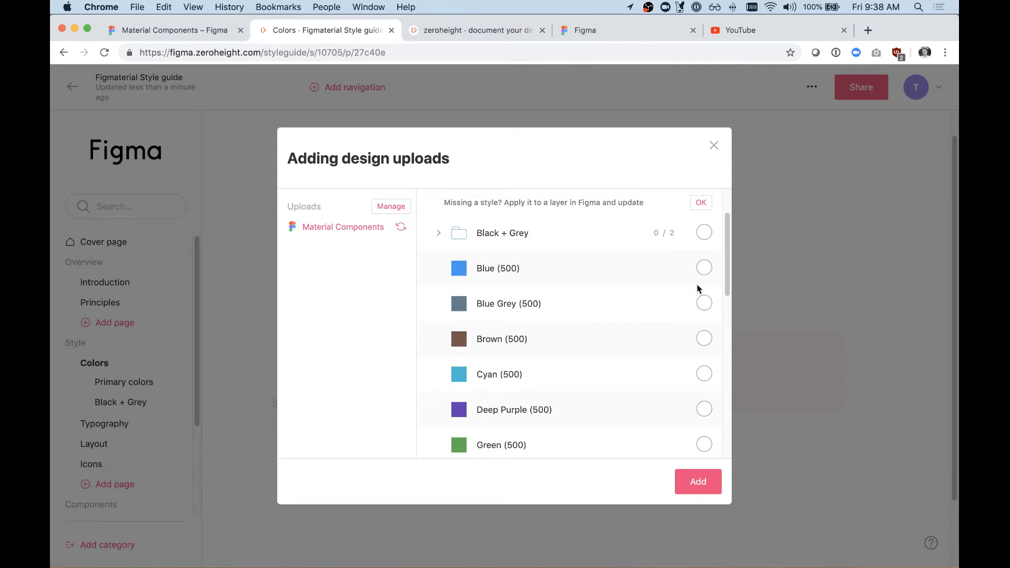
scroll(690, 292, "up", 3)
left_click(704, 329)
left_click(704, 364)
left_click(704, 400)
left_click(704, 435)
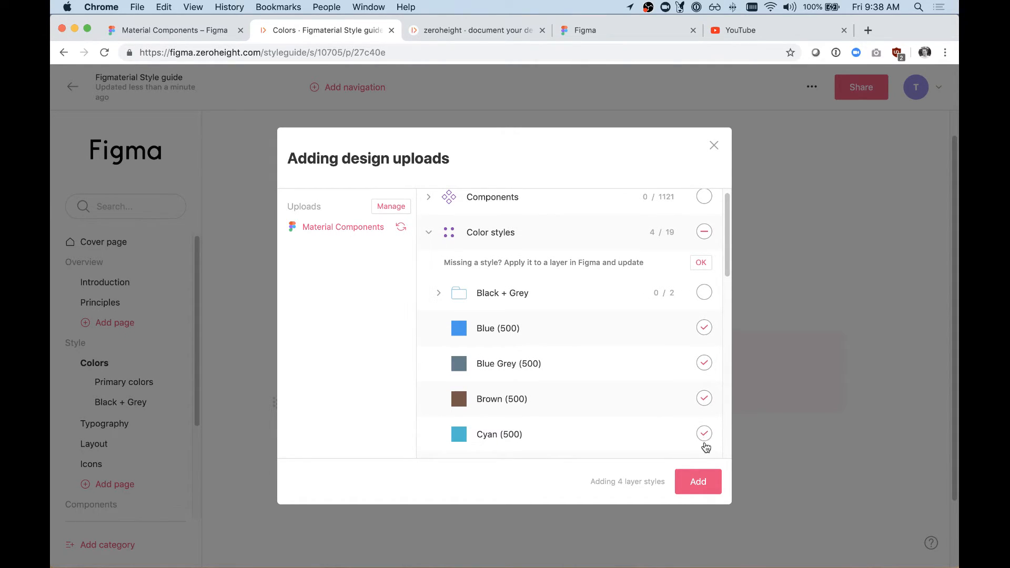
scroll(706, 447, "down", 8)
left_click(704, 285)
left_click(704, 321)
left_click(705, 356)
left_click(705, 391)
left_click(704, 427)
scroll(706, 424, "down", 6)
left_click(704, 323)
left_click(705, 359)
left_click(704, 394)
left_click(704, 429)
scroll(704, 431, "down", 6)
left_click(704, 324)
left_click(704, 359)
left_click(704, 394)
left_click(705, 431)
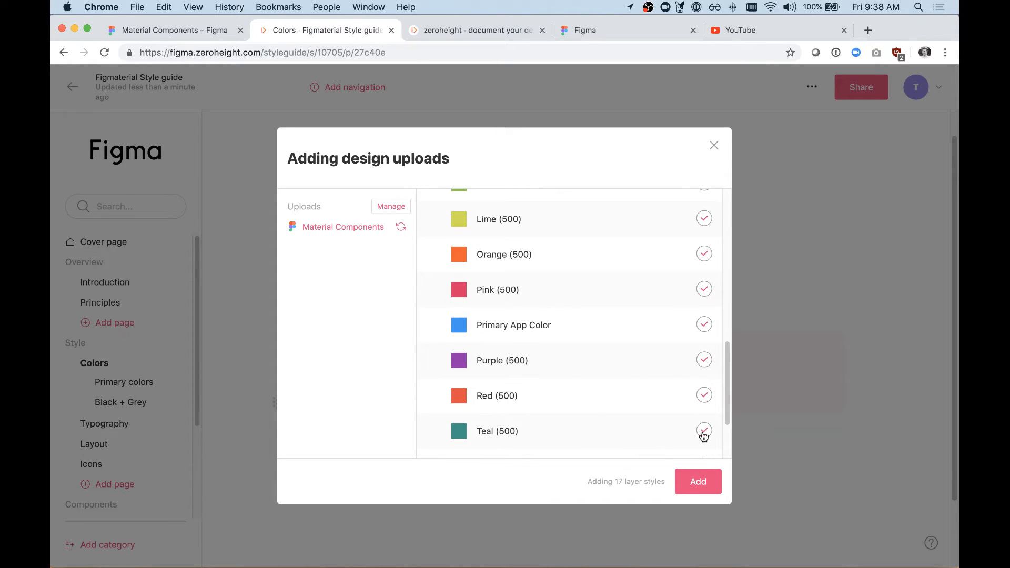
scroll(644, 325, "down", 4)
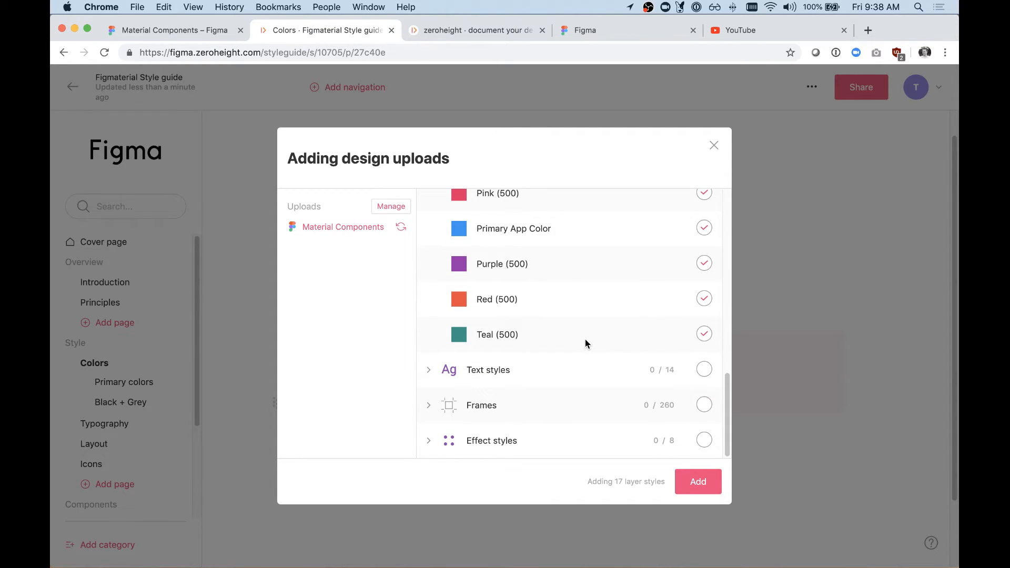
left_click(698, 482)
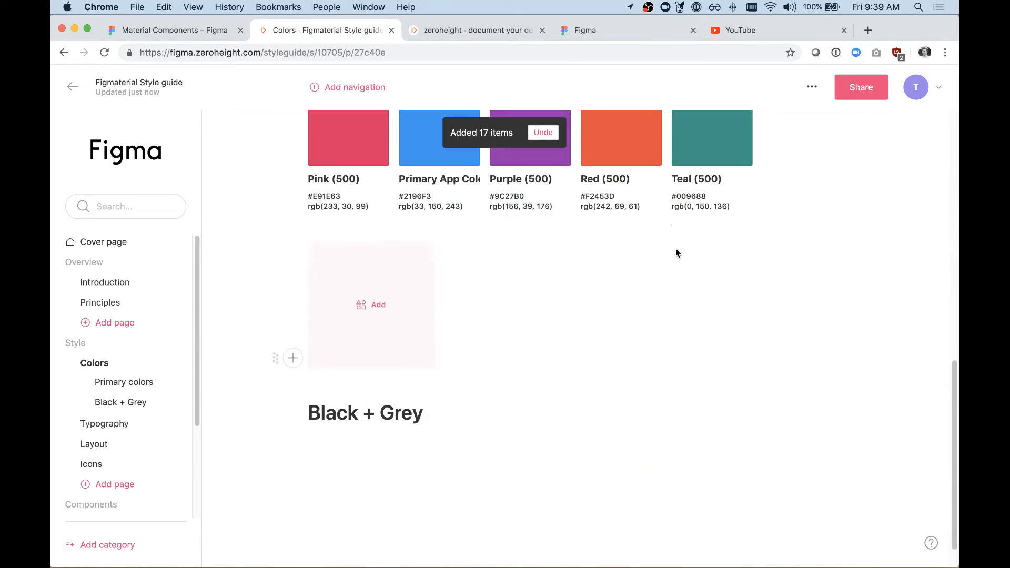
Step: Look over the primary color swatches and copy the hex value of Blue (500)
scroll(431, 232, "up", 8)
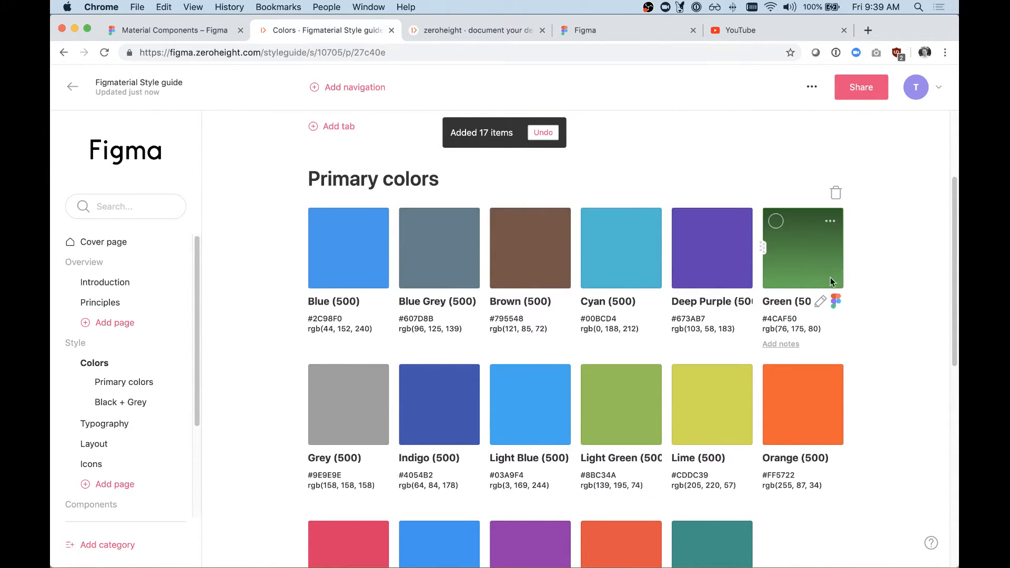
scroll(805, 387, "down", 2)
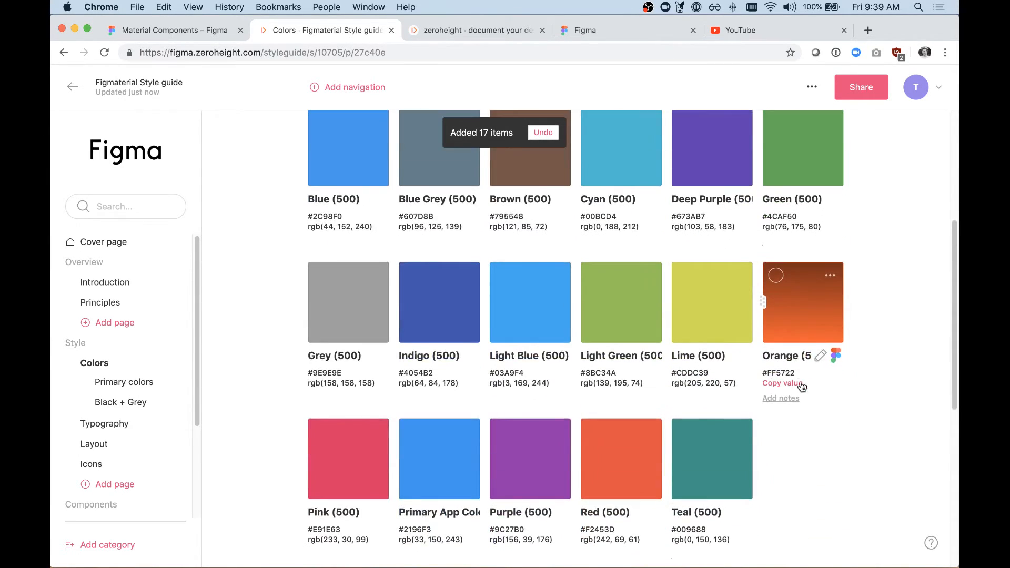
left_click(318, 220)
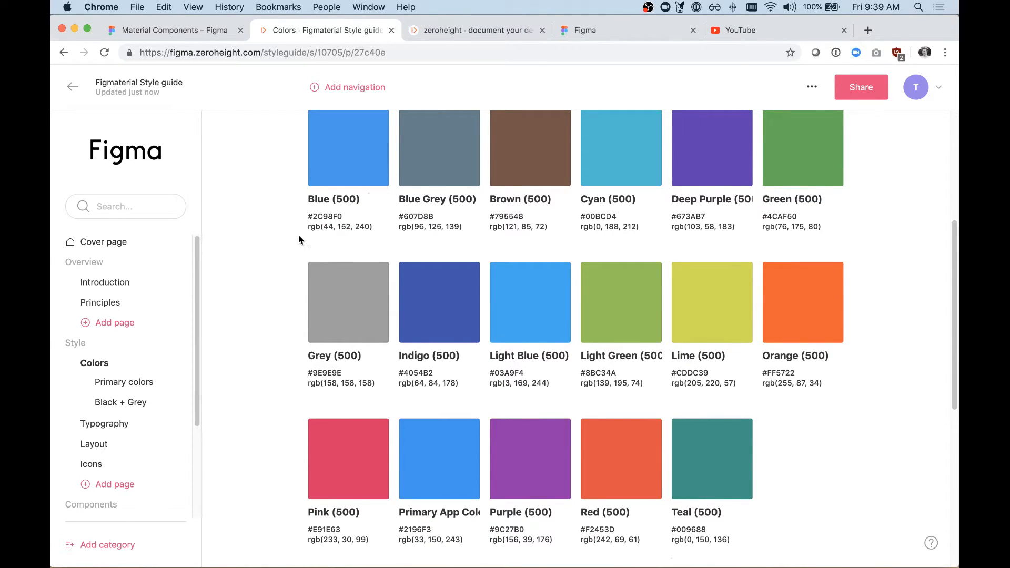
Step: Insert a design uploads block under the Black + Grey heading and add the Black 54% and Black 87% color styles
scroll(298, 237, "down", 3)
scroll(299, 235, "down", 5)
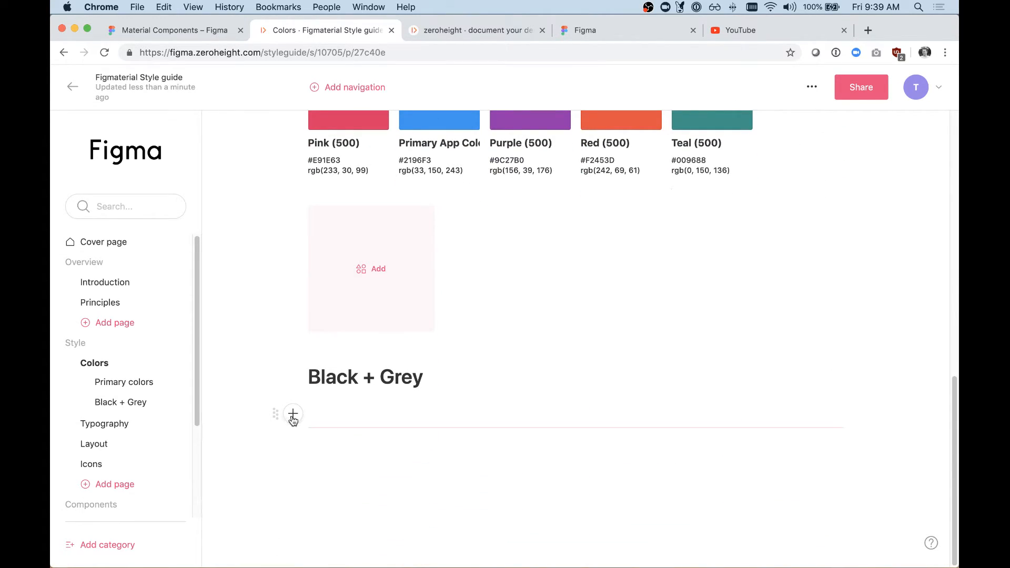
left_click(291, 416)
left_click(414, 416)
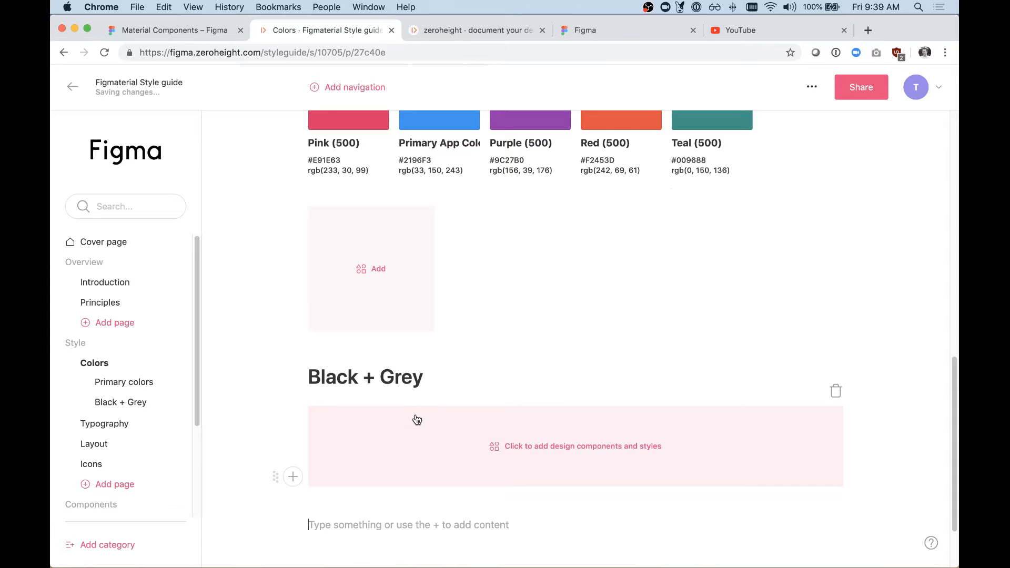
left_click(530, 442)
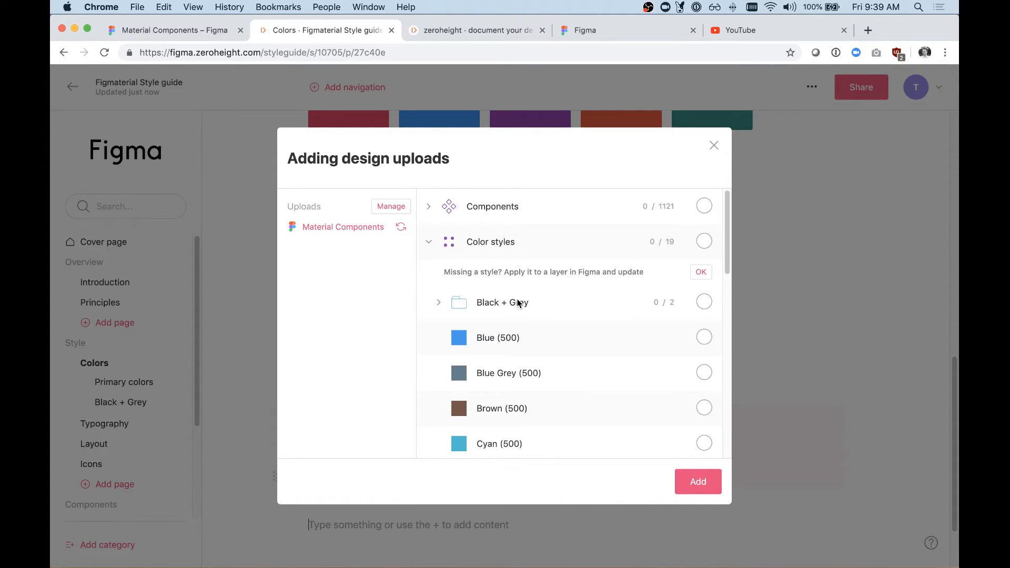
left_click(437, 306)
left_click(711, 338)
left_click(704, 373)
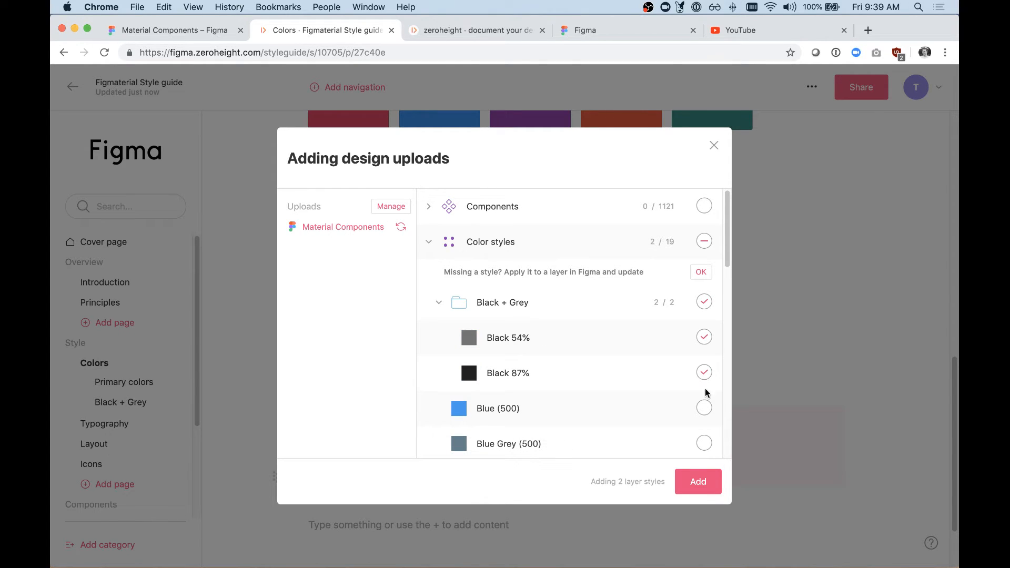
left_click(699, 481)
scroll(499, 373, "down", 3)
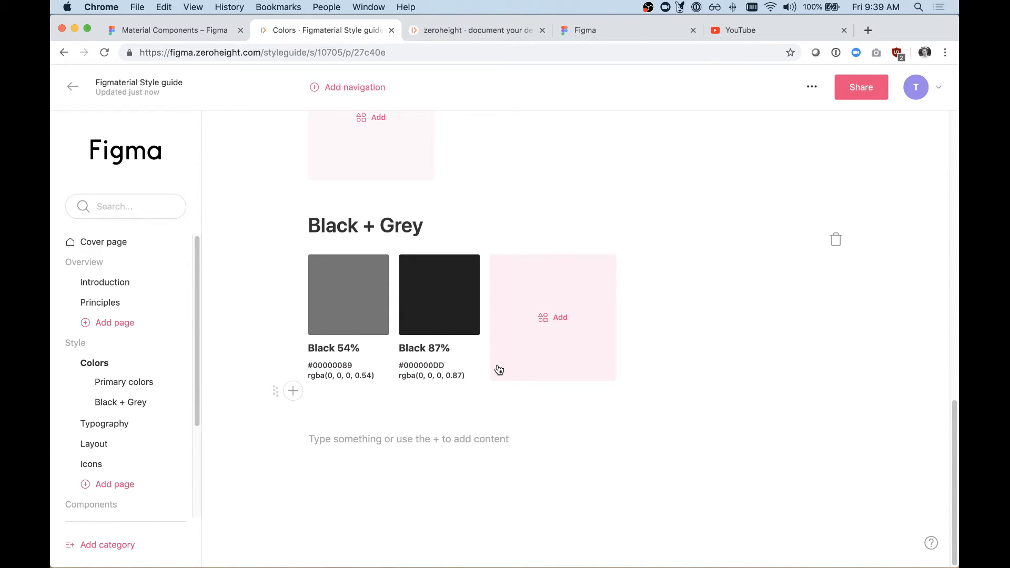
scroll(500, 392, "up", 10)
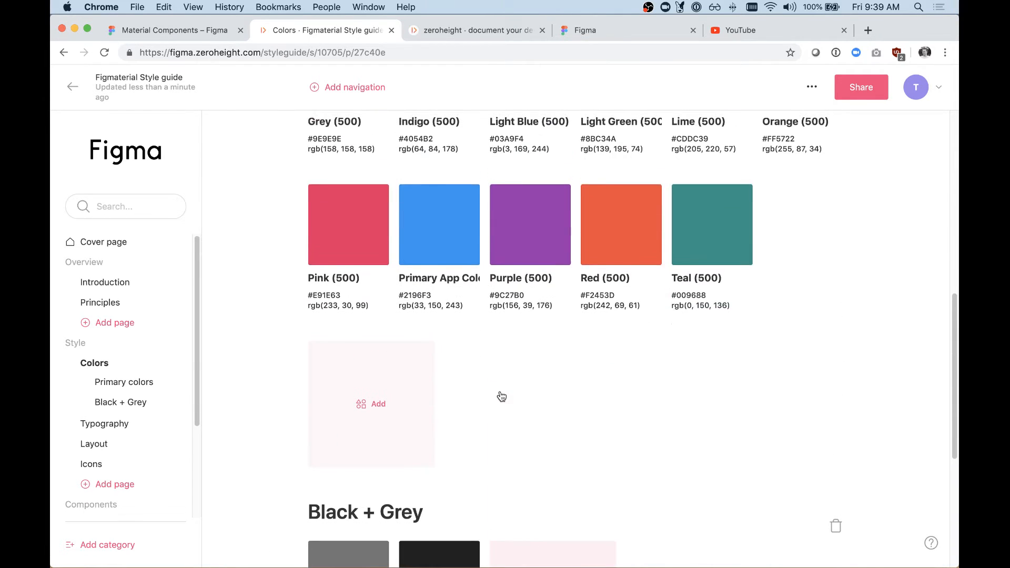
scroll(317, 274, "up", 3)
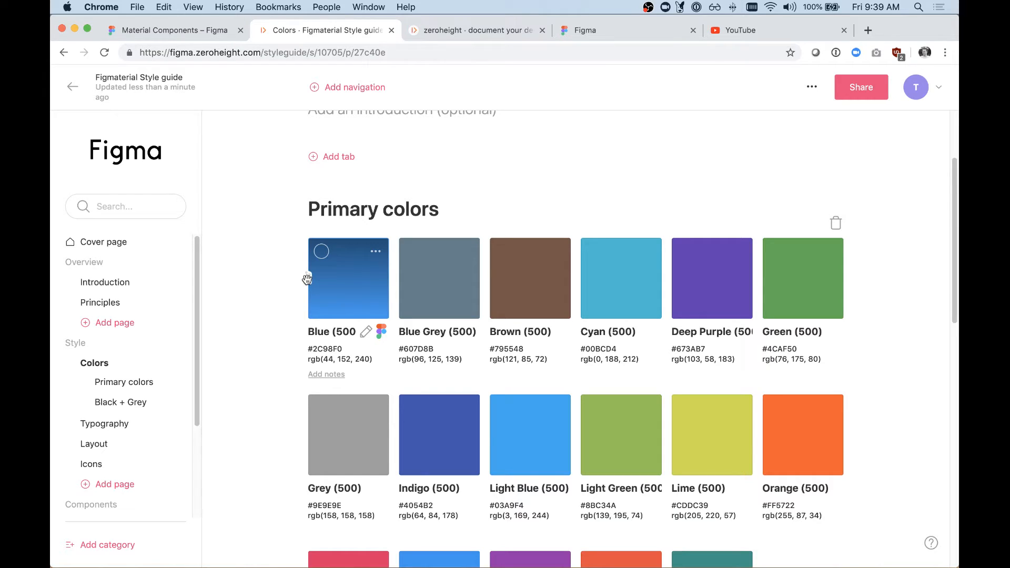
mouse_move(310, 278)
left_mouse_down()
mouse_move(420, 275)
mouse_move(322, 285)
mouse_move(515, 292)
mouse_move(308, 278)
left_mouse_up()
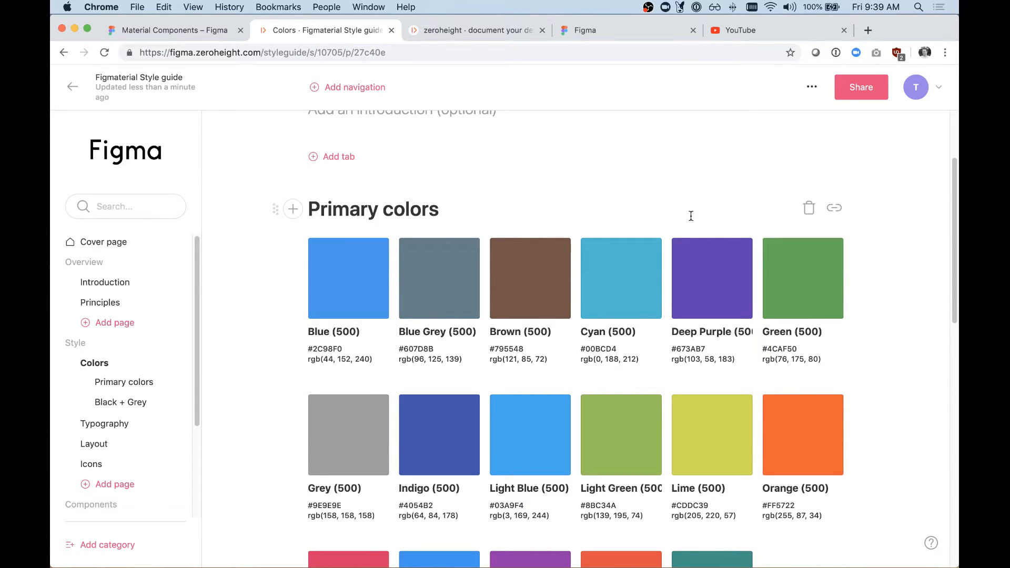
Step: Open the notes editor for the Light Blue (500) swatch
scroll(639, 300, "down", 3)
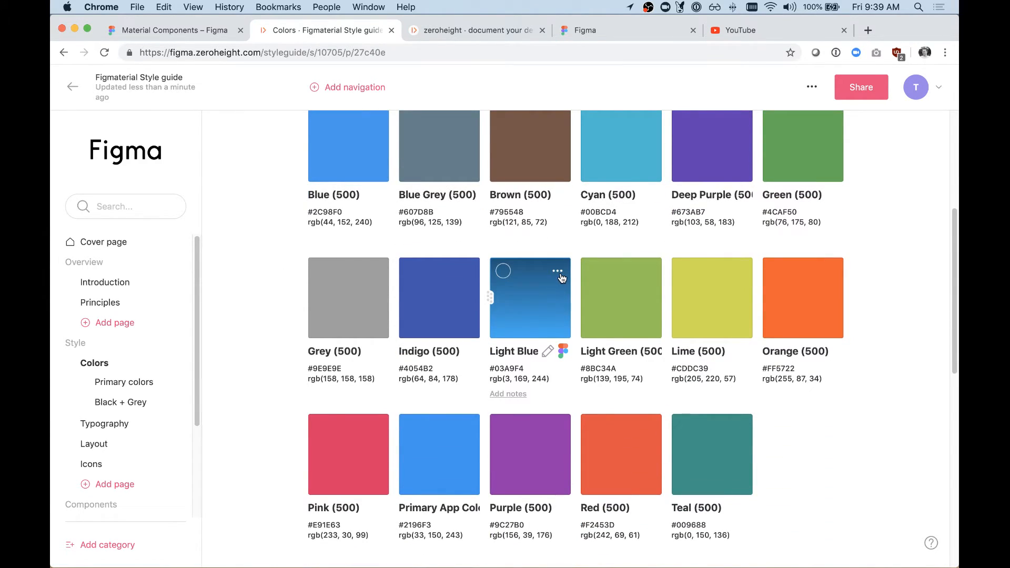
left_click(558, 271)
left_click(510, 394)
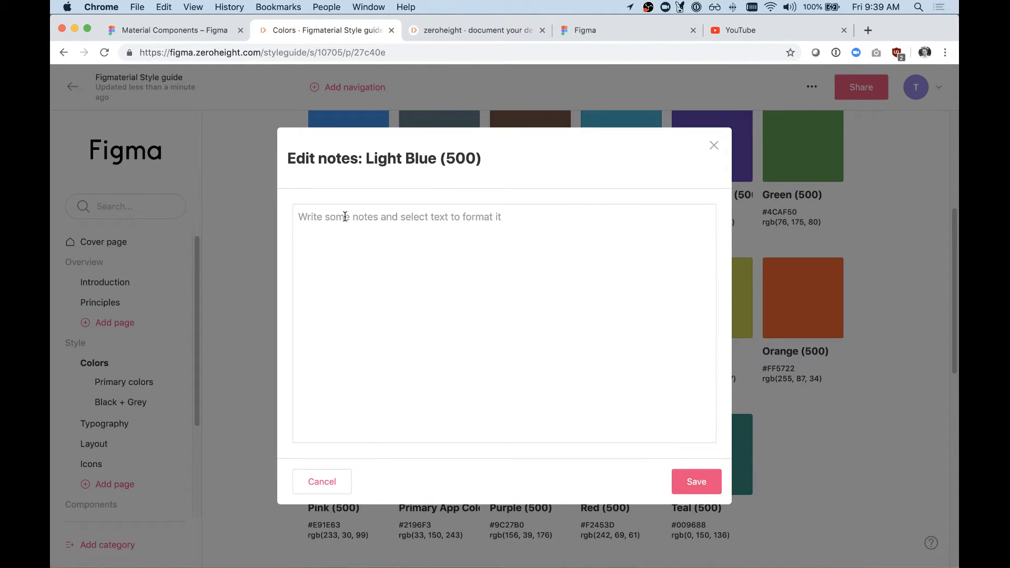
Step: Switch to the Material Components file in Figma and open the Primary App Color style to view its description
left_click(175, 32)
left_click(668, 105)
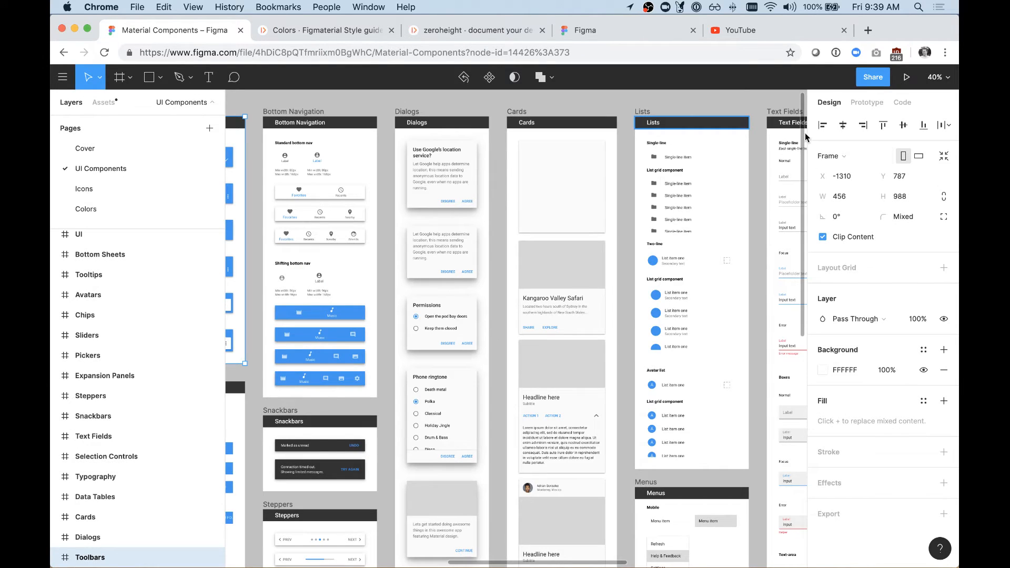
left_click(763, 104)
scroll(859, 548, "down", 5)
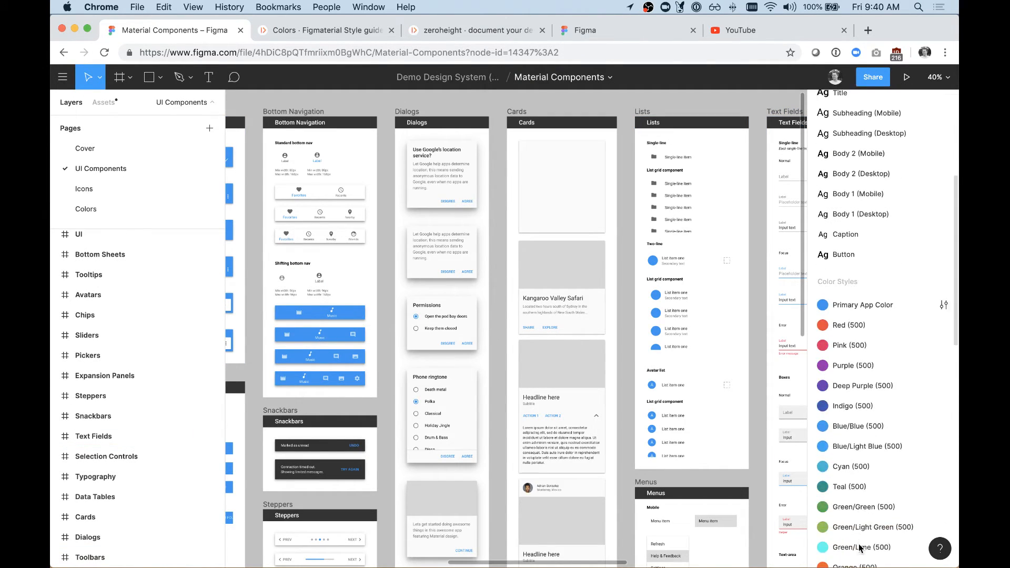
left_click(944, 304)
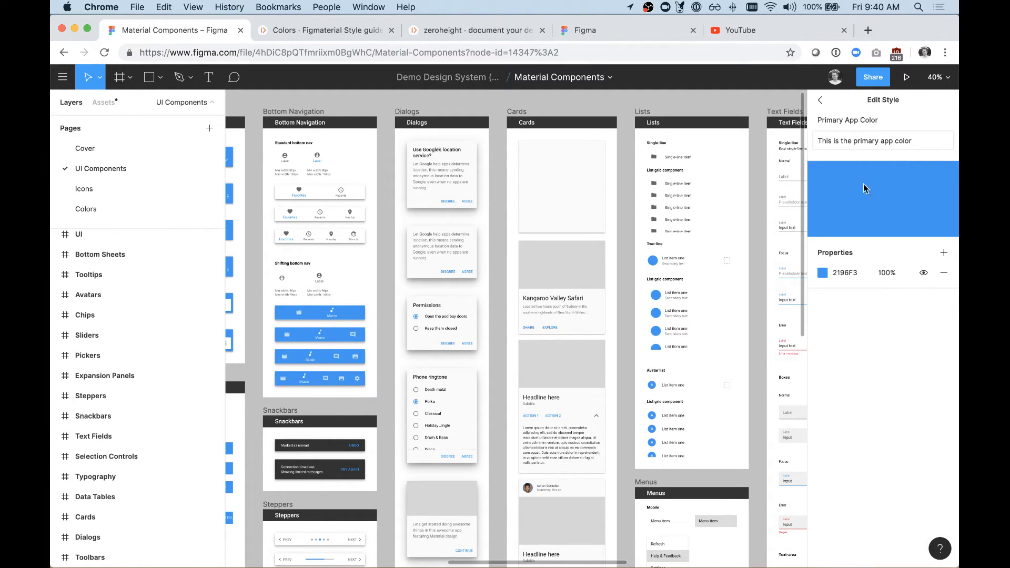
Step: Return to the zeroheight Colors page and close the Light Blue (500) notes without saving
left_click(341, 30)
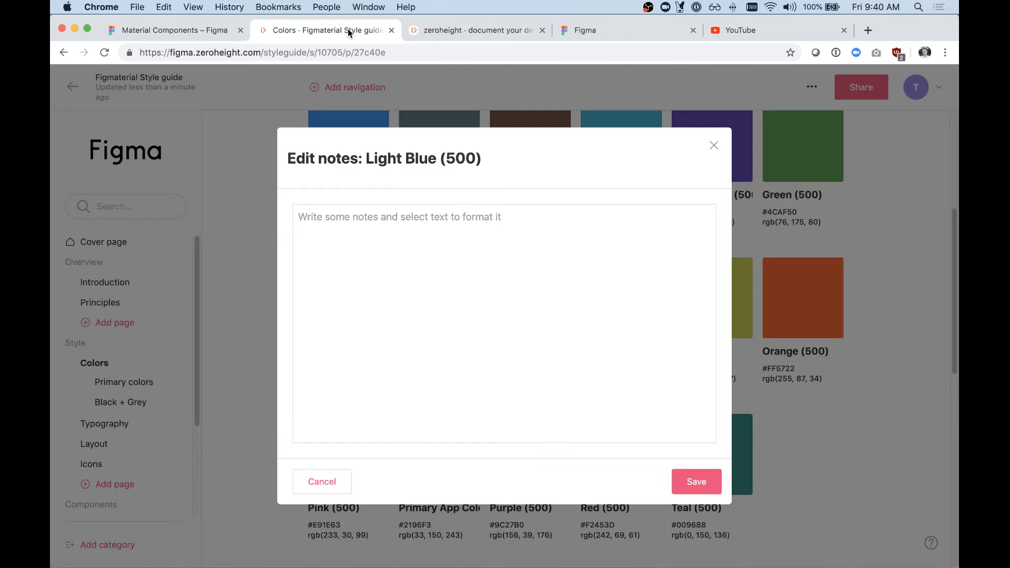
left_click(715, 146)
scroll(440, 320, "down", 3)
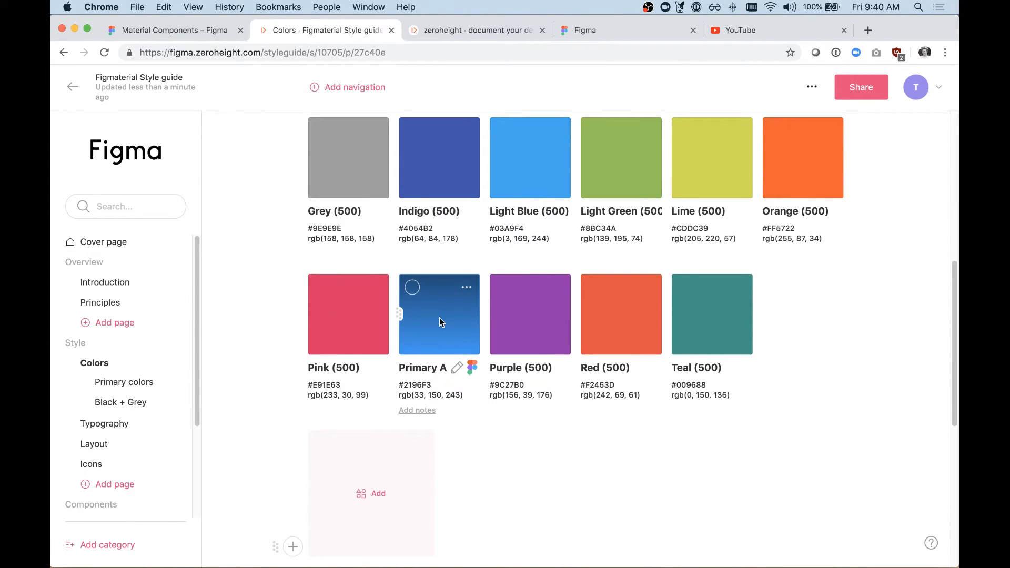
scroll(440, 322, "up", 5)
scroll(441, 322, "down", 2)
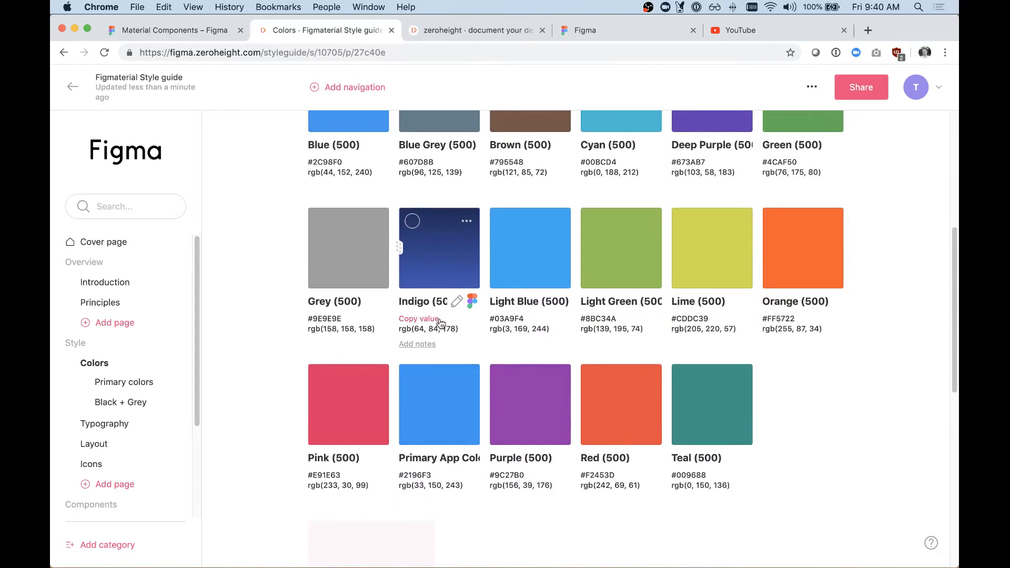
scroll(381, 401, "up", 4)
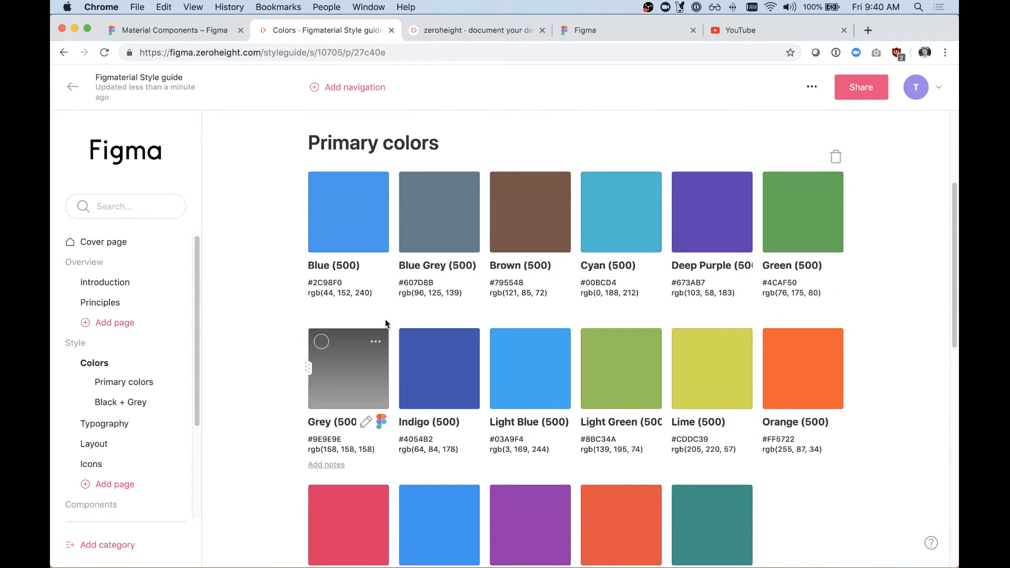
scroll(440, 228, "up", 3)
scroll(492, 248, "down", 3)
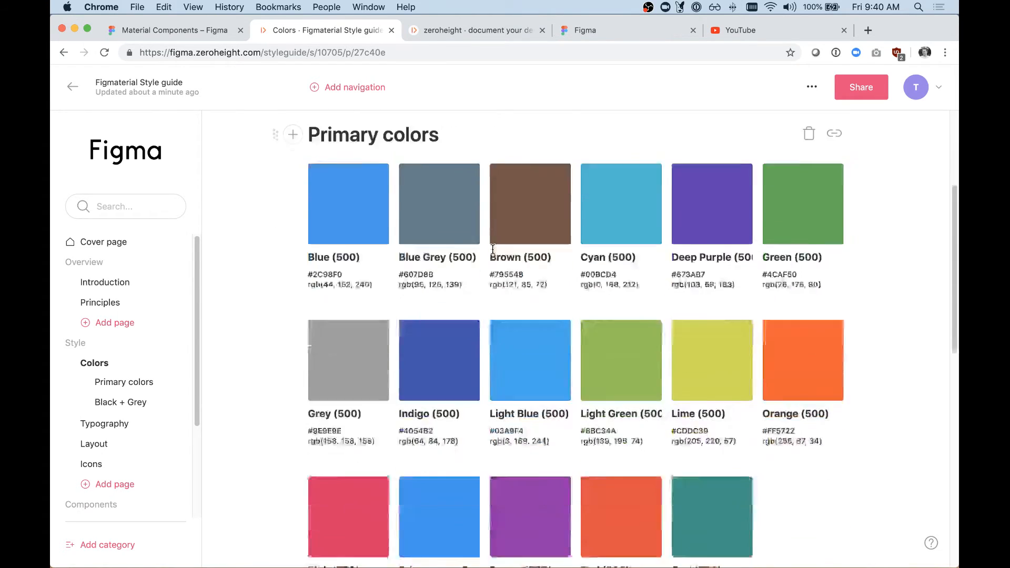
Step: Insert an empty text block between the primary color swatches and the Black + Grey heading
scroll(494, 248, "down", 8)
left_click(293, 356)
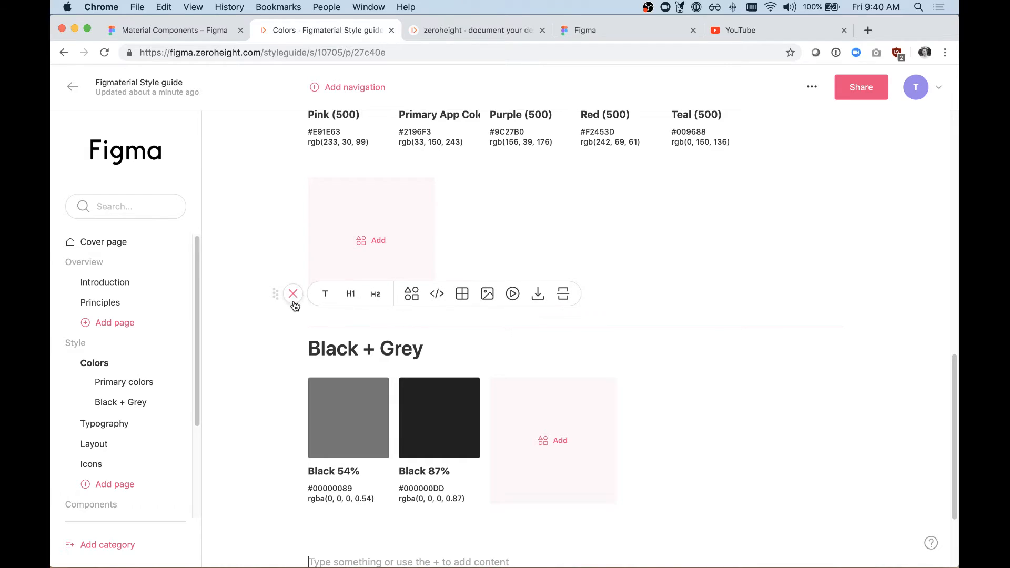
left_click(326, 293)
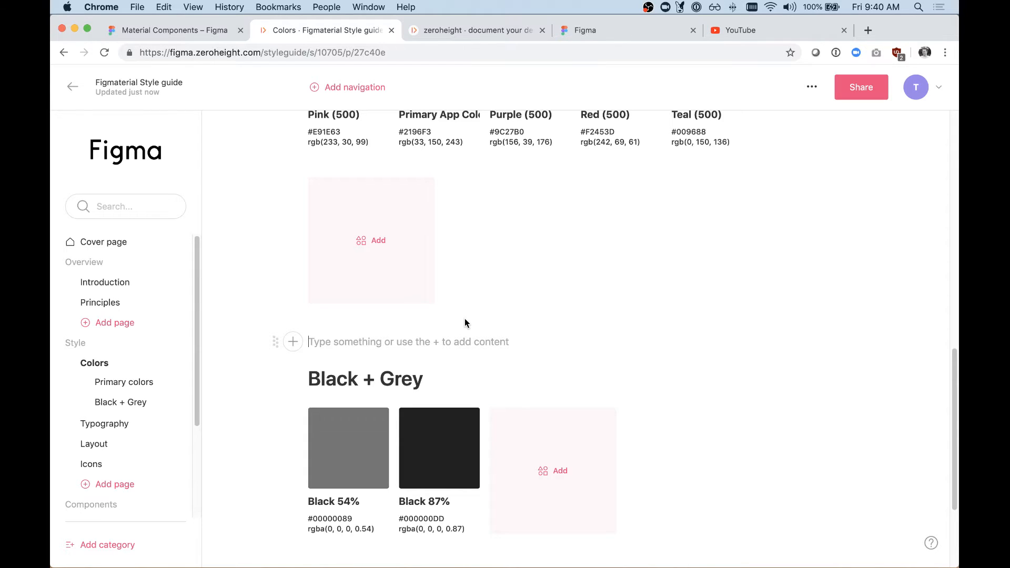
Step: Move the Pink (500) swatch from Primary colors to the end of the Black + Grey swatches
scroll(465, 323, "up", 1)
scroll(465, 323, "down", 3)
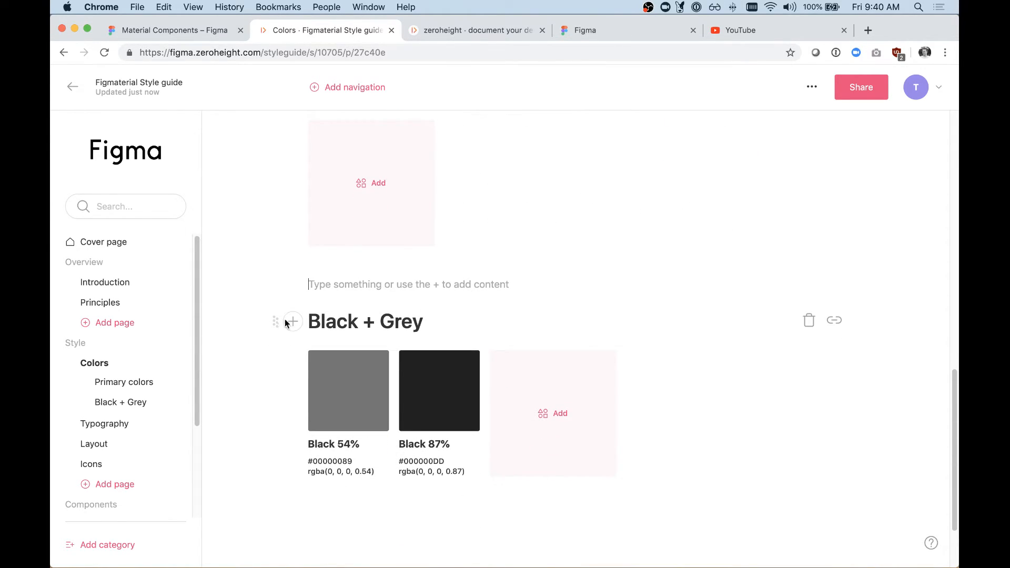
scroll(281, 321, "up", 5)
left_click_drag(306, 212, 543, 297)
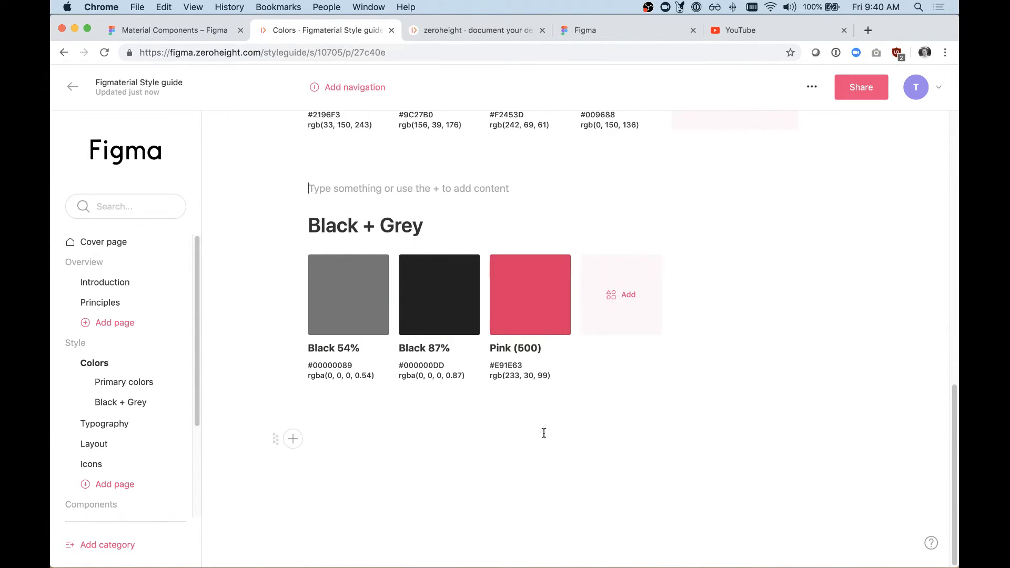
left_click(530, 460)
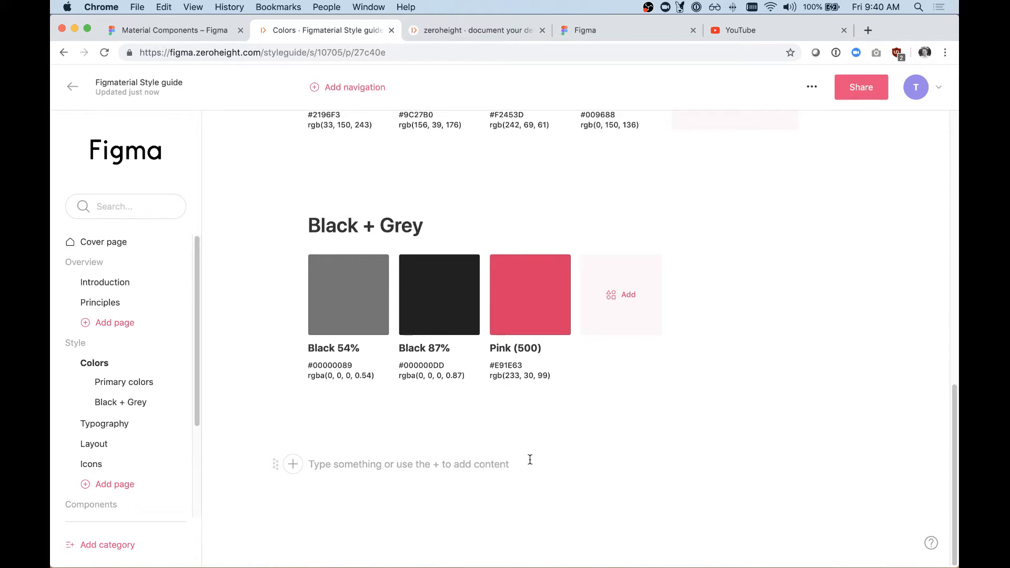
scroll(501, 418, "up", 3)
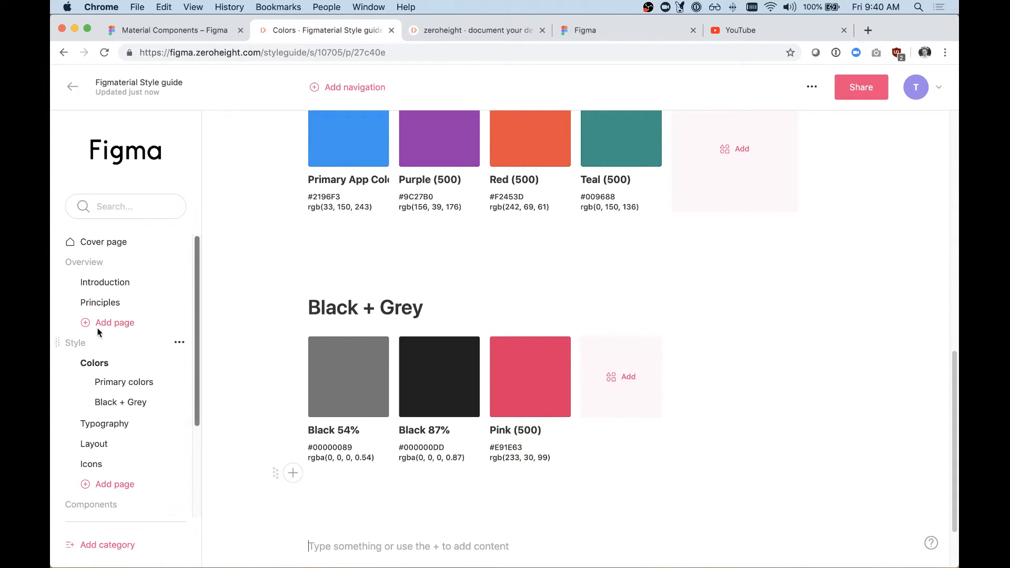
Step: Open the Typography page and delete the Body heading together with the empty design components block beneath it
scroll(126, 369, "down", 1)
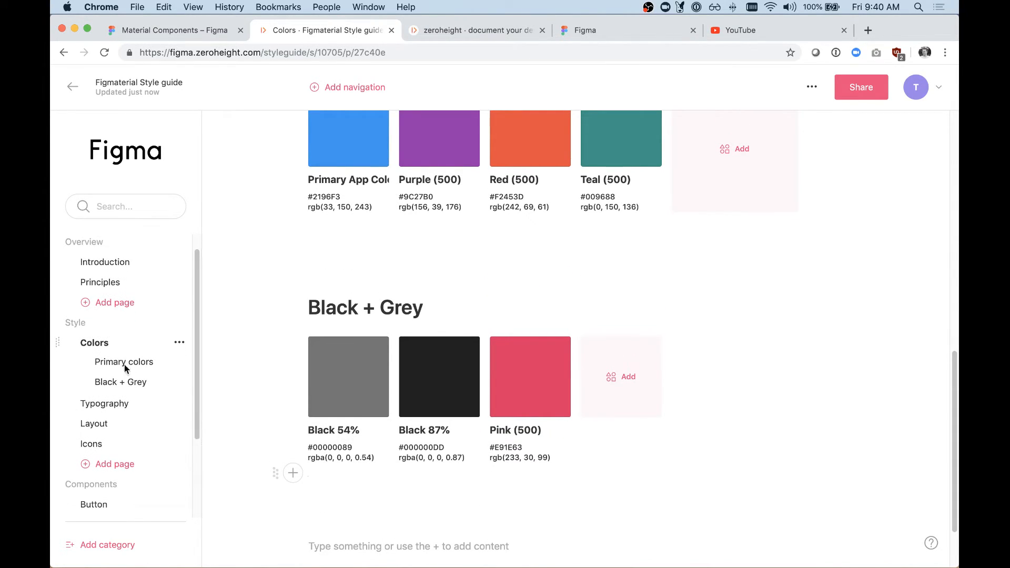
left_click(104, 404)
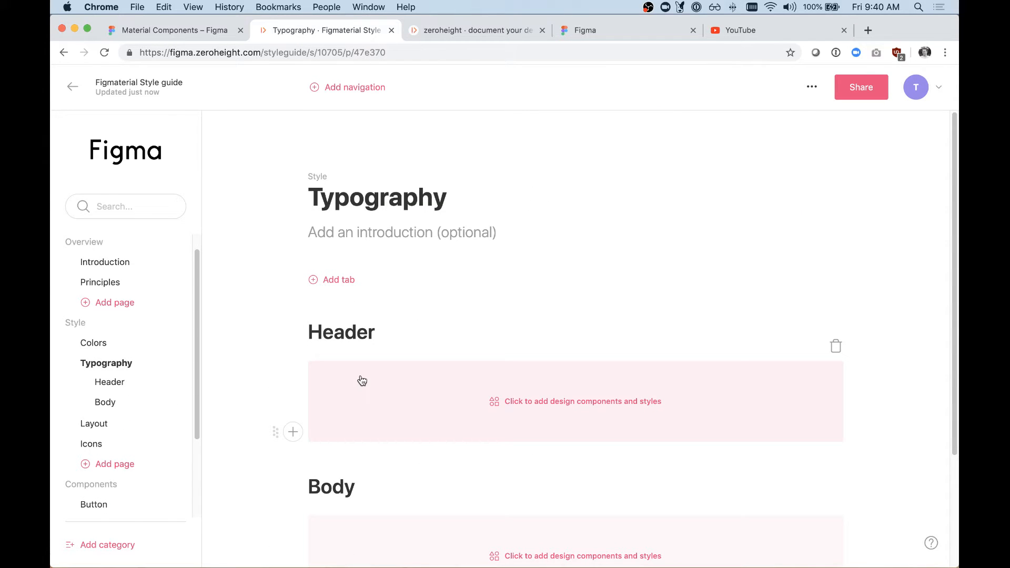
scroll(392, 293, "down", 3)
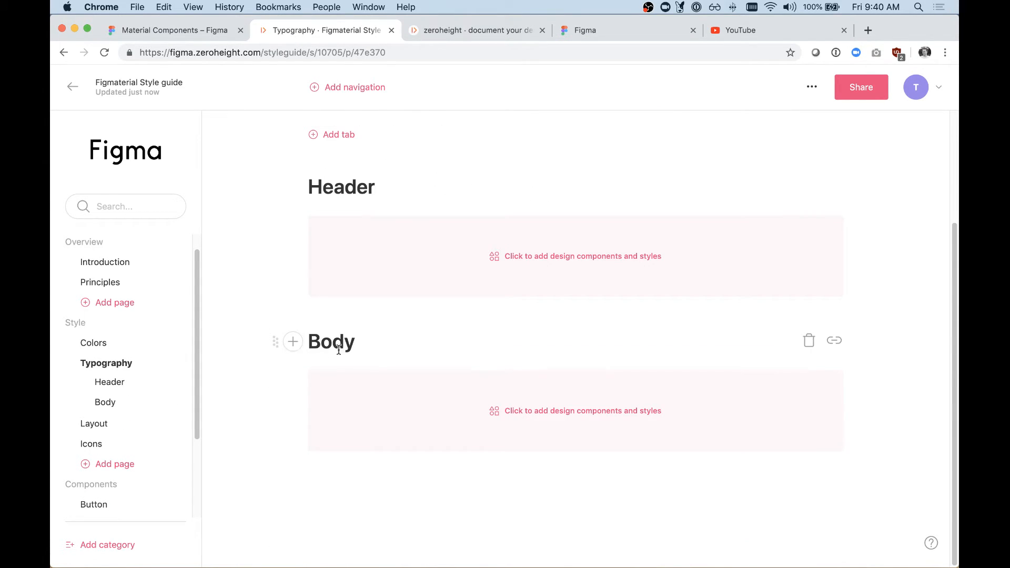
scroll(346, 310, "up", 2)
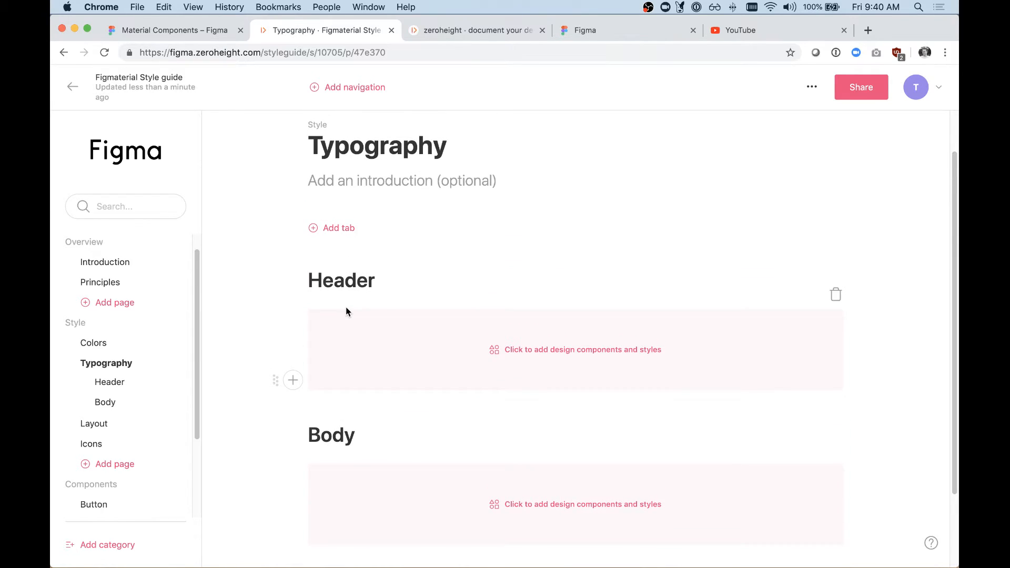
scroll(346, 311, "up", 1)
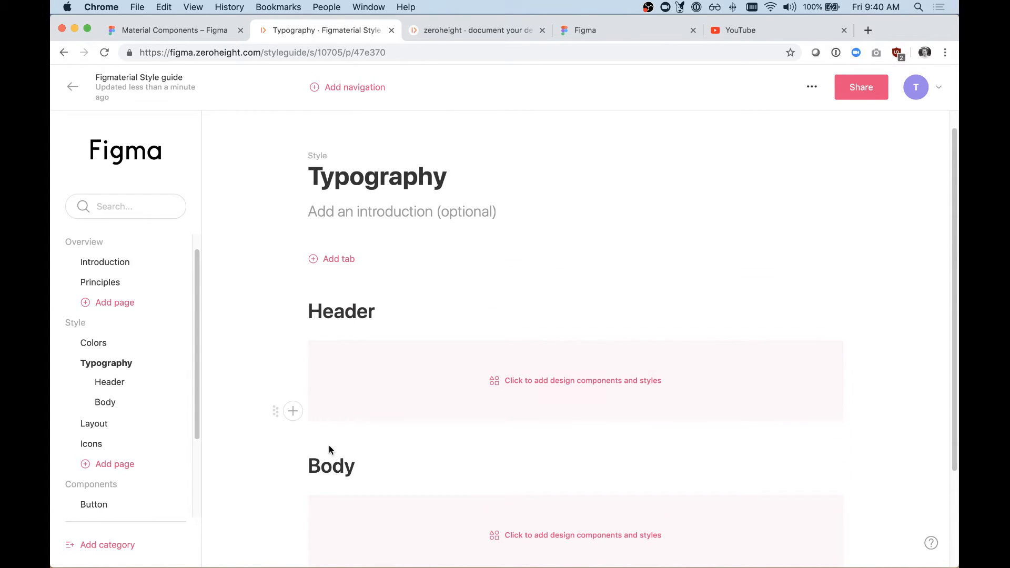
scroll(330, 450, "down", 3)
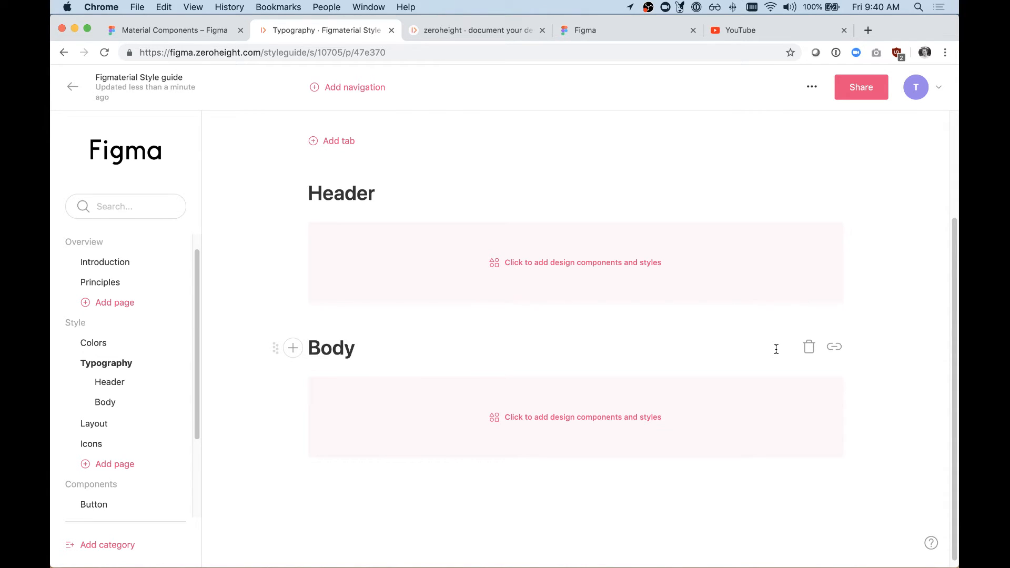
left_click(810, 348)
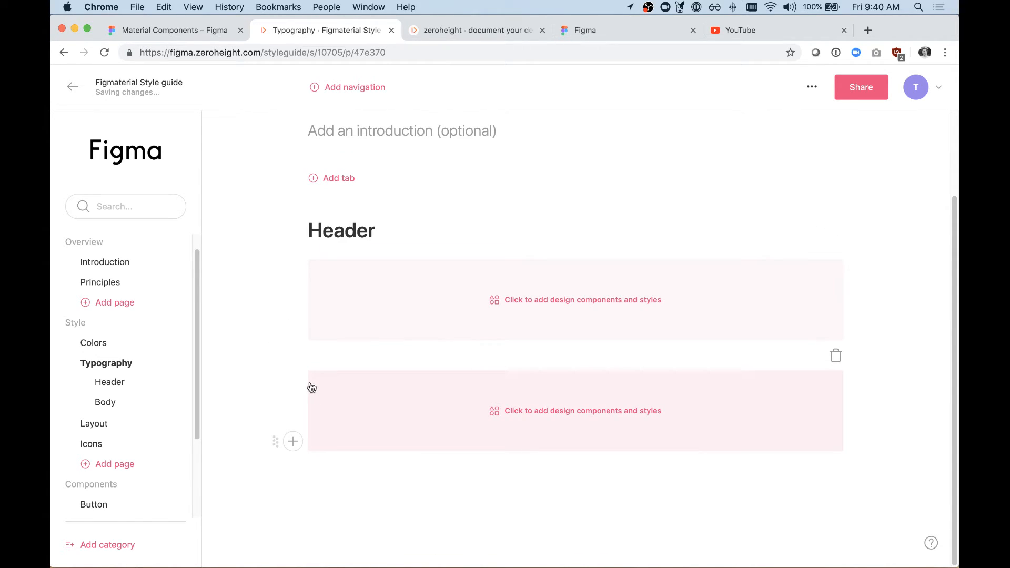
left_click(836, 356)
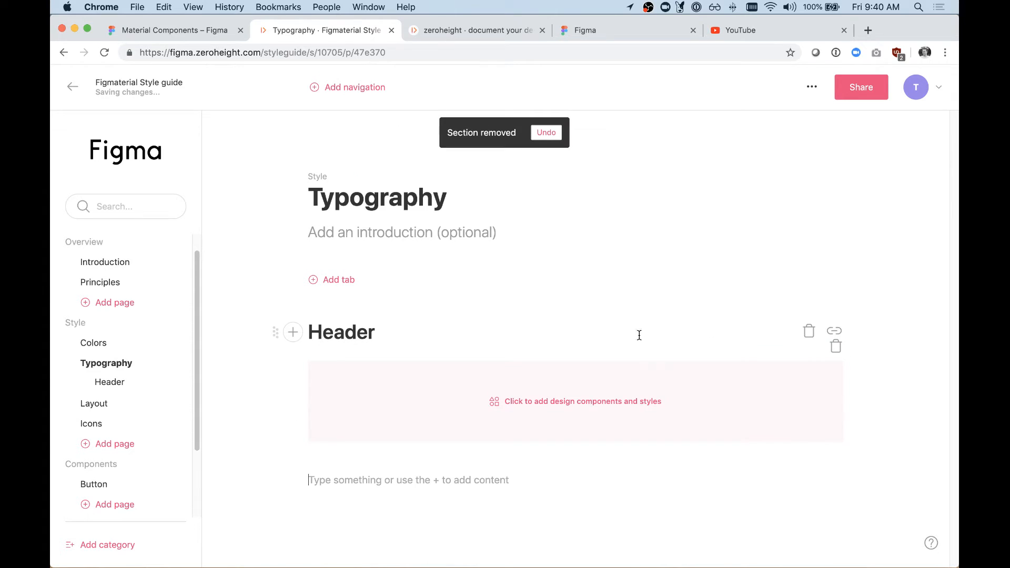
Step: Add all Text styles from the Material Components upload to the design block under the Header heading
left_click(541, 402)
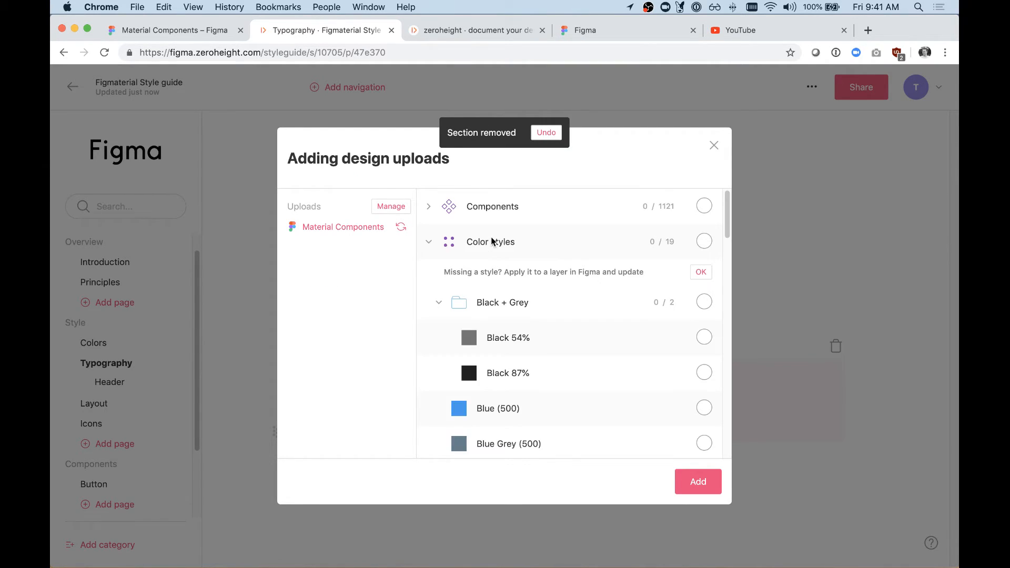
left_click(438, 303)
scroll(512, 284, "down", 1)
scroll(512, 284, "up", 1)
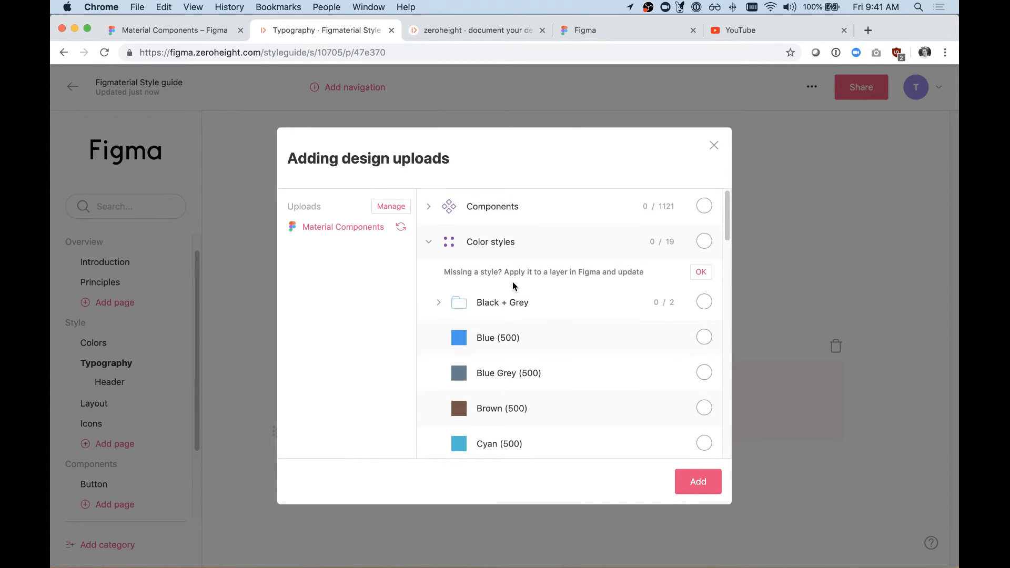
left_click(429, 243)
scroll(559, 303, "down", 1)
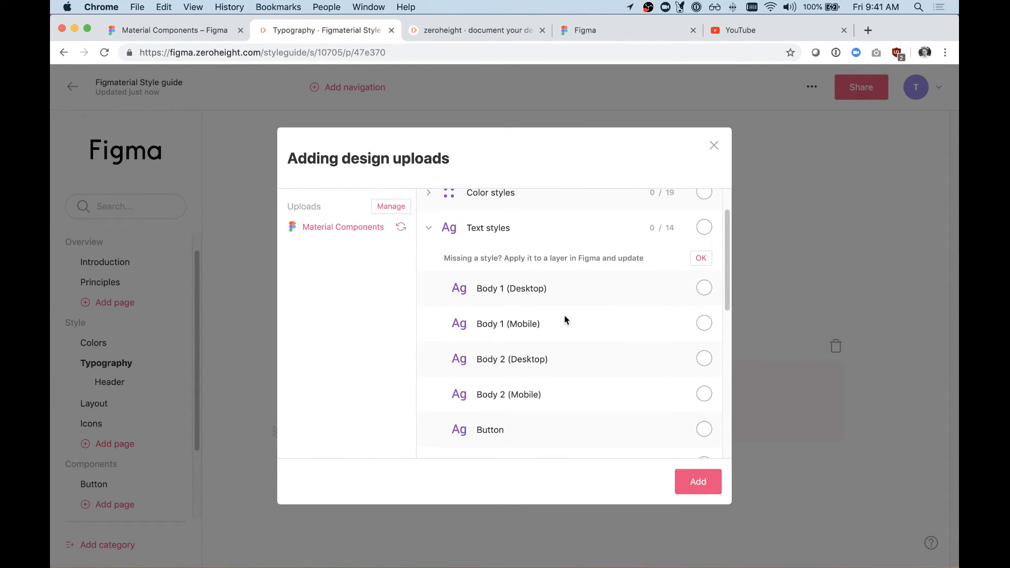
left_click(704, 228)
left_click(698, 482)
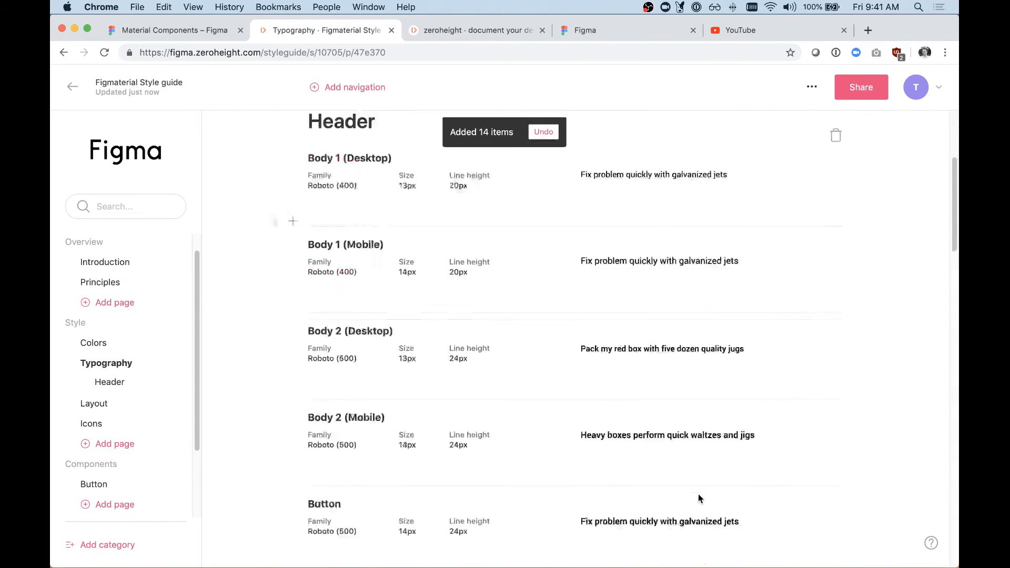
Step: Look through the added text styles, from Body 1 (Desktop) to Title, checking their family, size, line height and sample text
scroll(613, 290, "down", 10)
scroll(623, 257, "up", 20)
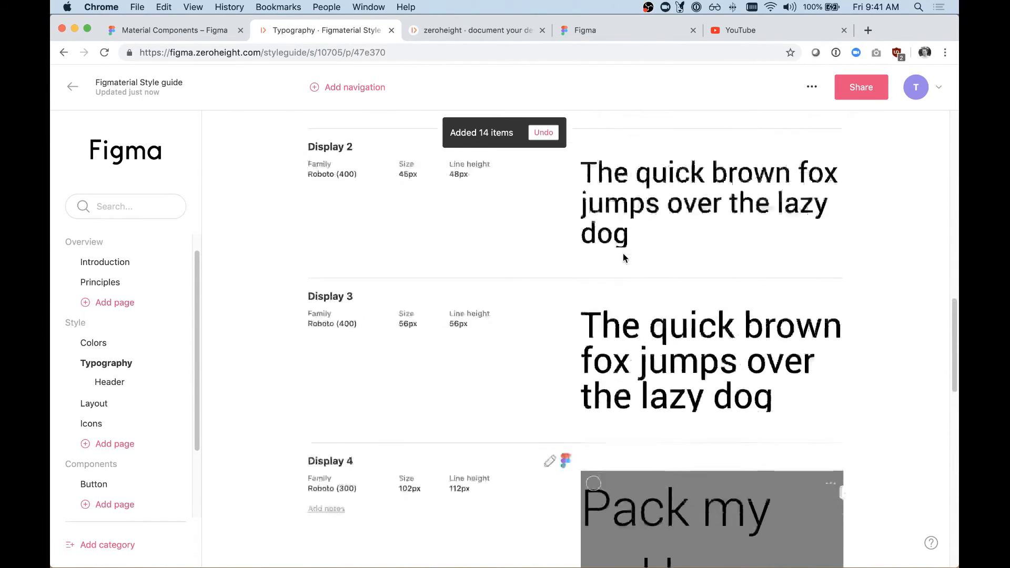
scroll(620, 253, "up", 6)
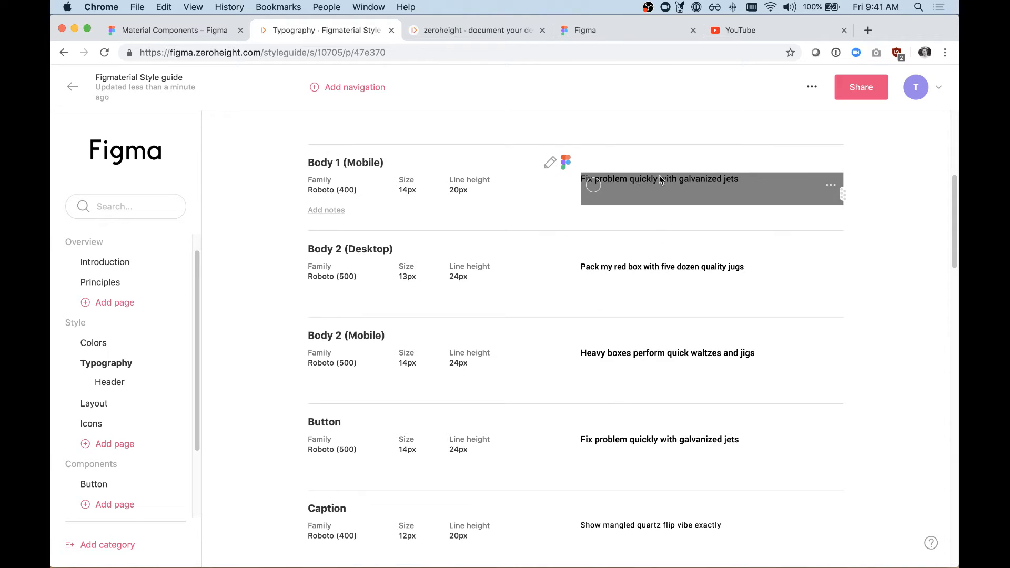
scroll(639, 300, "down", 10)
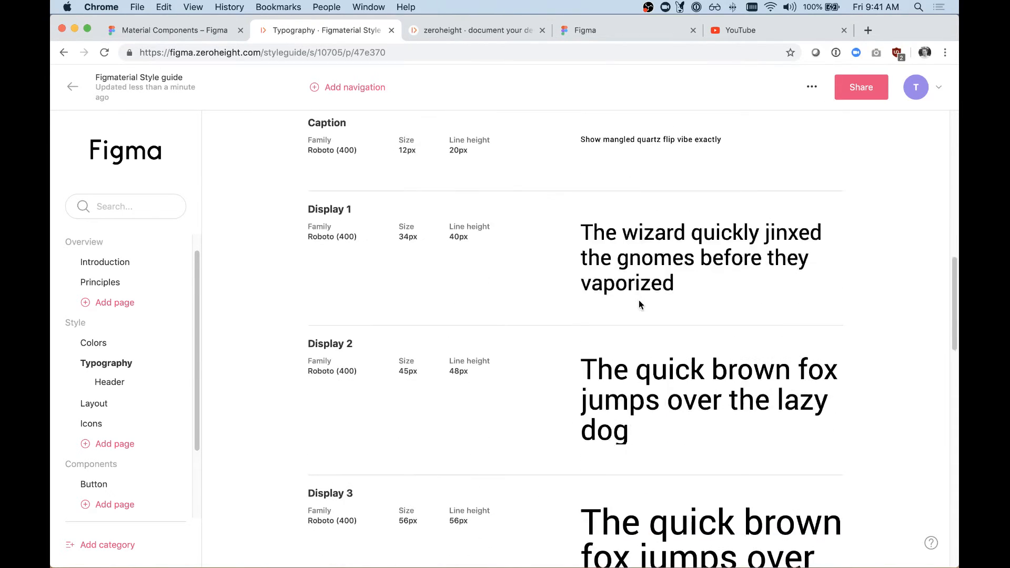
scroll(665, 448, "down", 2)
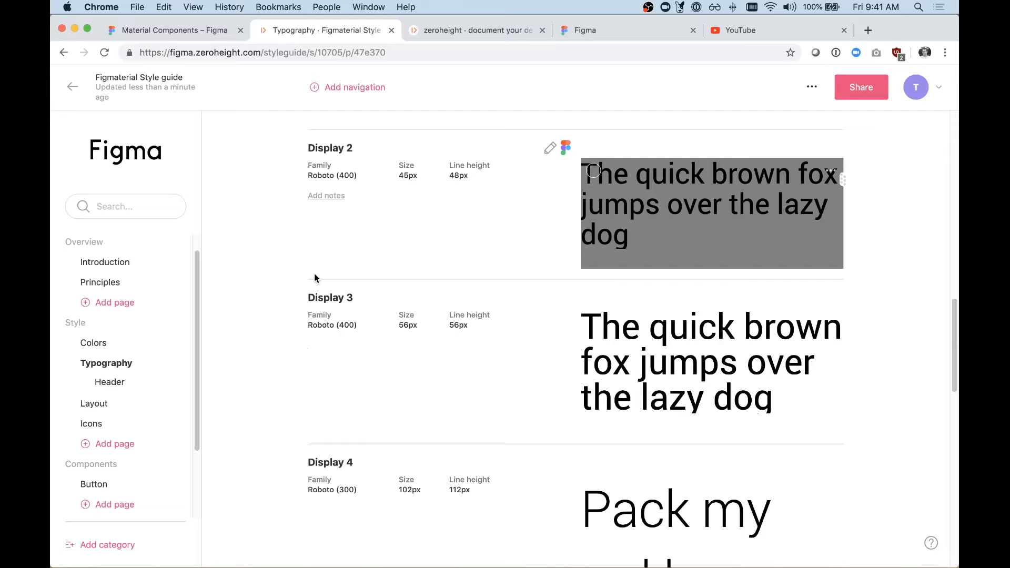
scroll(300, 261, "up", 2)
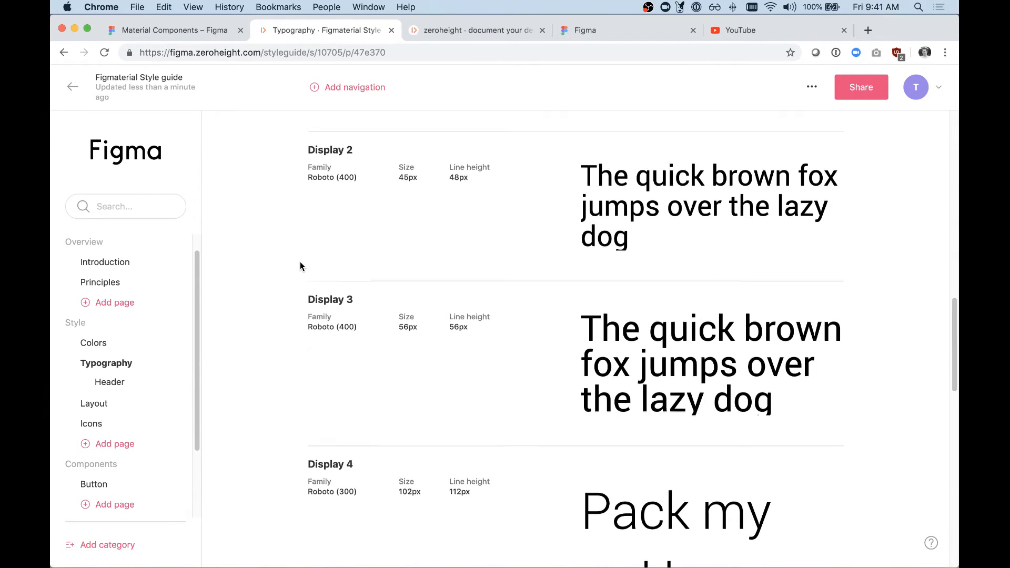
scroll(300, 261, "down", 7)
scroll(300, 266, "down", 10)
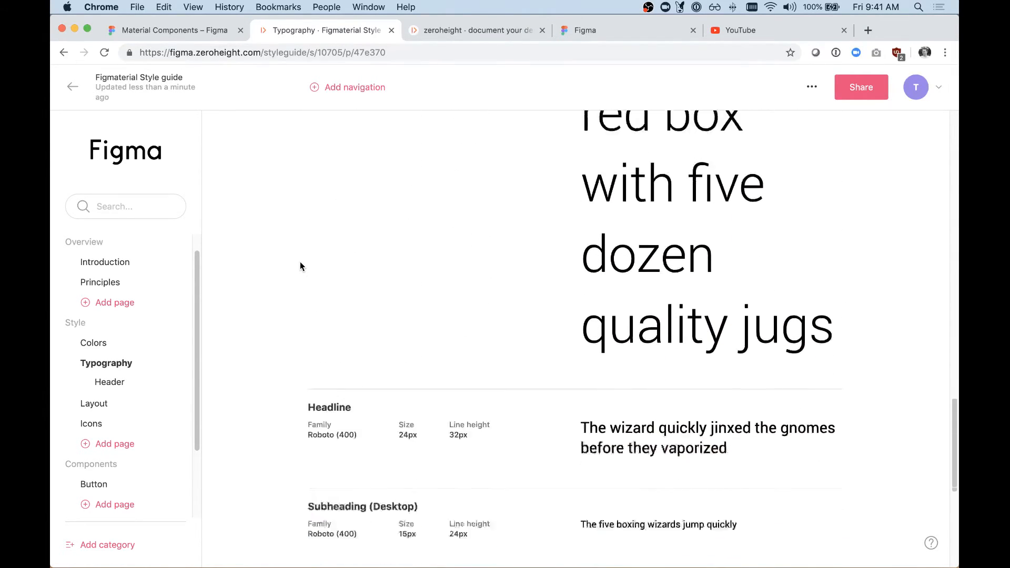
scroll(300, 265, "up", 3)
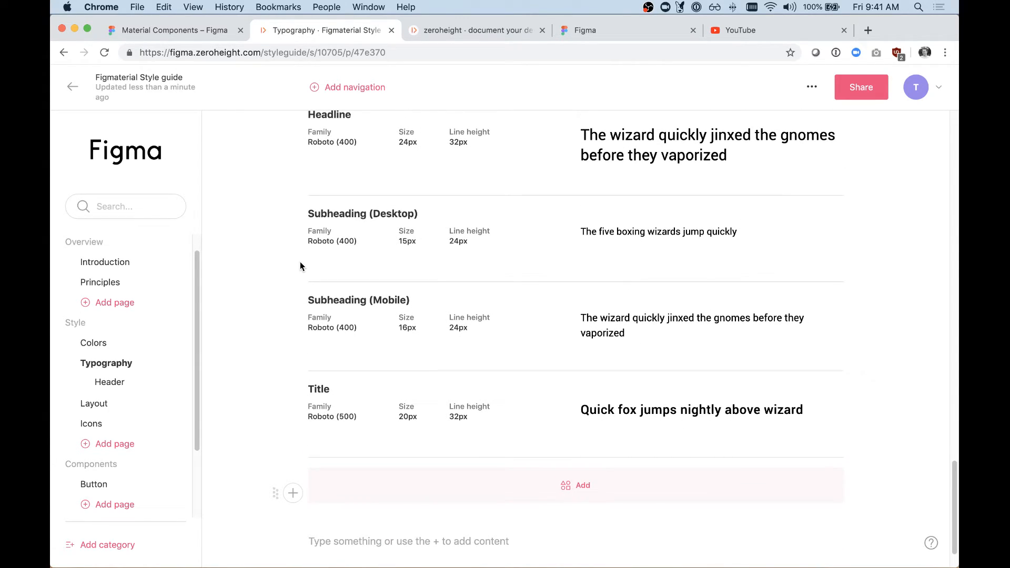
scroll(300, 266, "up", 1)
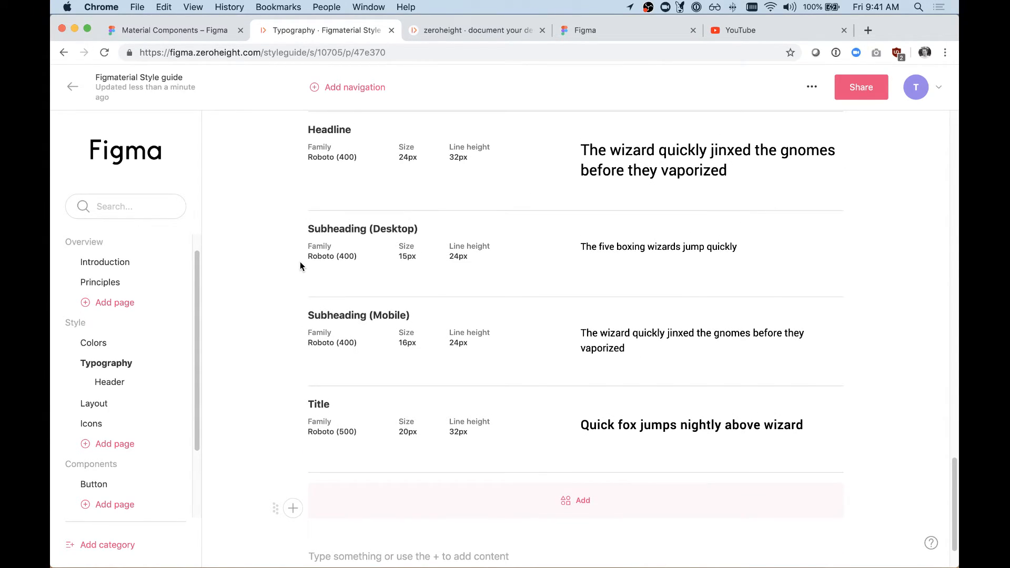
scroll(300, 266, "down", 2)
scroll(300, 265, "up", 15)
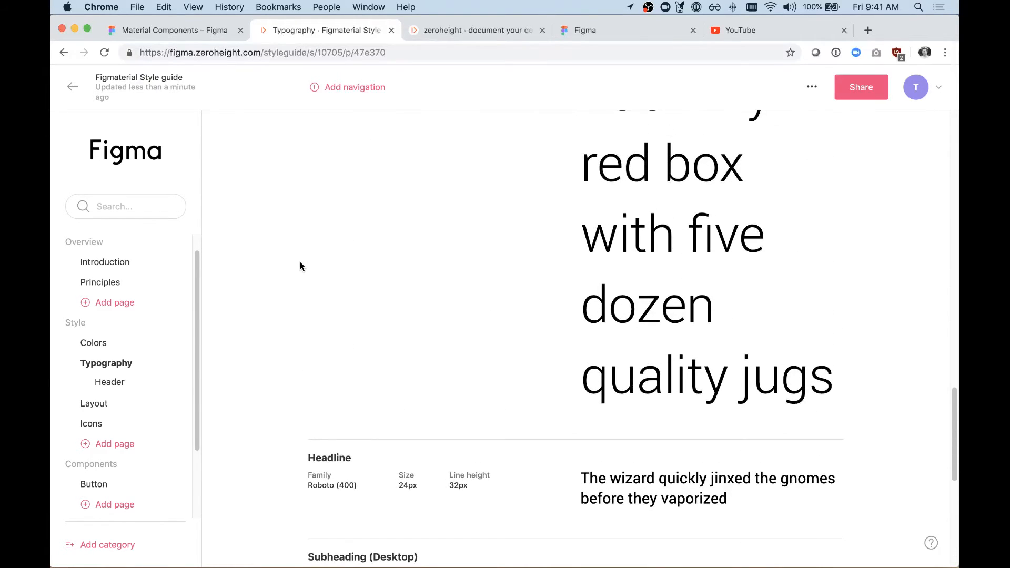
scroll(300, 267, "down", 7)
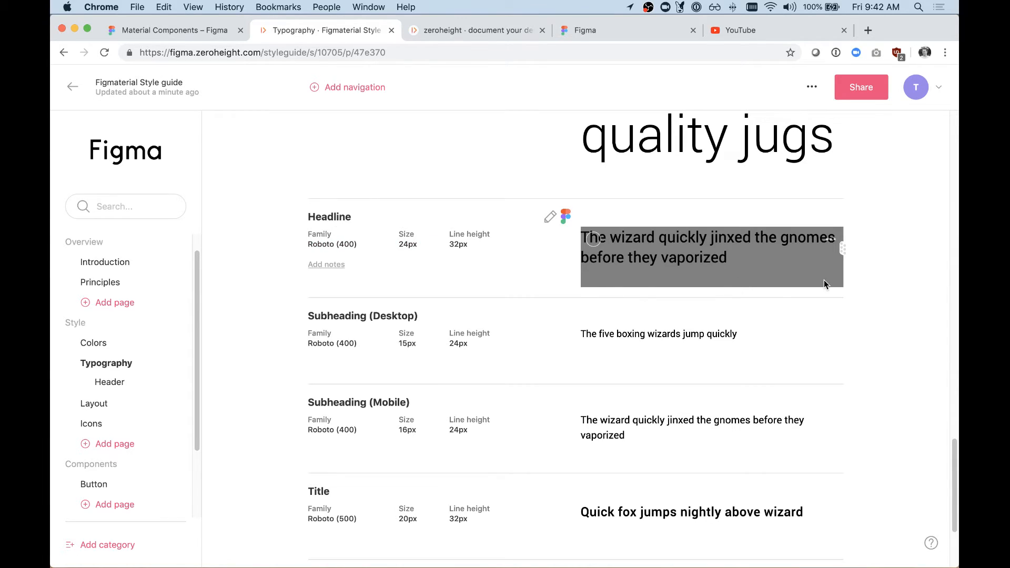
mouse_move(846, 244)
left_mouse_down()
mouse_move(828, 323)
mouse_move(842, 246)
left_mouse_up()
Step: Open the Icons page and remove the Logos and UI Icons sections with their empty design blocks
left_click(91, 421)
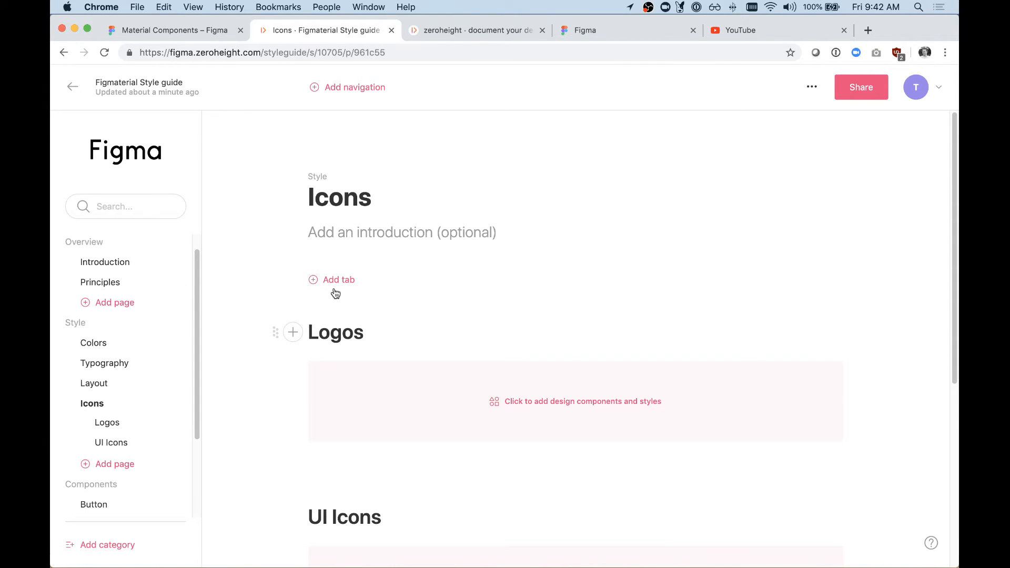
scroll(525, 287, "down", 3)
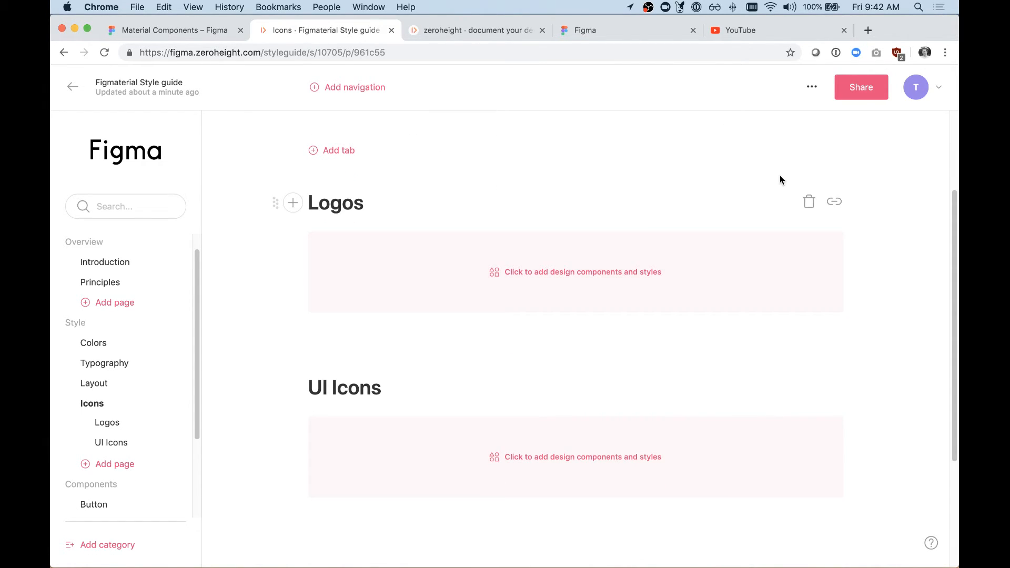
left_click(810, 202)
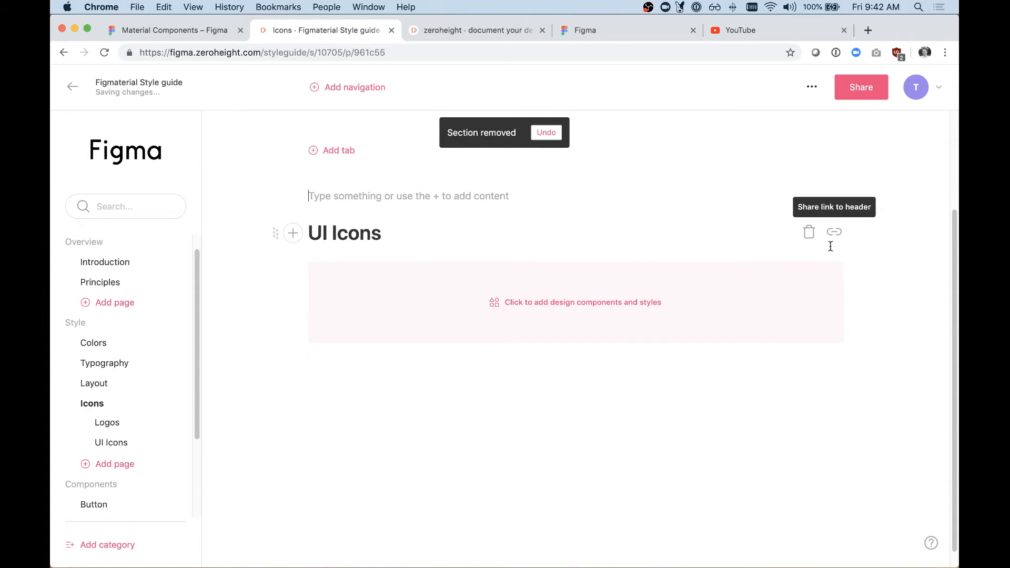
left_click(810, 234)
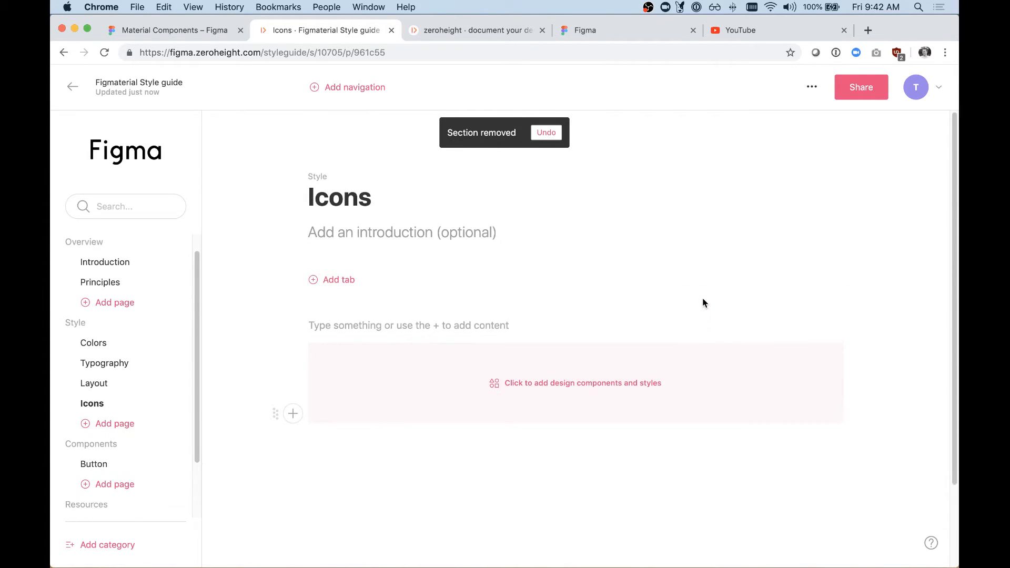
left_click(836, 328)
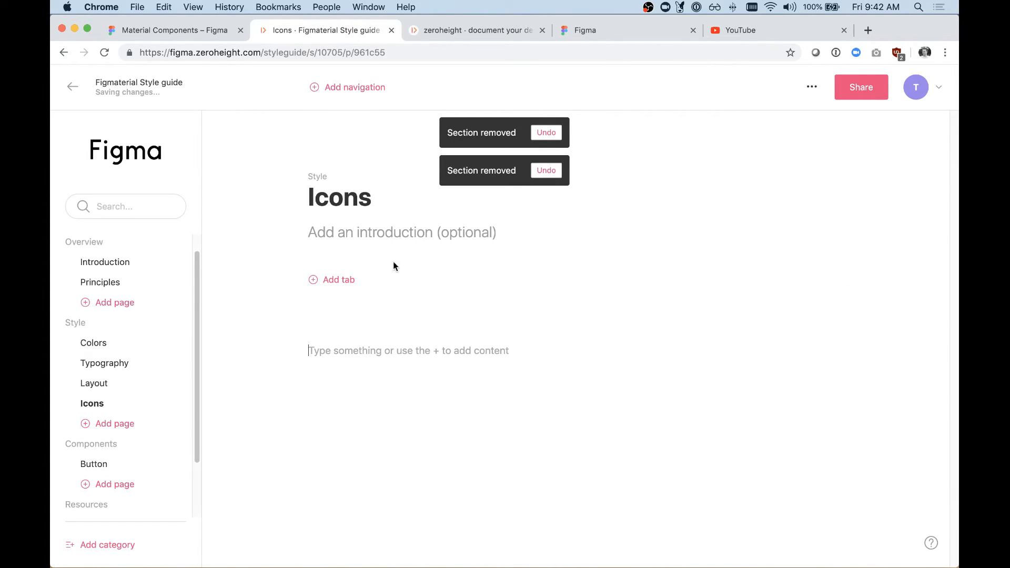
Step: Add a tab to the Icons page, then switch to the Material Components file in Figma and view its Icons page
left_click(334, 278)
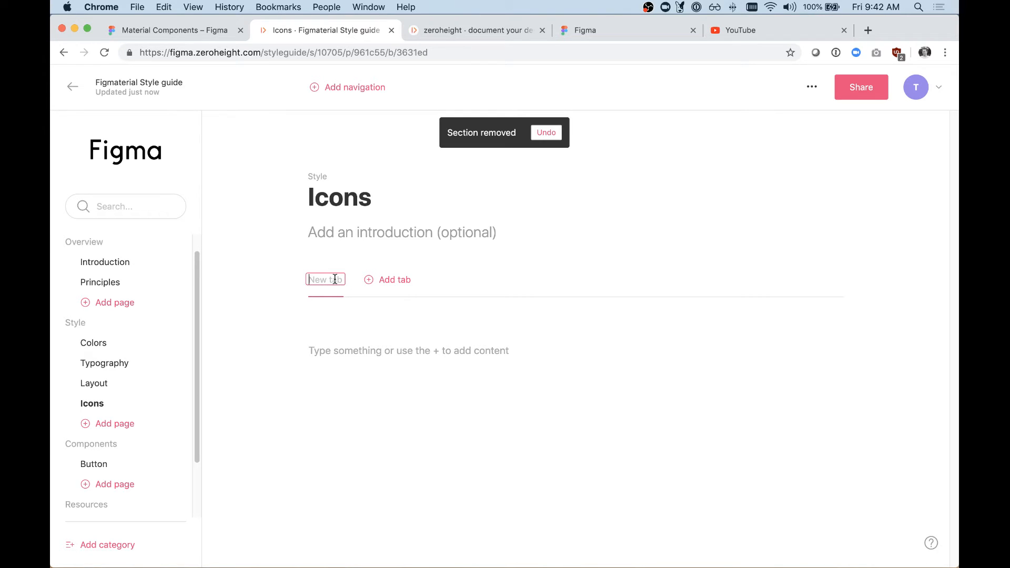
left_click(200, 32)
left_click(100, 189)
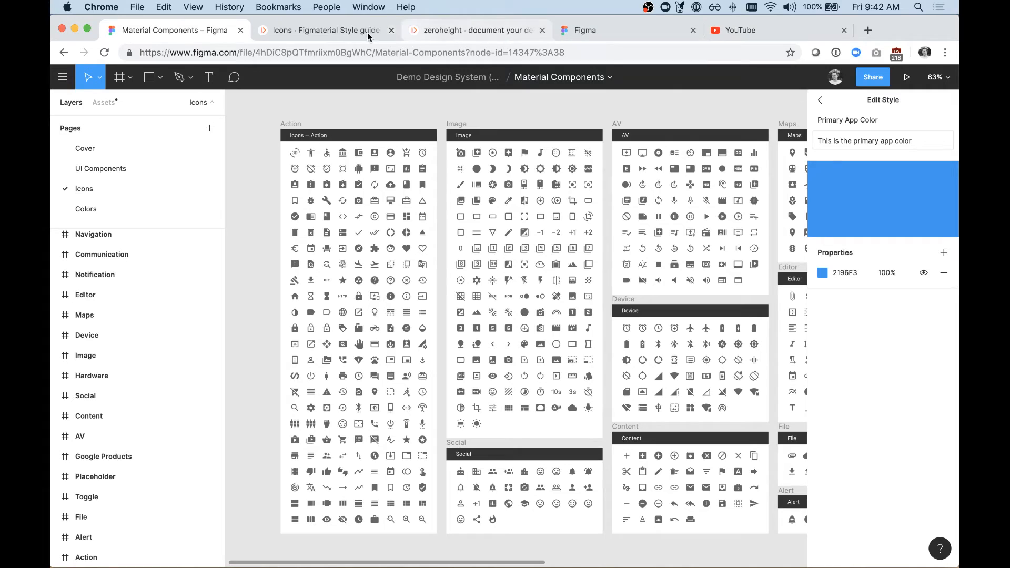
Step: Return to the zeroheight Icons page and rename the new tab as Action
left_click(339, 30)
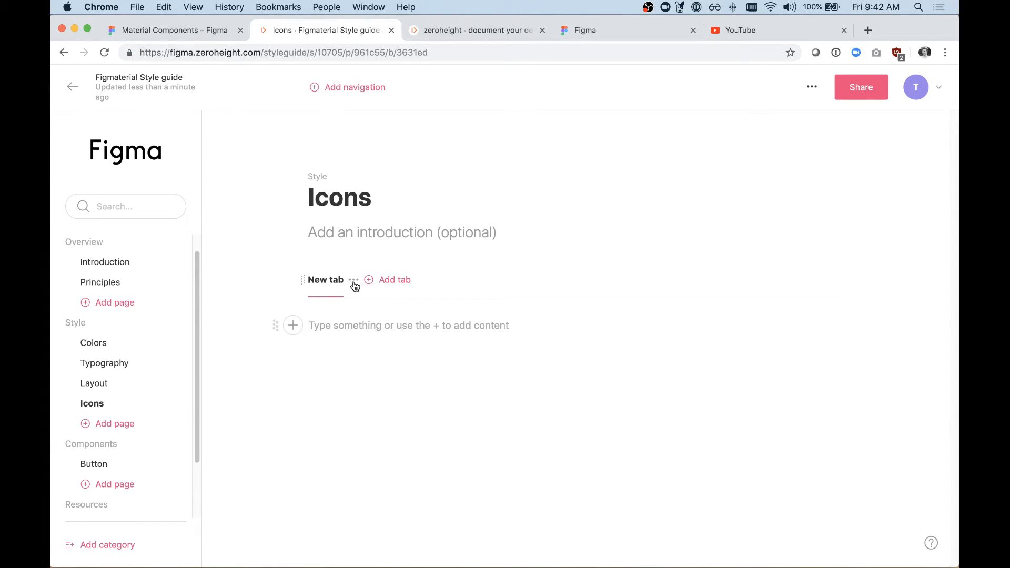
left_click(354, 282)
left_click(322, 303)
type("Action")
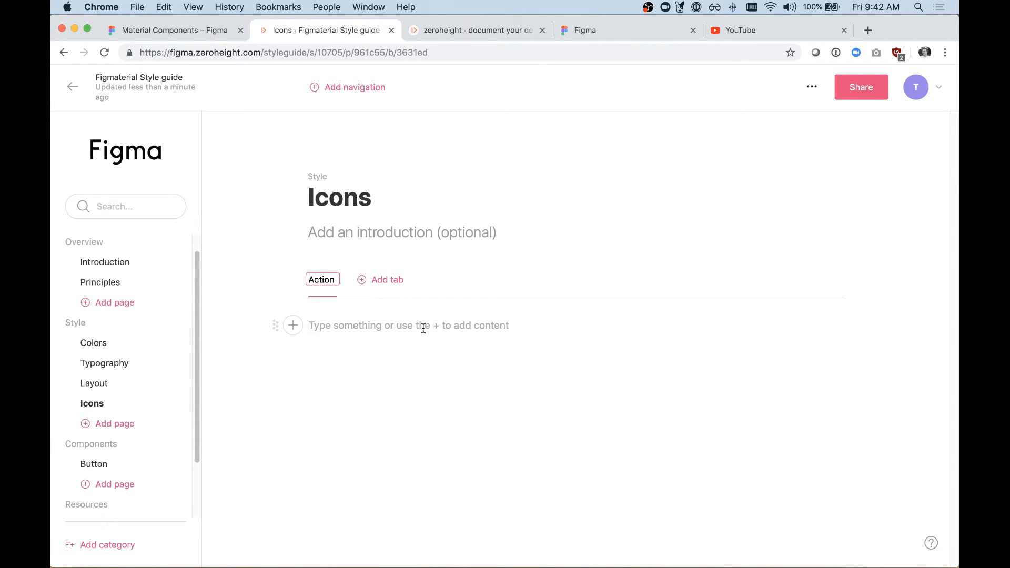
Step: Add two more tabs to the Icons page, named Alert and AV
left_click(384, 279)
type("Alert")
left_click(429, 280)
type("AV")
key("Return")
Step: Open the Action tab of the Icons page and insert a design uploads block in it
left_click(319, 284)
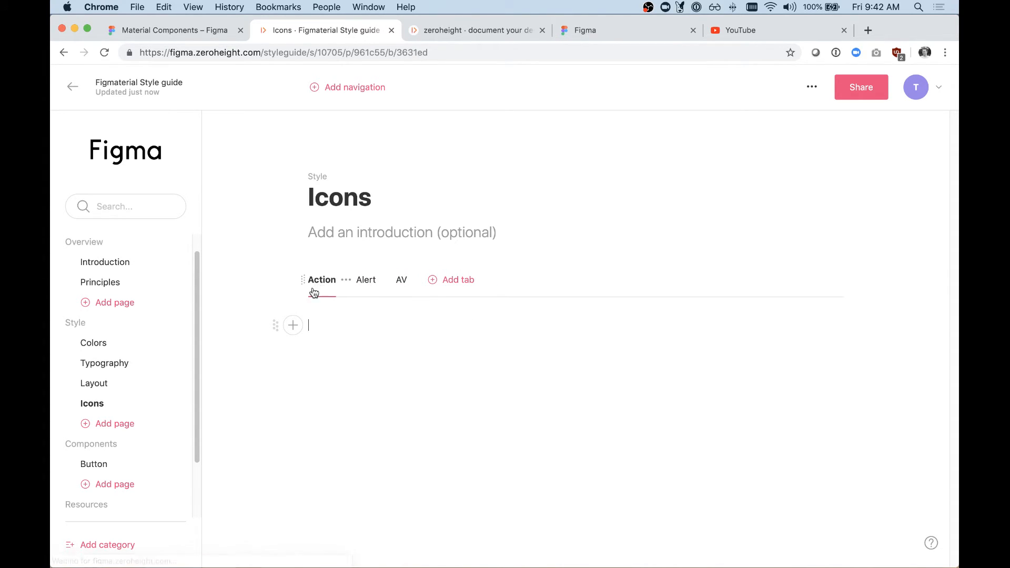
left_click(294, 326)
left_click(408, 333)
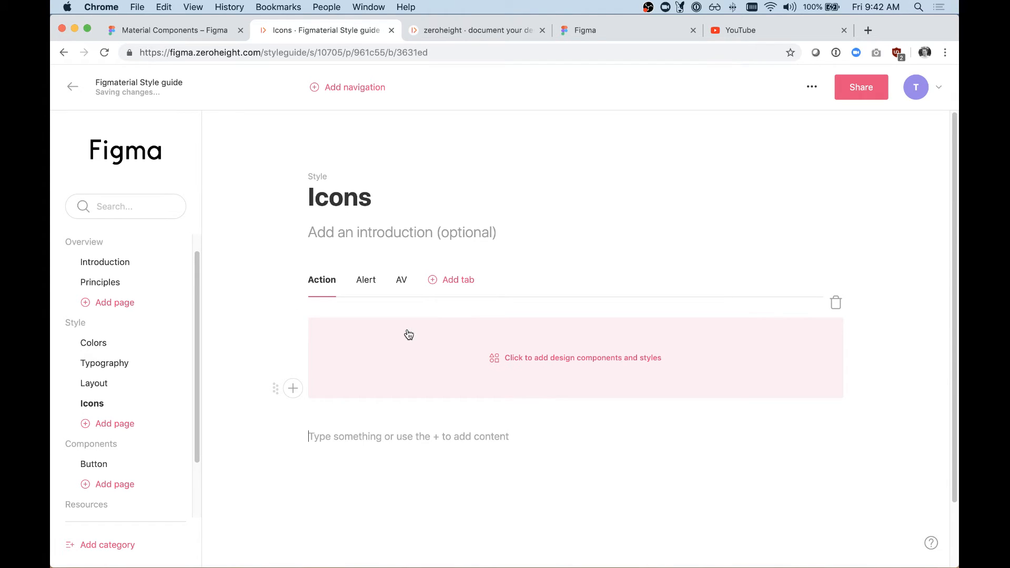
Step: Fill the Action tab's uploads block with the whole Action component folder from Material Components
left_click(509, 358)
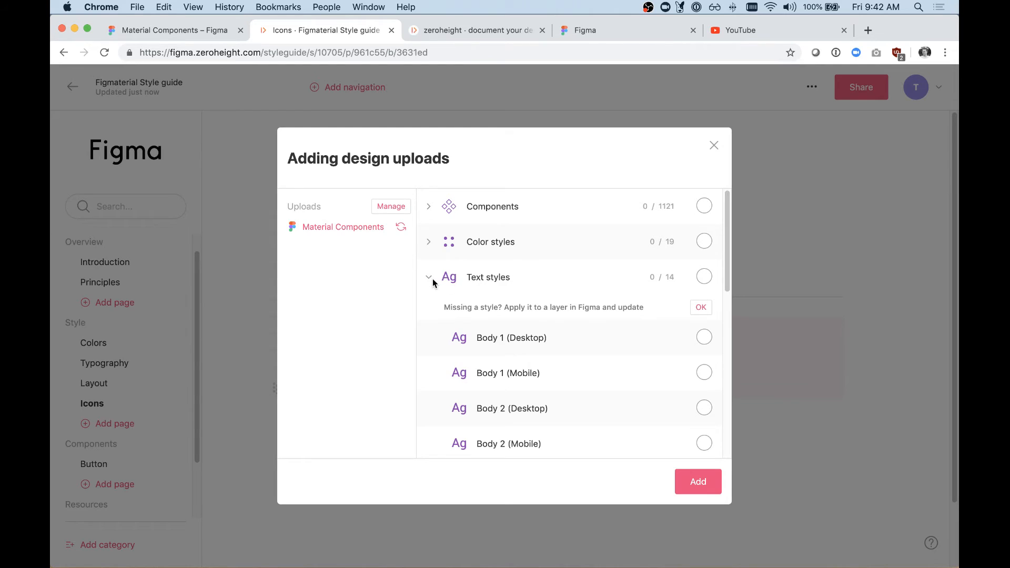
left_click(429, 278)
left_click(429, 207)
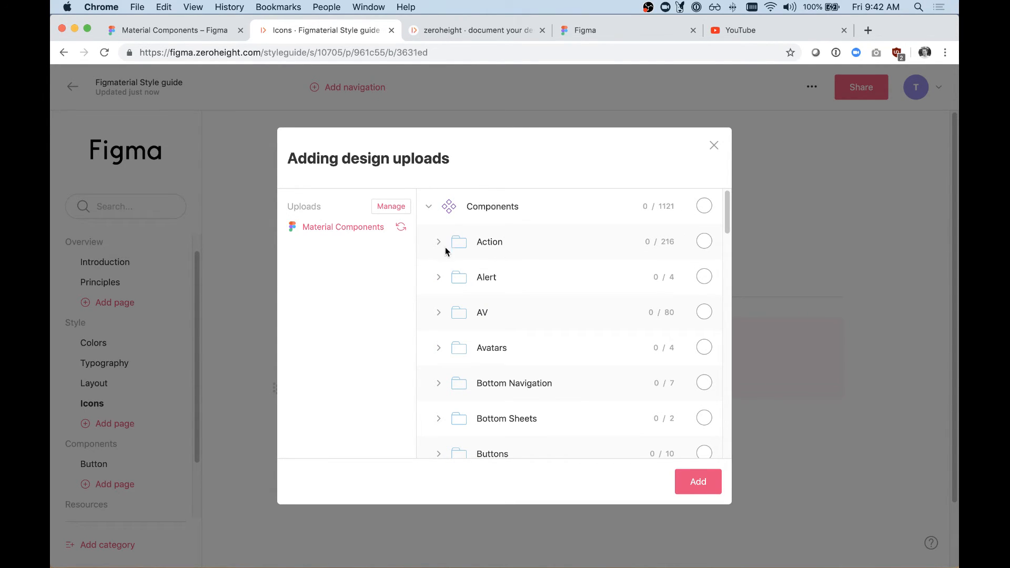
scroll(456, 260, "down", 2)
scroll(456, 260, "up", 2)
left_click(705, 243)
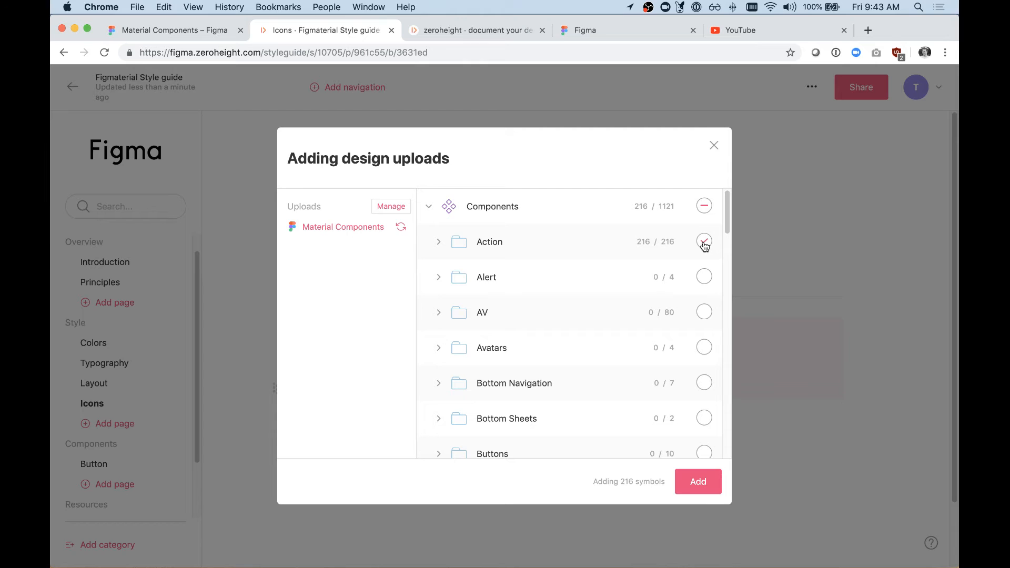
left_click(697, 481)
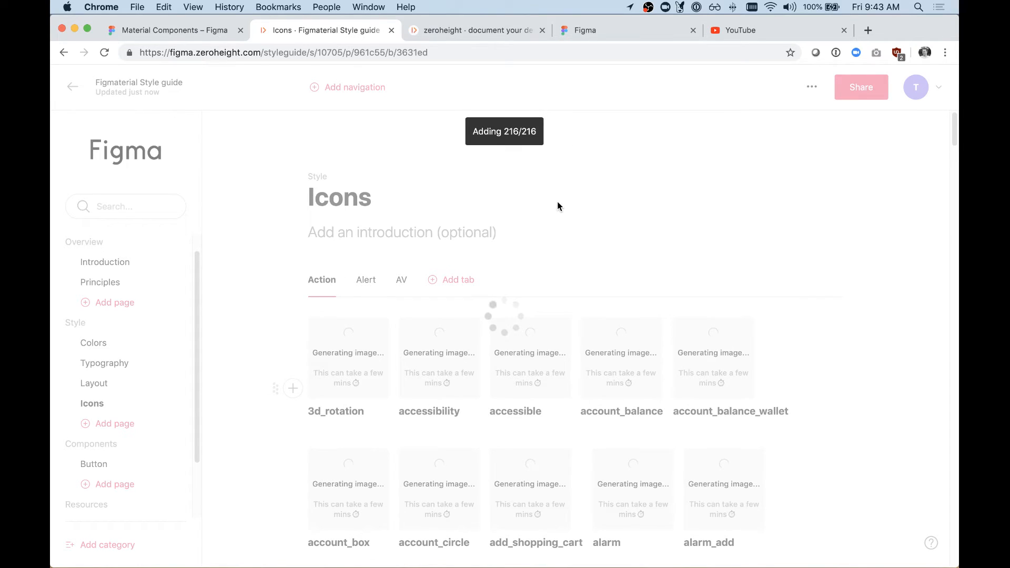
Step: Insert a design uploads block in the Alert tab and add all components of the Alert folder to it
left_click(367, 285)
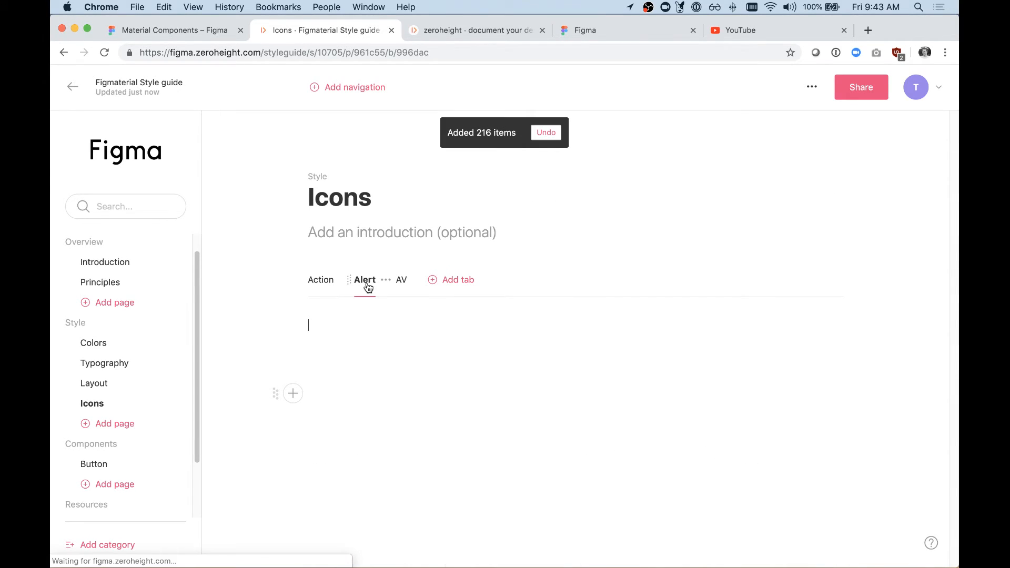
left_click(293, 327)
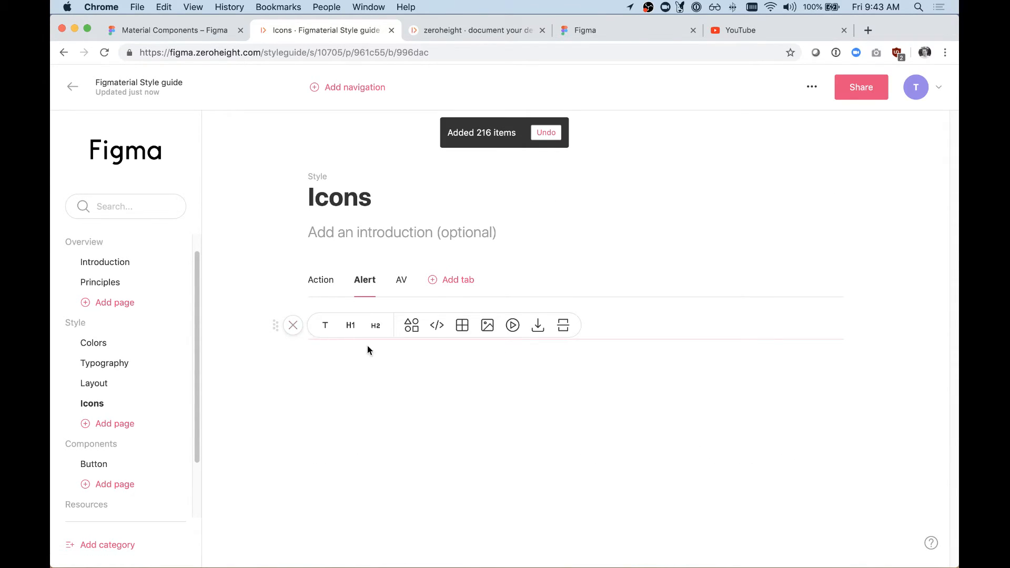
left_click(411, 324)
left_click(550, 356)
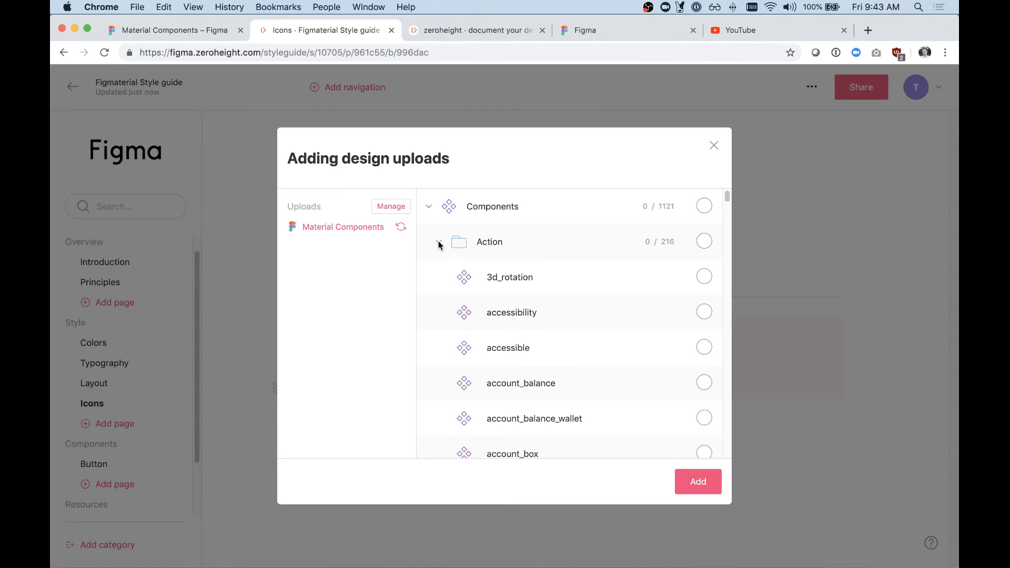
left_click(439, 242)
left_click(438, 278)
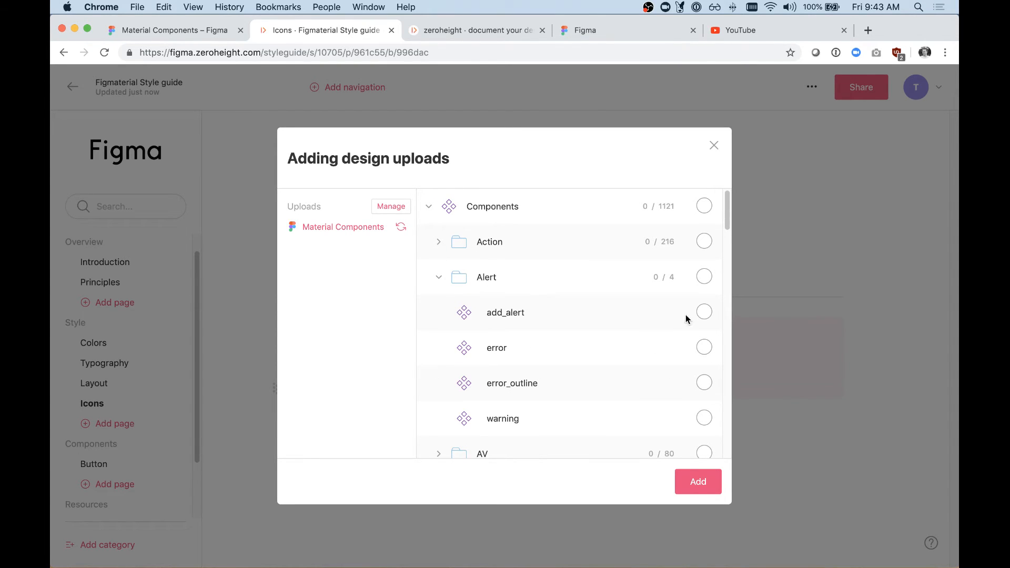
left_click(705, 277)
left_click(699, 480)
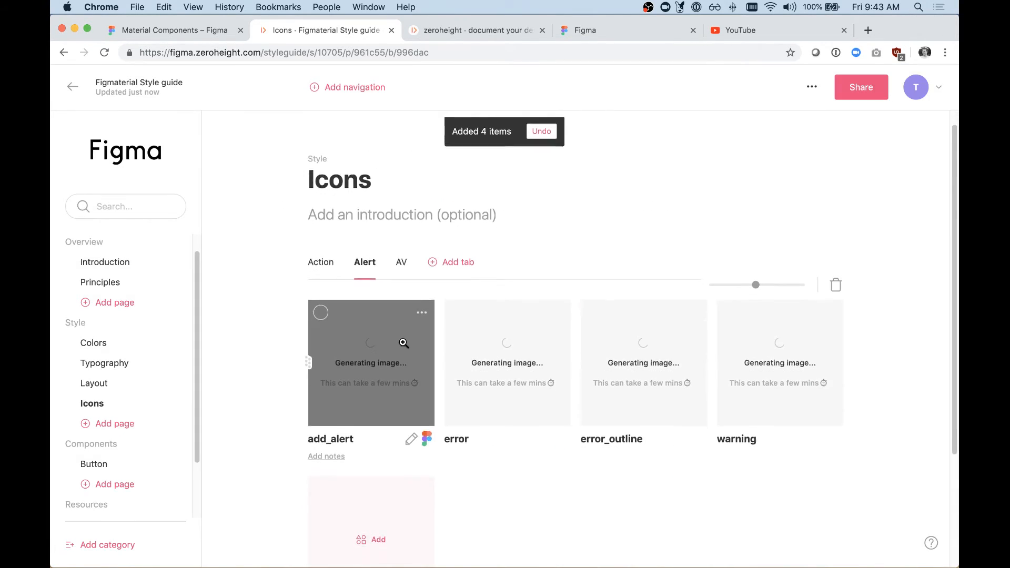
Step: Return to the Action tab and shrink its icon previews so that nine fit in each row
scroll(324, 168, "up", 3)
left_click(328, 218)
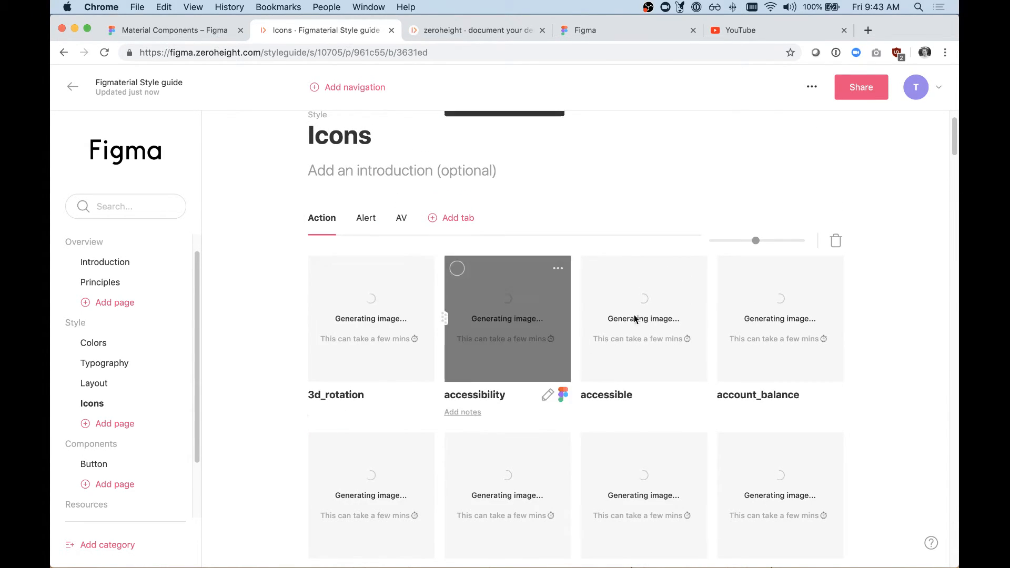
left_click_drag(757, 243, 720, 244)
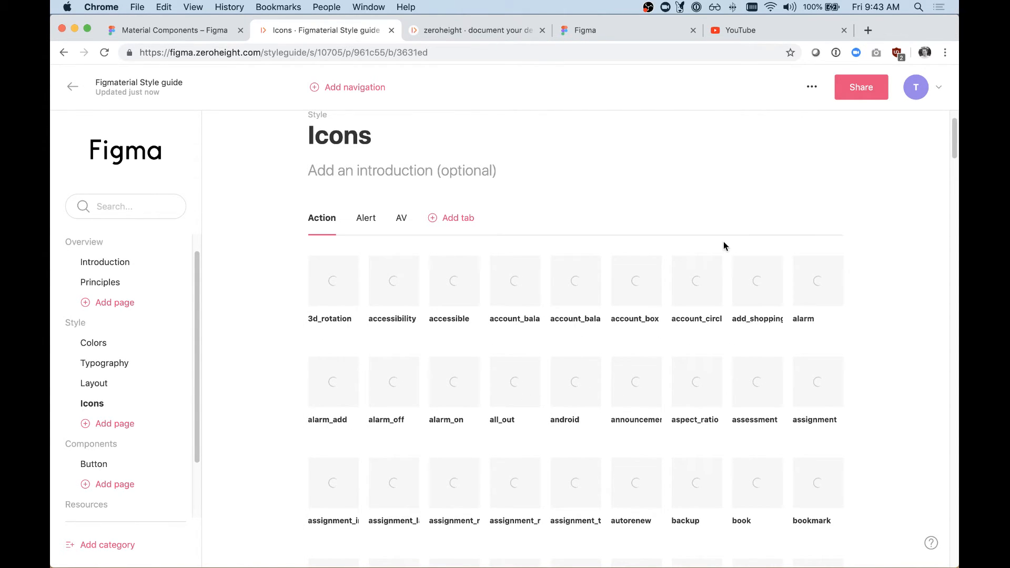
mouse_move(721, 239)
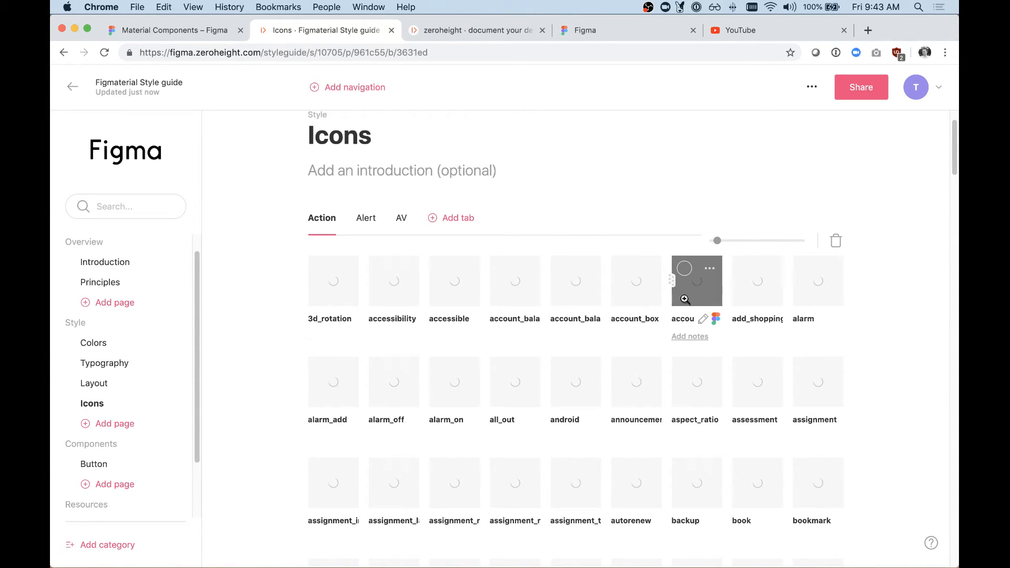
scroll(267, 304, "down", 3)
scroll(266, 304, "down", 8)
scroll(267, 304, "up", 10)
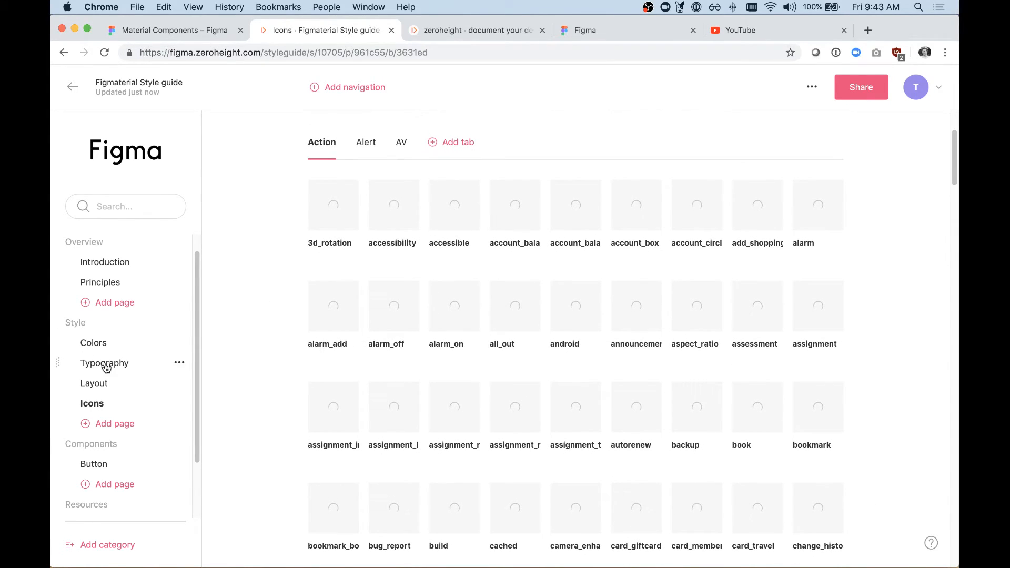
Step: Go to the Button page under Components and start adding designs to the upload section below Primary button
scroll(102, 427, "down", 1)
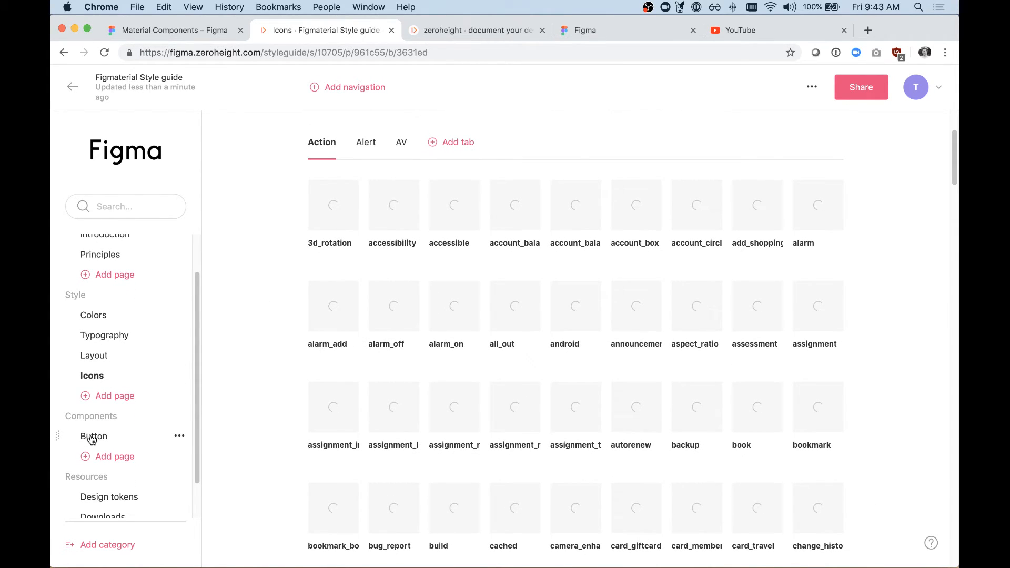
left_click(95, 439)
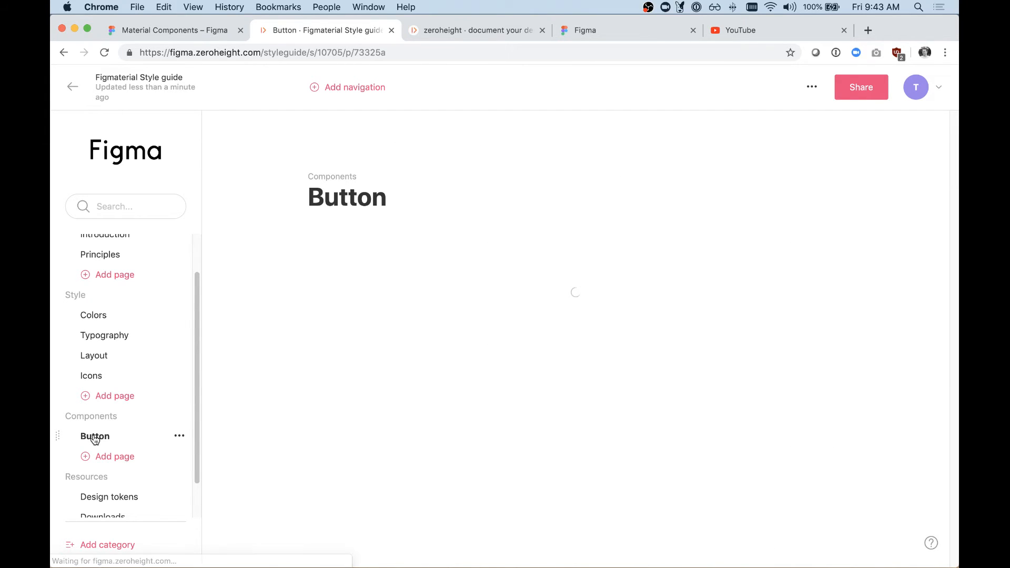
scroll(371, 336, "down", 9)
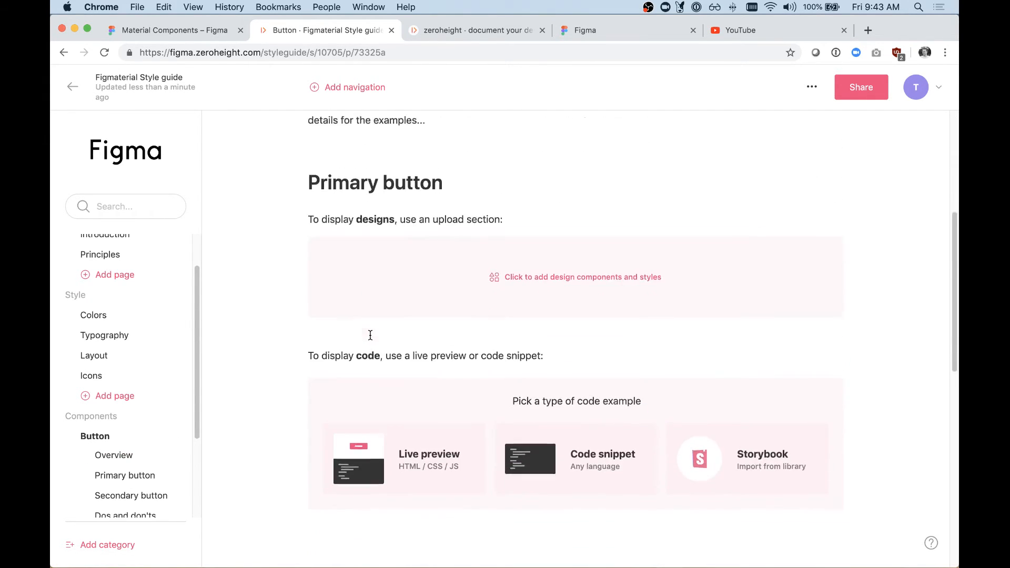
scroll(372, 340, "up", 4)
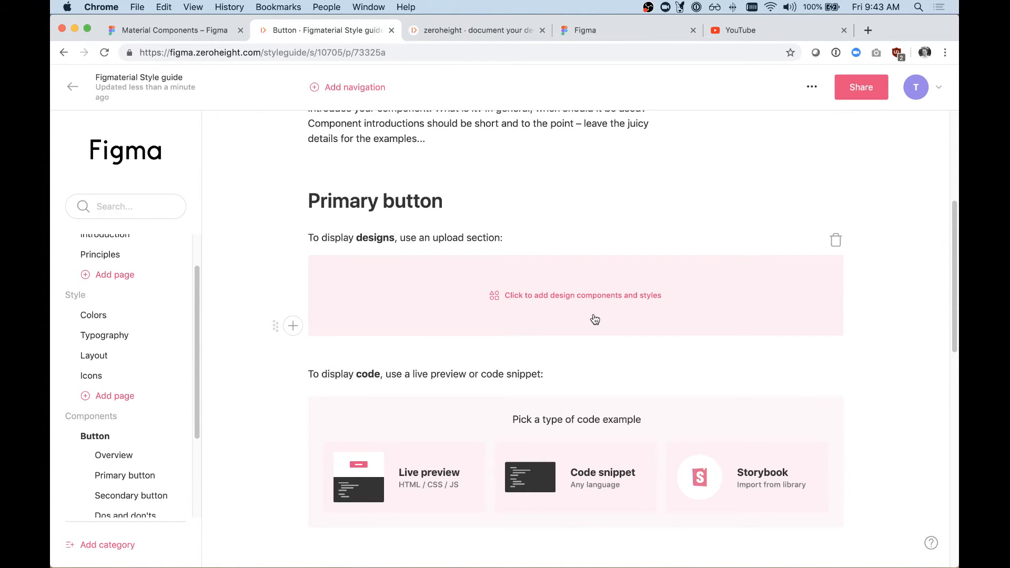
scroll(596, 316, "down", 1)
left_click(573, 258)
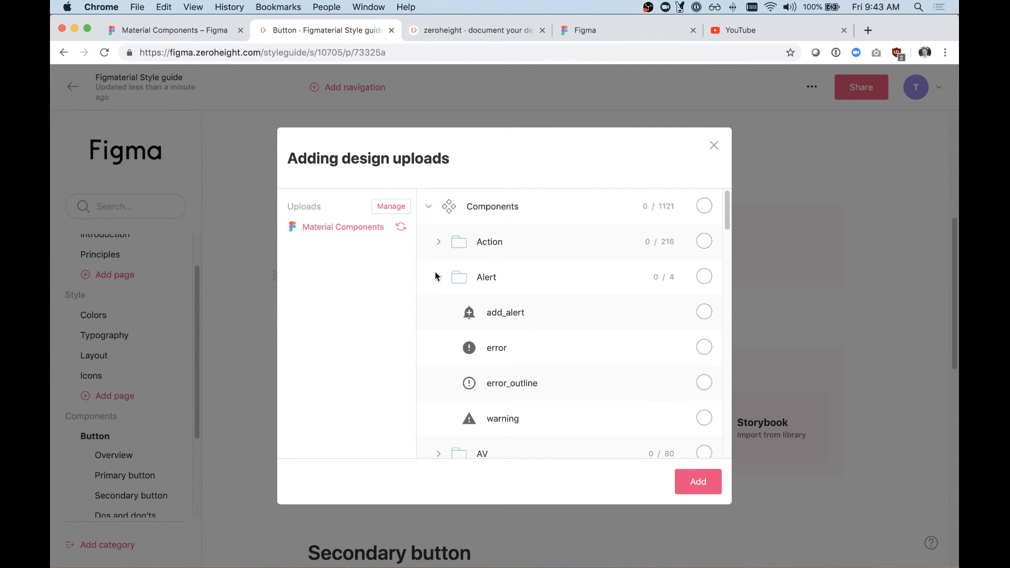
Step: Collapse the Alert folder, then find the Buttons folder among the uploaded components and expand it
left_click(438, 277)
scroll(496, 254, "down", 6)
scroll(495, 255, "down", 12)
scroll(496, 255, "down", 8)
scroll(495, 255, "up", 3)
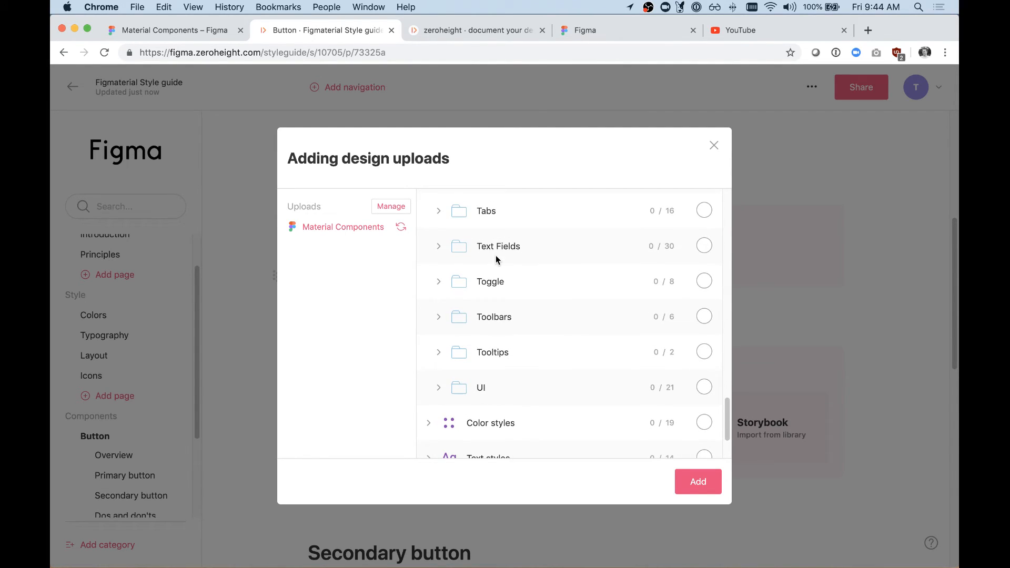
left_click(433, 388)
left_click(434, 390)
scroll(443, 397, "up", 12)
scroll(443, 397, "up", 8)
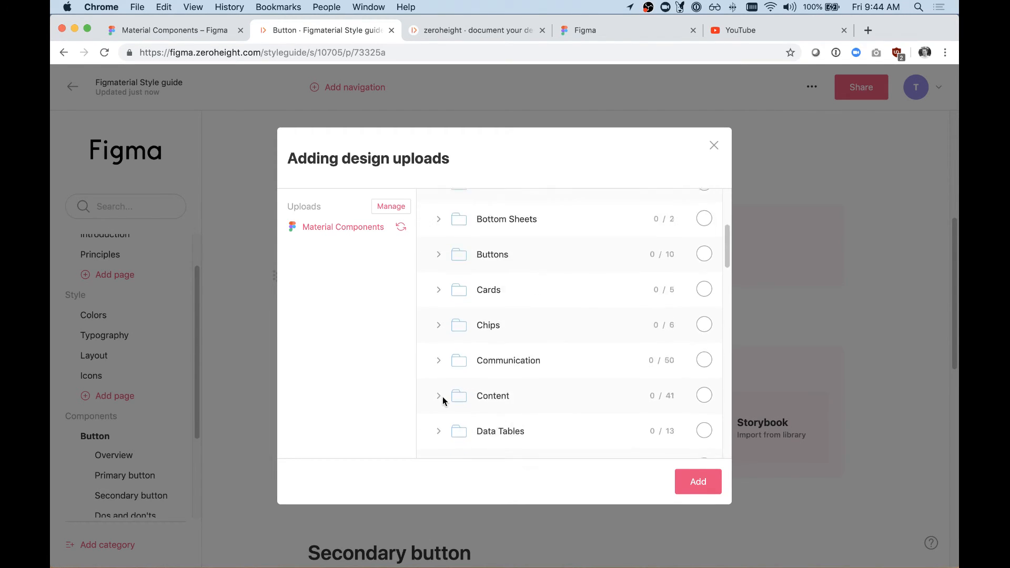
scroll(443, 397, "down", 3)
scroll(444, 397, "down", 2)
scroll(442, 389, "up", 3)
left_click(437, 335)
scroll(526, 337, "down", 3)
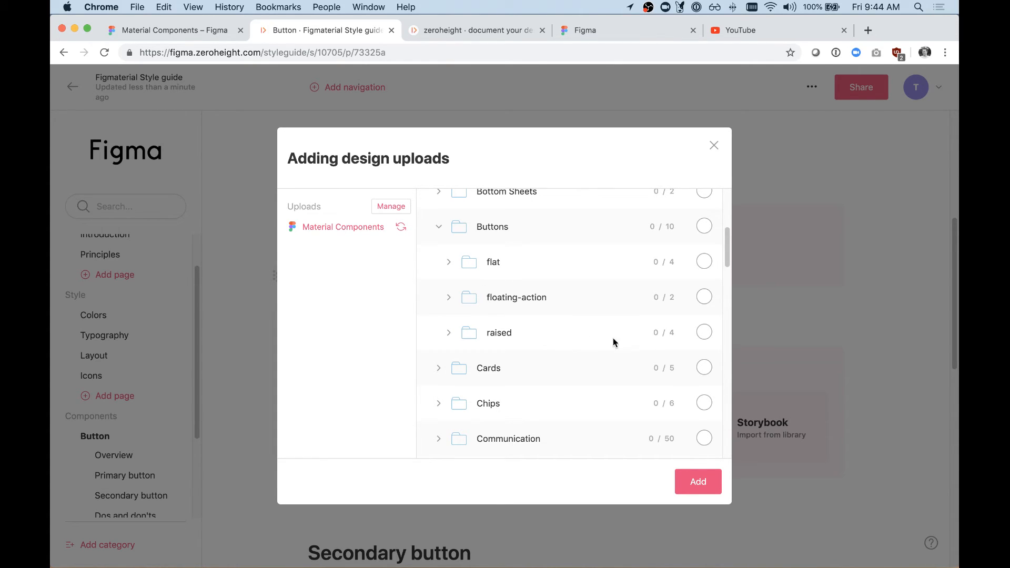
Step: Add all components of the raised subfolder to the Primary button upload section
left_click(451, 336)
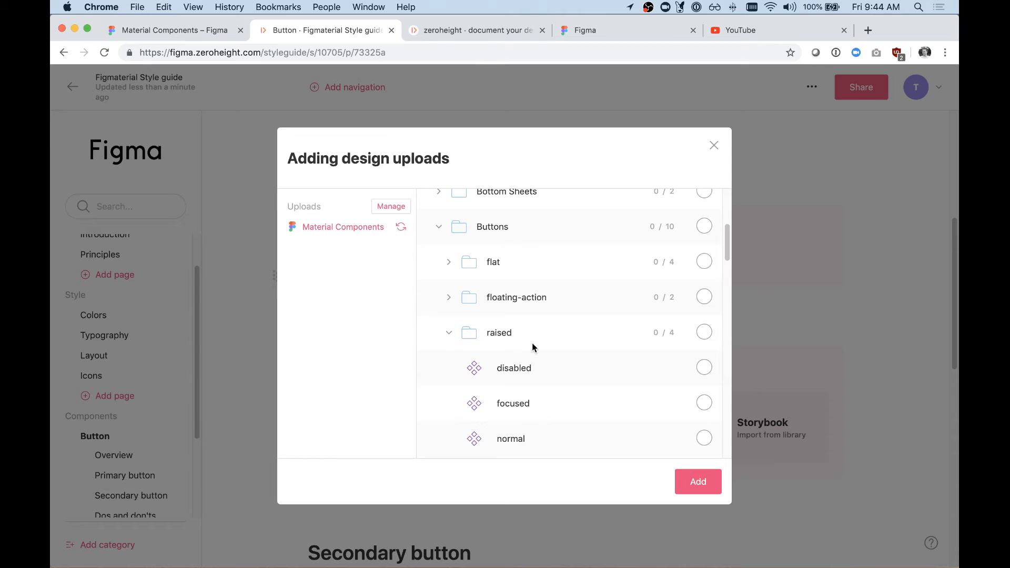
scroll(532, 343, "down", 4)
scroll(631, 246, "up", 1)
left_click(704, 245)
left_click(699, 478)
scroll(535, 288, "down", 3)
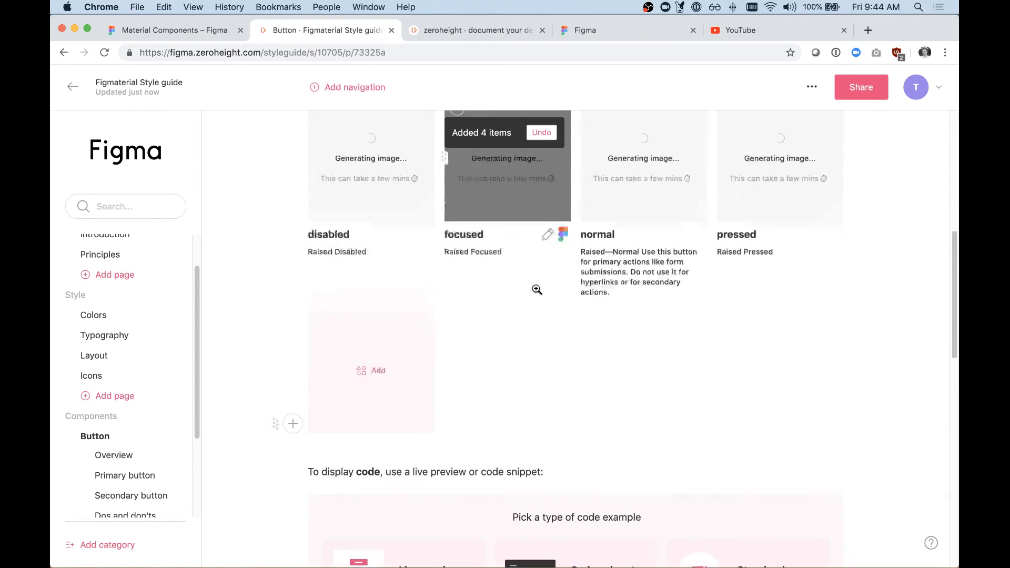
Step: Move the normal component to the first place in the Primary button designs
scroll(516, 291, "up", 3)
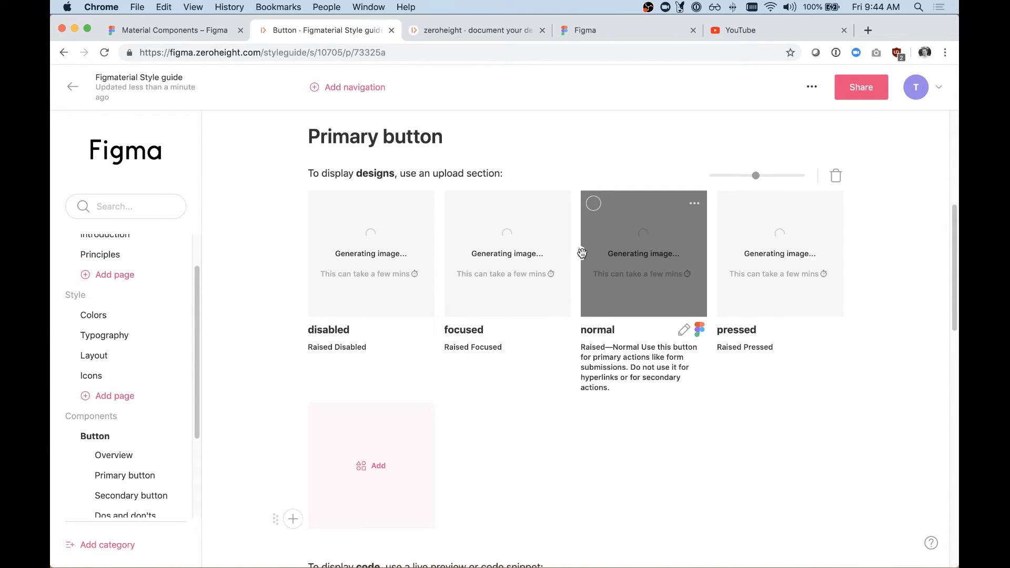
left_click_drag(582, 254, 309, 248)
mouse_move(756, 176)
left_mouse_down()
mouse_move(745, 174)
mouse_move(755, 177)
left_mouse_up()
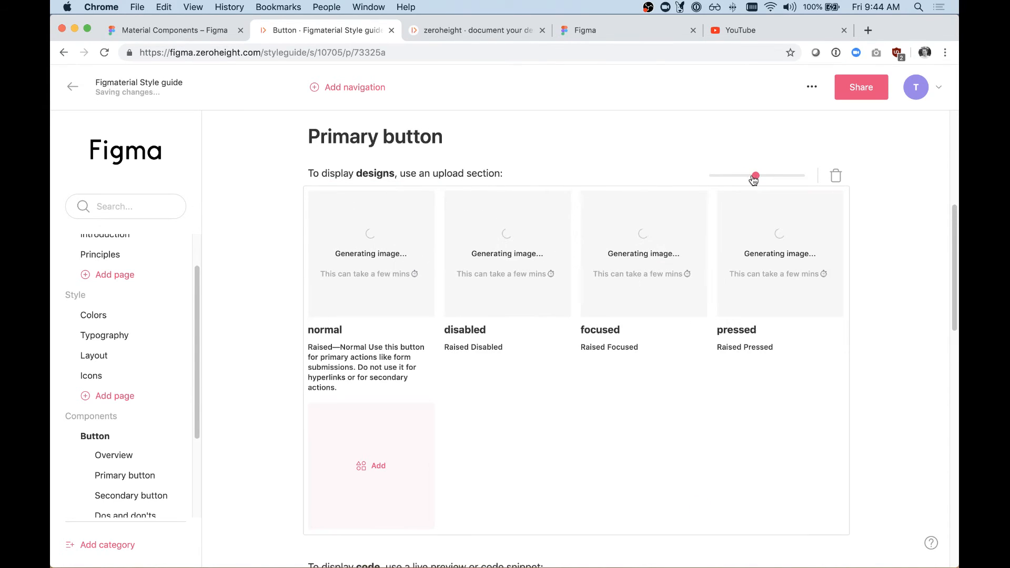
Step: Check the generated icons on the Icons page's Action tab and inspect the specs of the perm_media icon
scroll(103, 351, "down", 2)
left_click(94, 339)
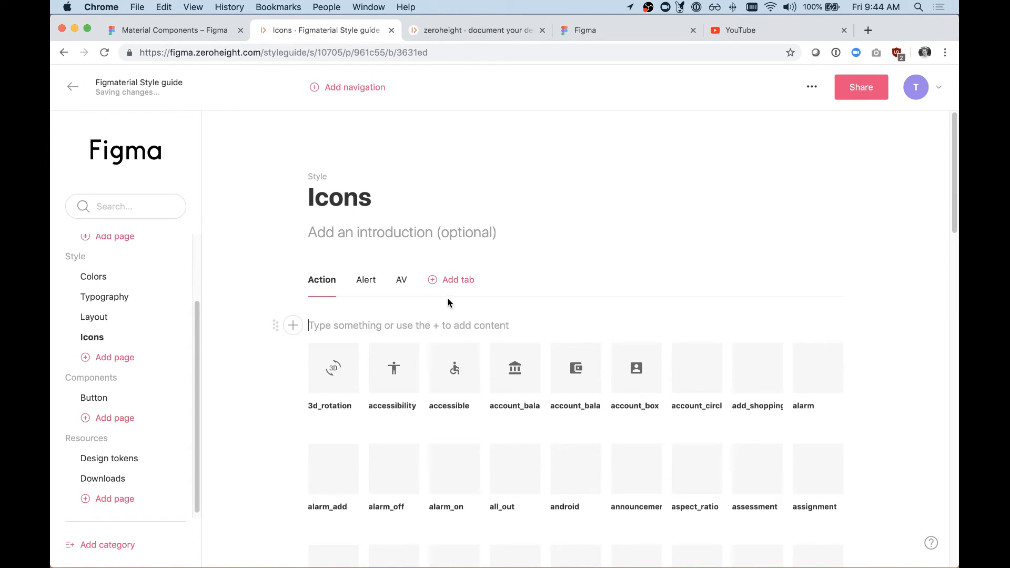
scroll(448, 303, "down", 3)
scroll(448, 302, "down", 15)
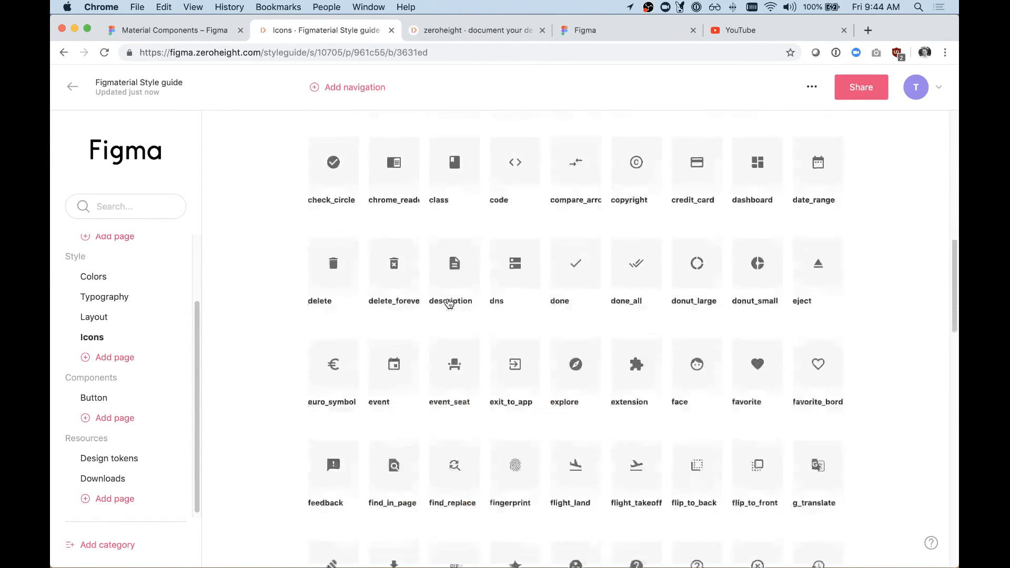
scroll(449, 304, "down", 11)
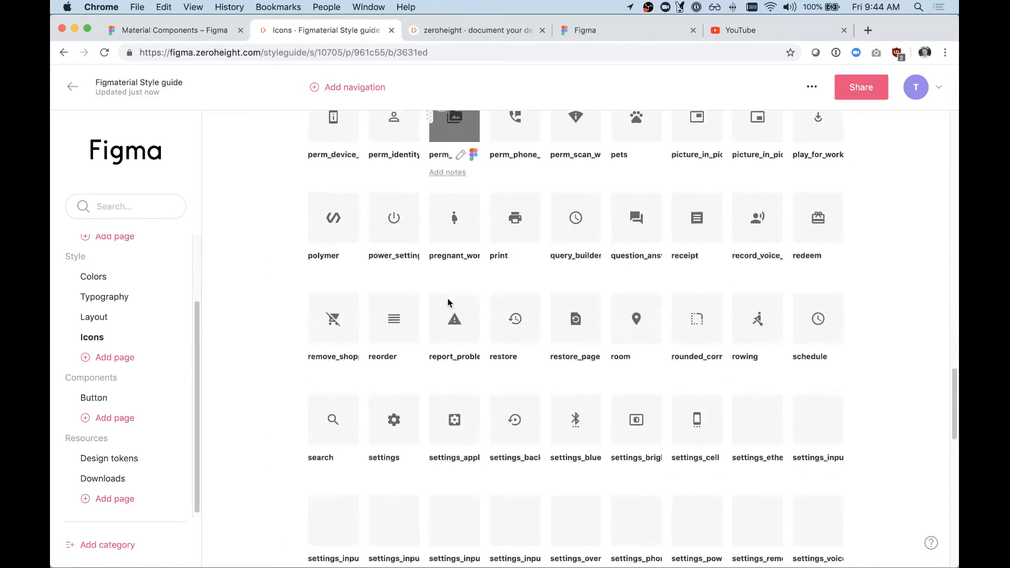
scroll(449, 303, "up", 2)
left_click(462, 237)
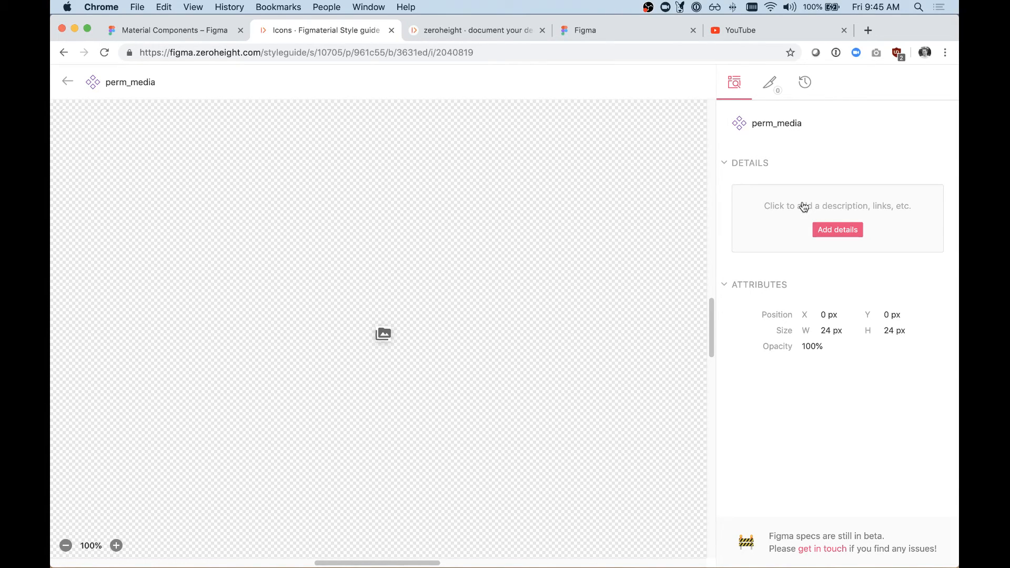
left_click(68, 83)
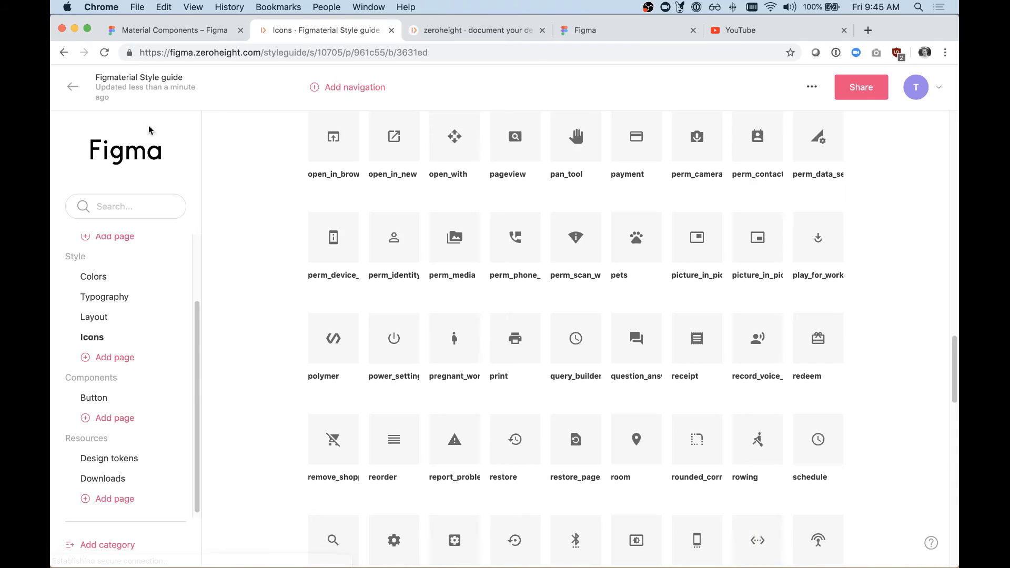
Step: Return to the Button page and move the disabled component to the last place in the Primary button designs
left_click(99, 398)
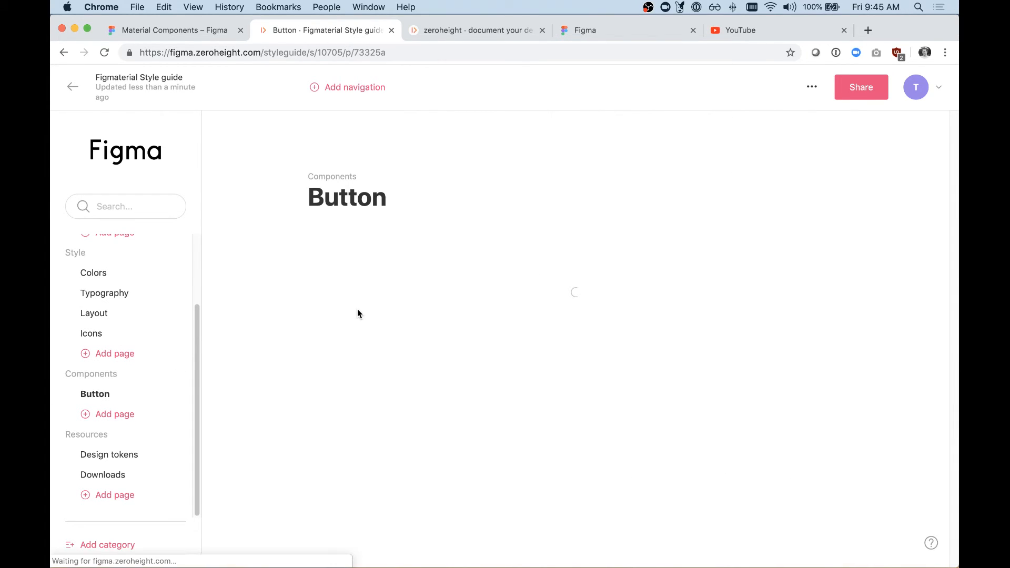
scroll(400, 393, "down", 2)
scroll(400, 394, "down", 4)
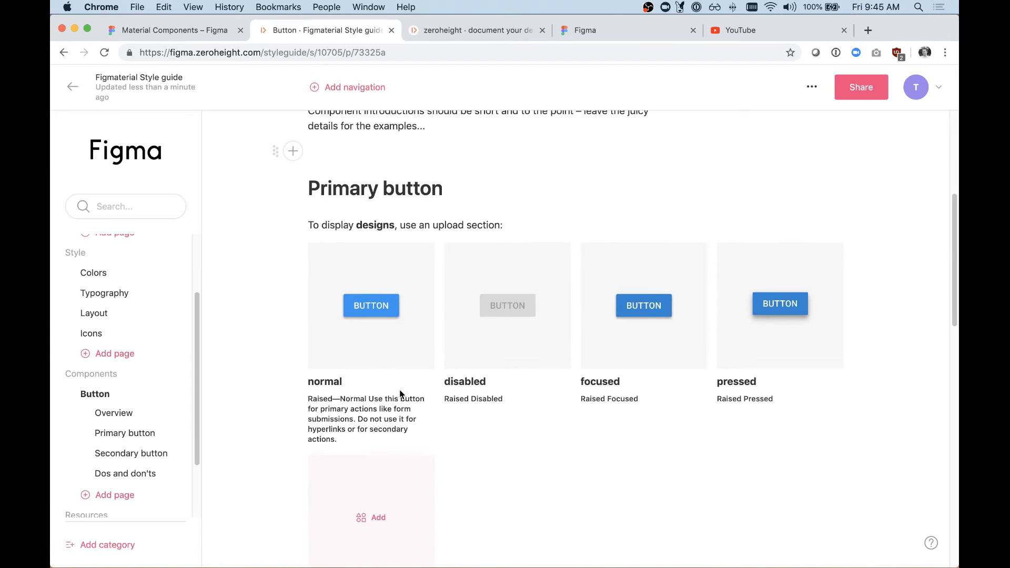
left_click_drag(445, 305, 741, 300)
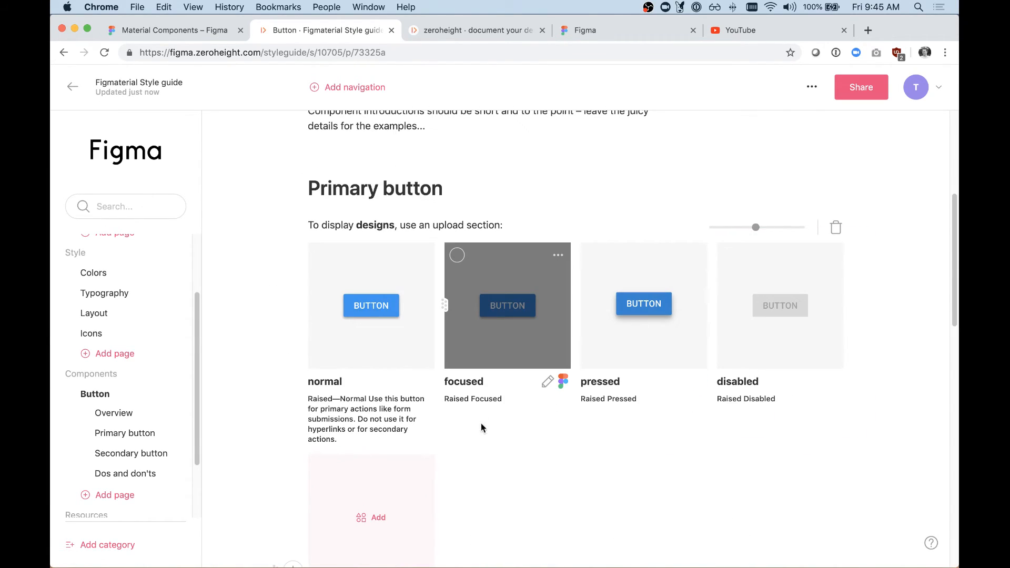
Step: Choose a code snippet as the code example type for the Primary button section
scroll(520, 419, "down", 4)
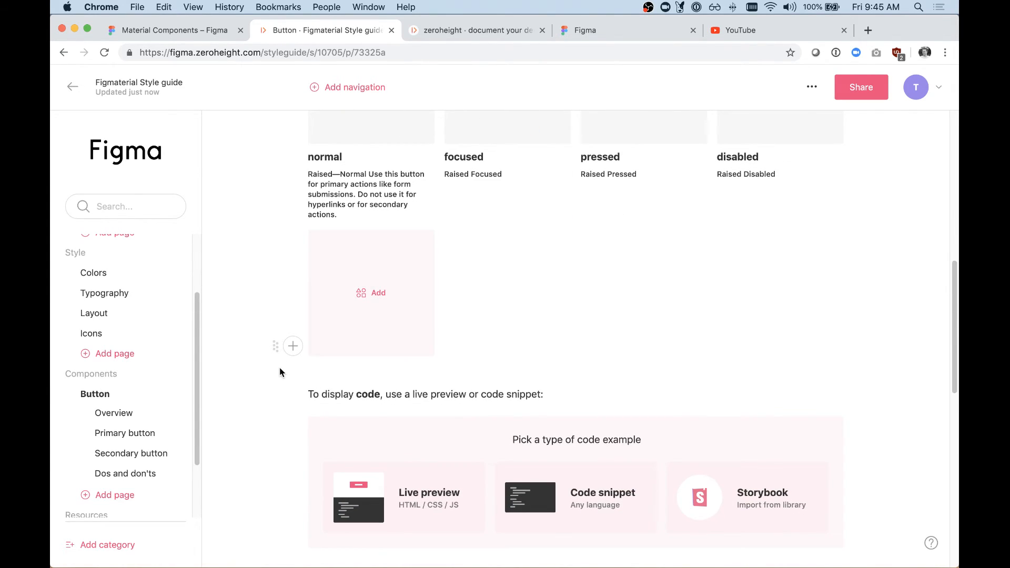
scroll(429, 357, "down", 2)
scroll(409, 307, "up", 1)
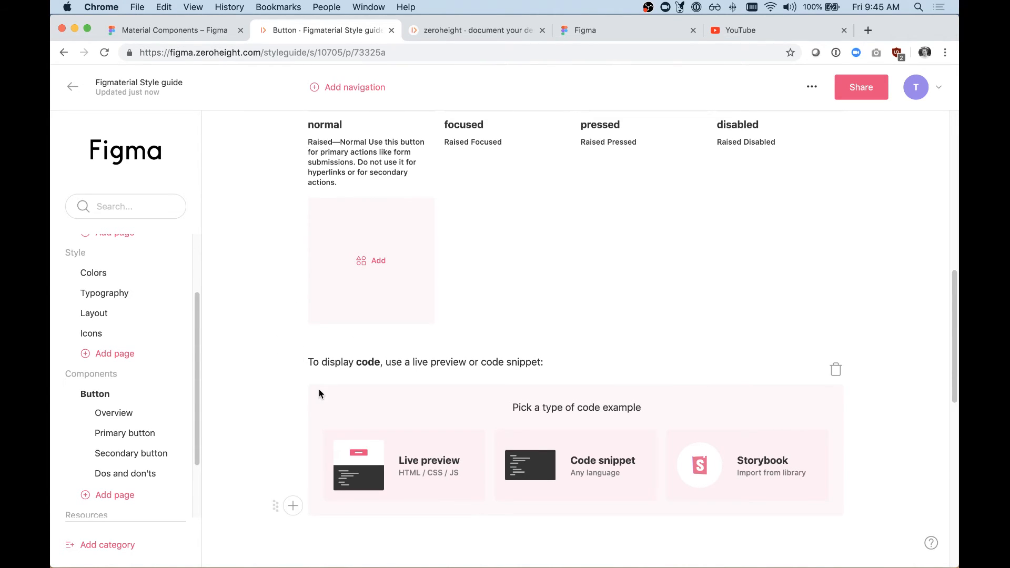
scroll(319, 390, "down", 2)
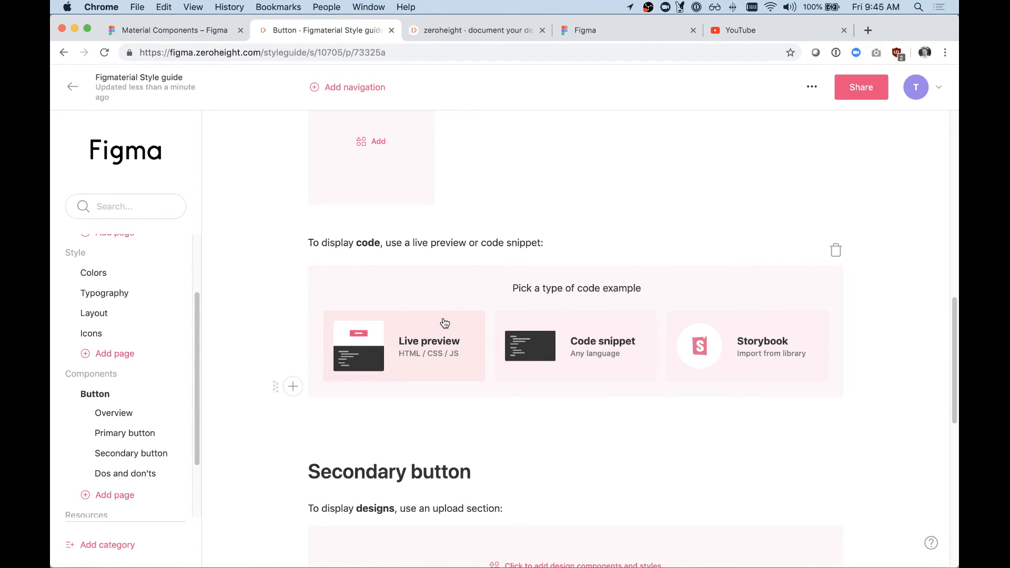
left_click(591, 354)
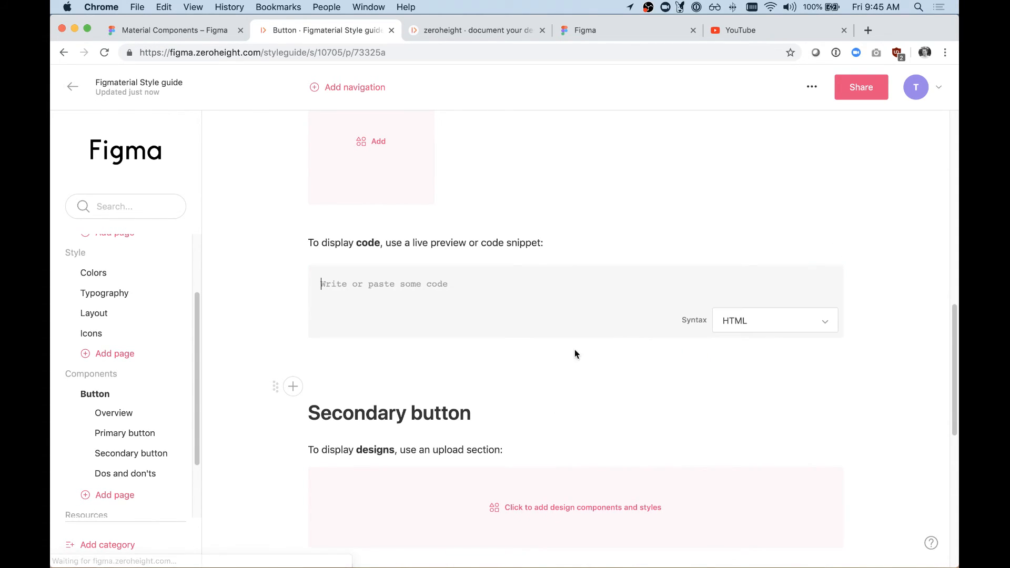
Step: Set the syntax of the Primary button's code snippet to JSX (React)
left_click(763, 321)
scroll(789, 368, "down", 3)
scroll(790, 363, "down", 5)
scroll(789, 363, "up", 2)
scroll(807, 388, "down", 1)
left_click(769, 408)
Step: Write <Button raised>Label<Button> in the Primary button's code snippet and review it alongside the button designs
left_click(415, 285)
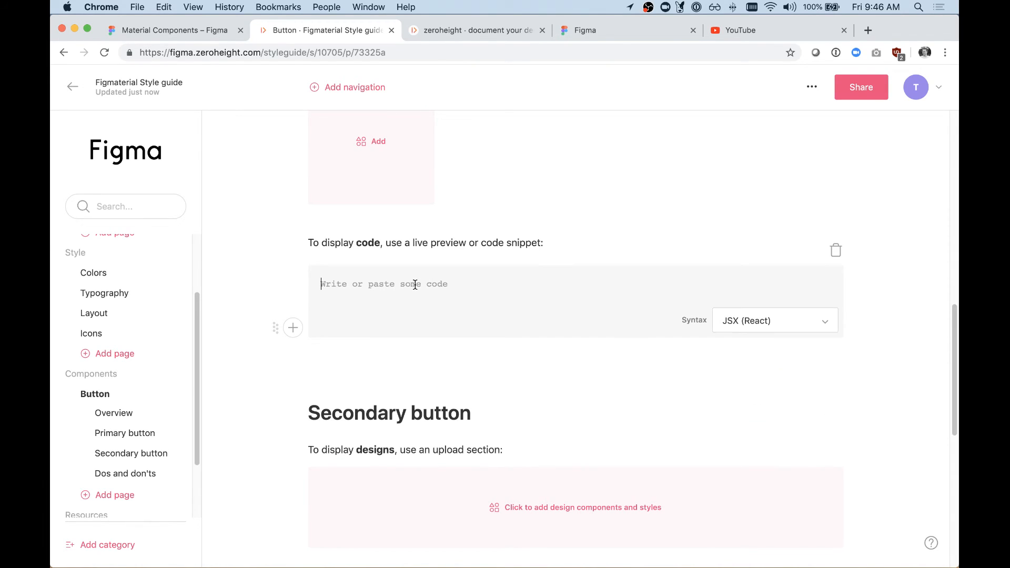
type("<Button raised>Label<Button>")
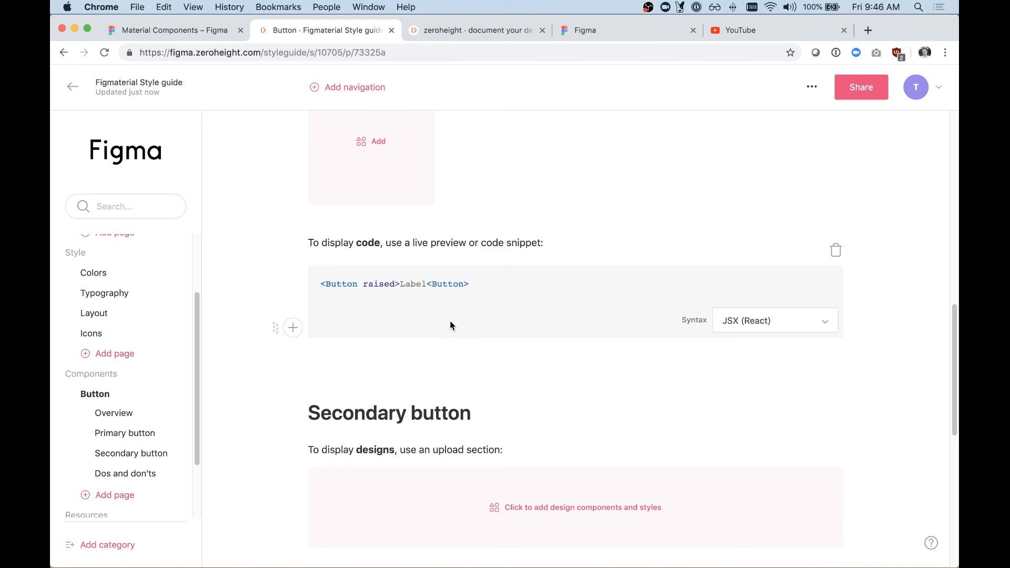
scroll(450, 322, "up", 3)
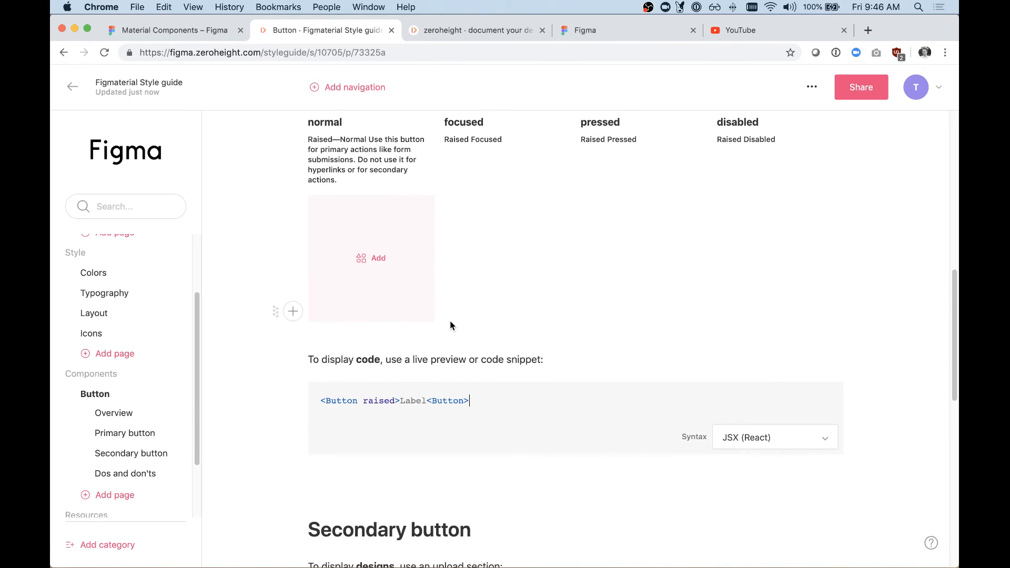
scroll(450, 321, "up", 4)
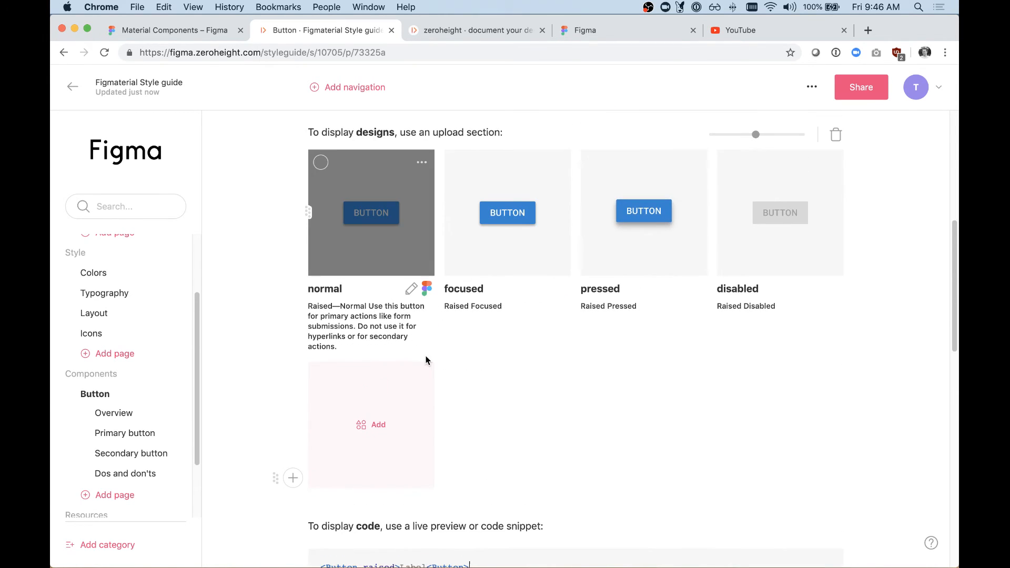
scroll(426, 357, "down", 2)
scroll(525, 213, "down", 3)
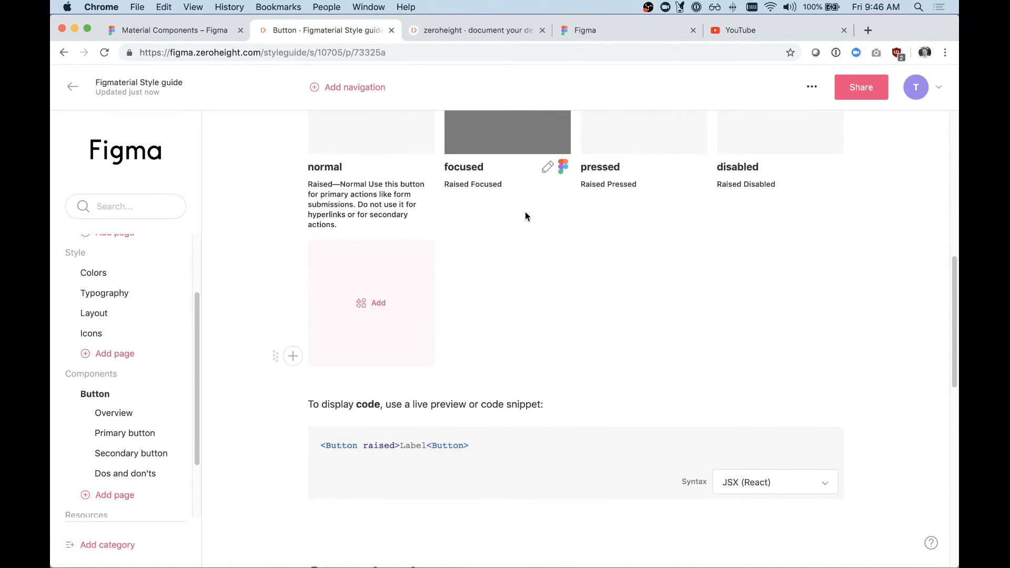
scroll(244, 320, "down", 2)
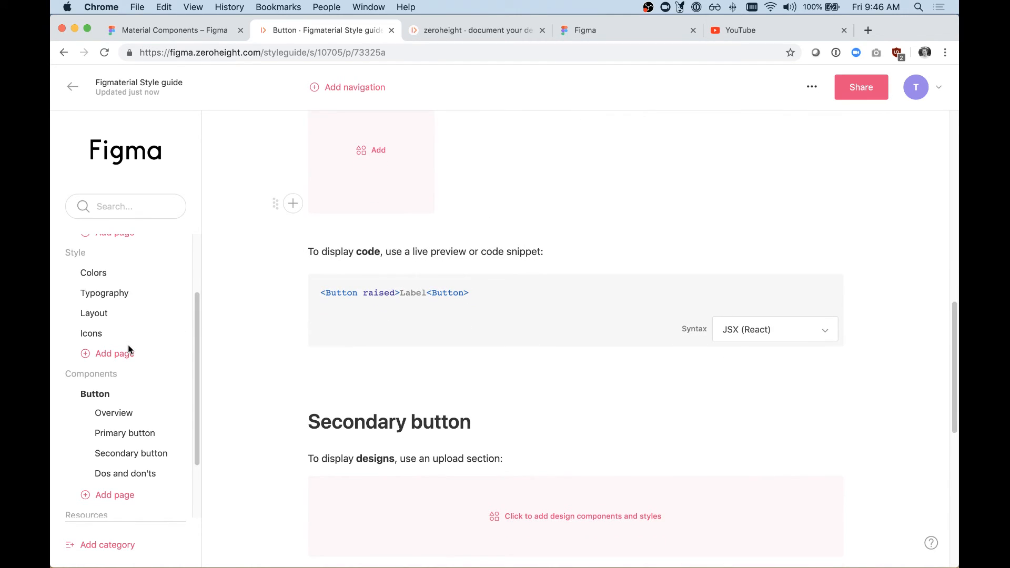
Step: Open the Design tokens page under Resources and examine the introduction's token diagram
scroll(127, 345, "down", 2)
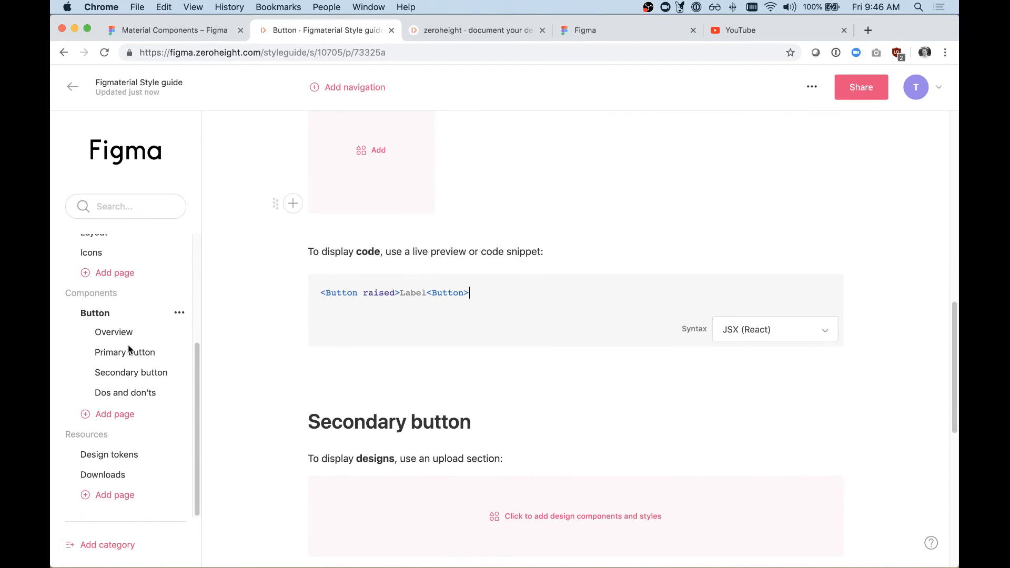
left_click(105, 459)
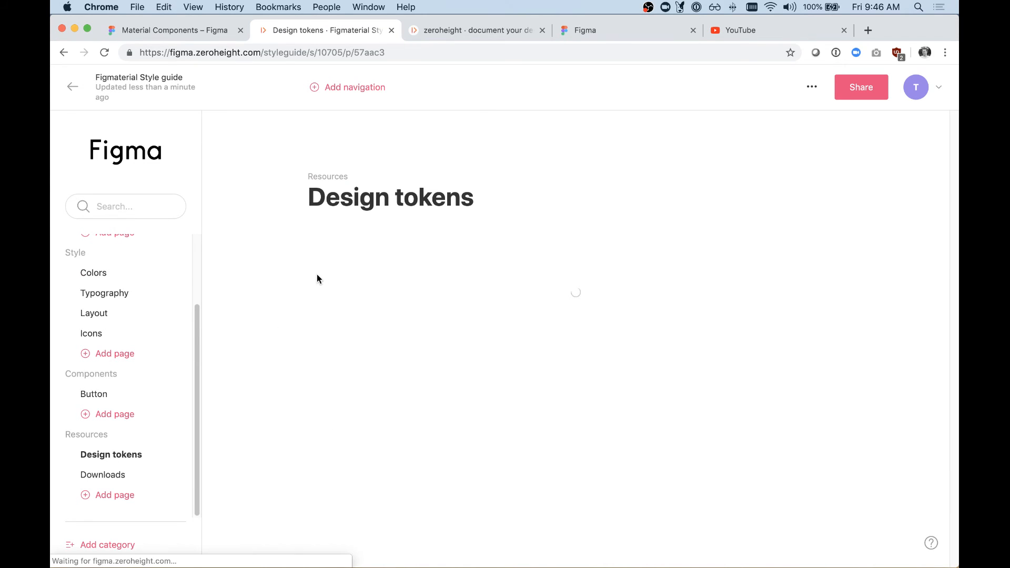
scroll(317, 278, "down", 10)
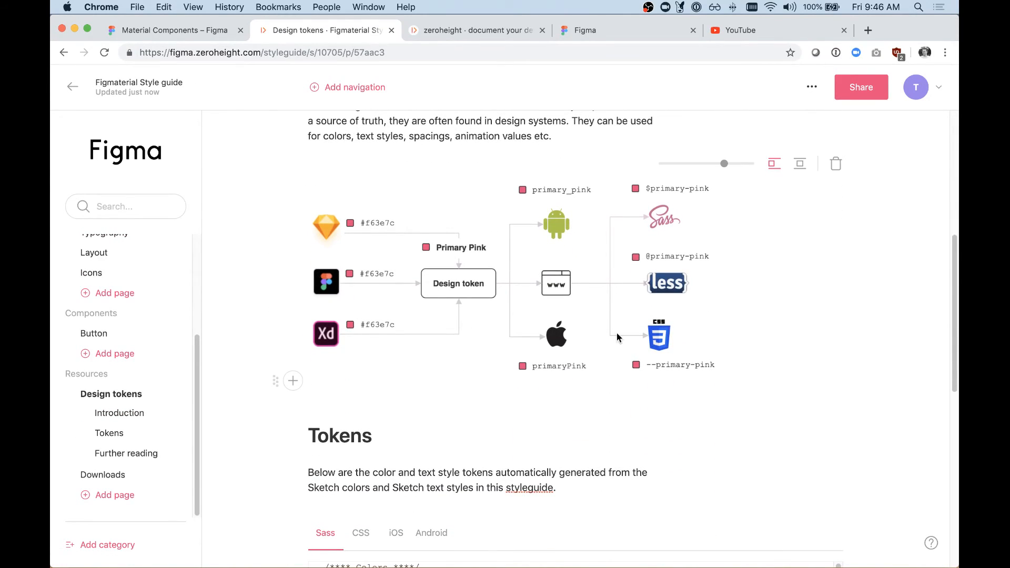
scroll(573, 403, "up", 3)
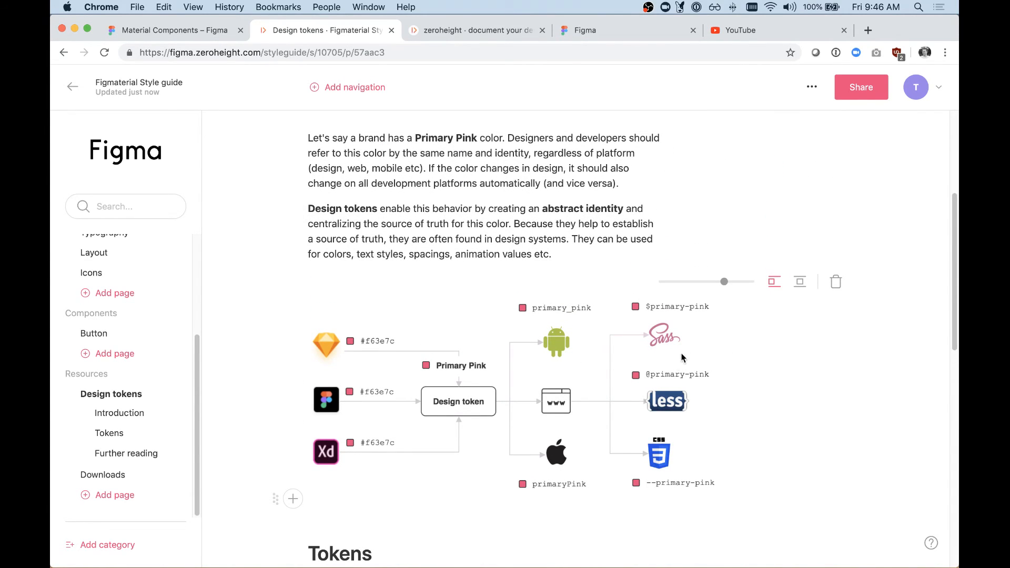
scroll(674, 363, "down", 4)
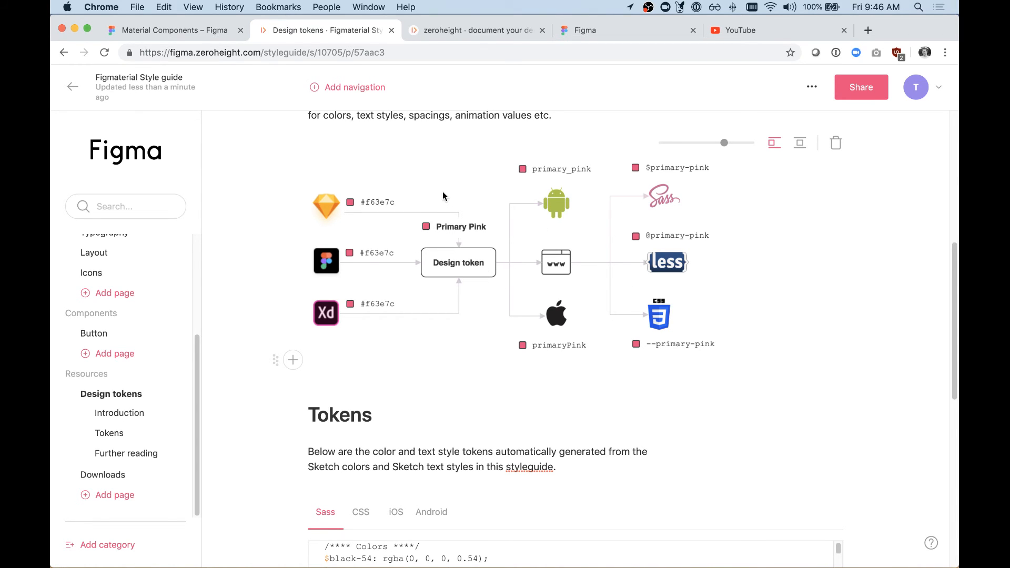
Step: Examine the generated Sass color variables in the Tokens section of the Design tokens page
scroll(443, 193, "down", 2)
scroll(443, 196, "down", 10)
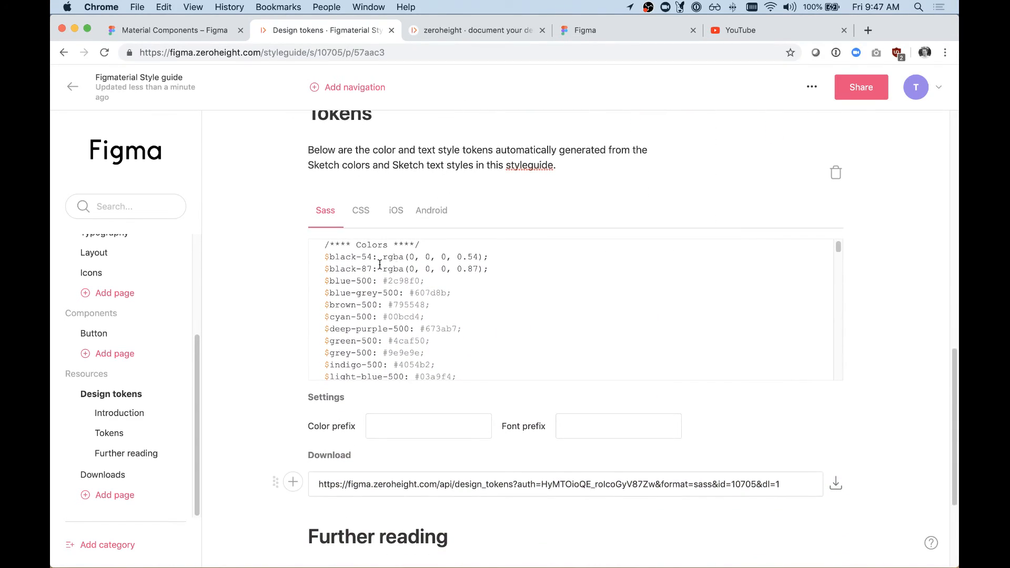
scroll(349, 268, "down", 15)
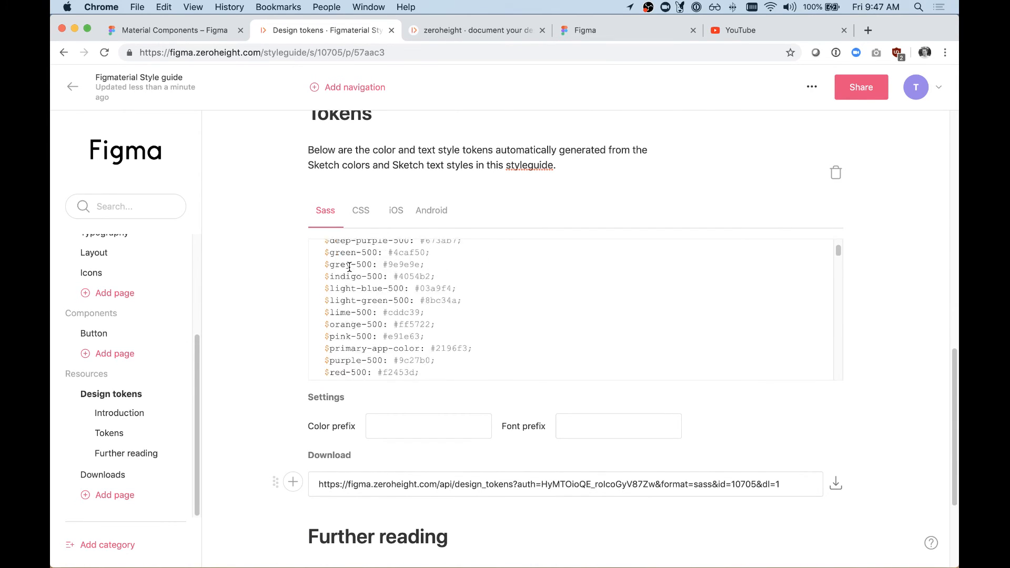
scroll(349, 268, "up", 15)
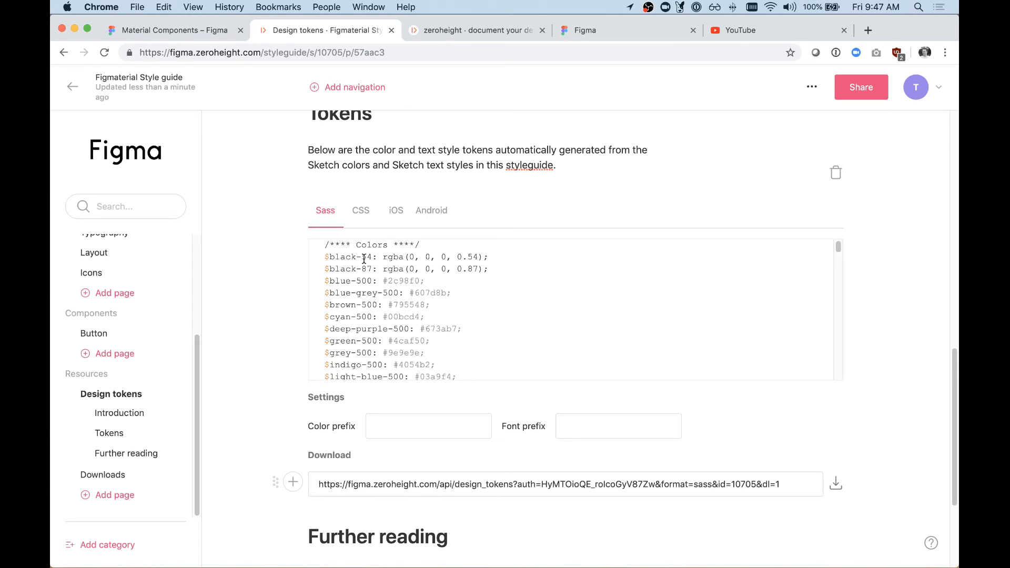
scroll(350, 266, "down", 2)
scroll(353, 272, "up", 2)
scroll(404, 278, "down", 10)
scroll(402, 296, "down", 3)
scroll(390, 299, "up", 8)
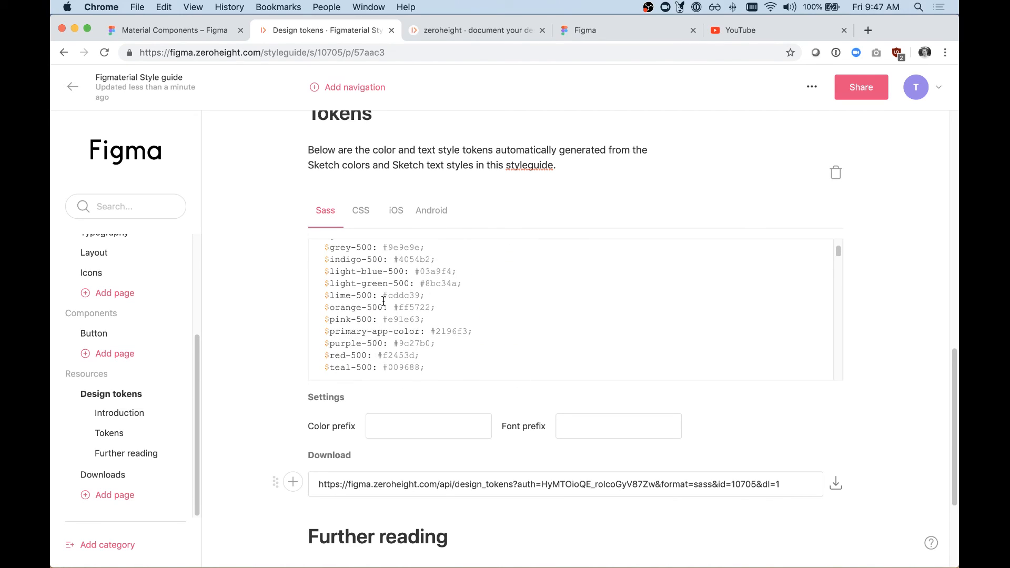
Step: Inspect the Sass text style tokens, highlighting the font properties and name of the body-1-desktop mixin
scroll(384, 301, "down", 8)
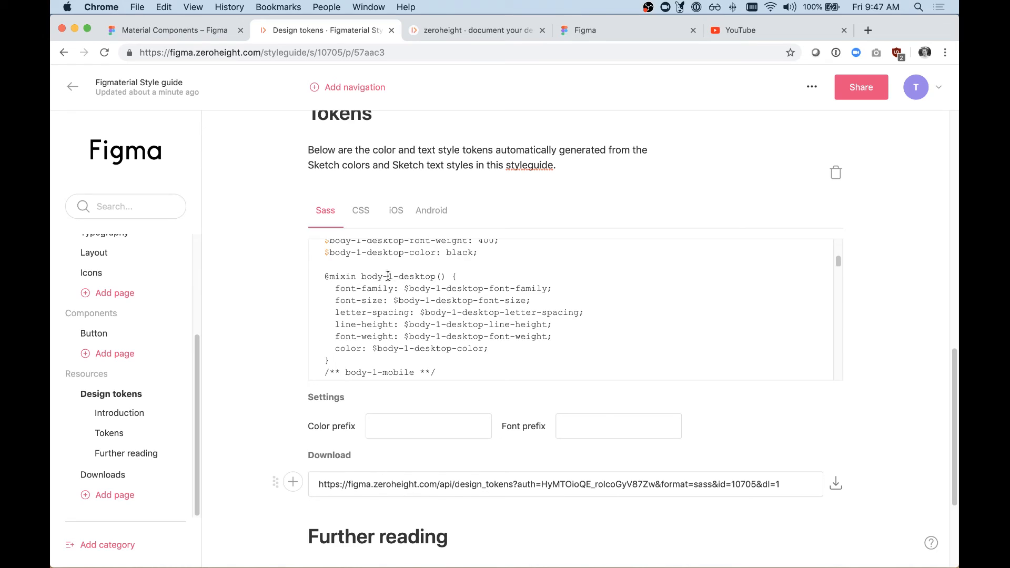
left_click_drag(405, 289, 537, 290)
left_click_drag(398, 302, 511, 312)
left_click_drag(420, 326, 480, 337)
left_click_drag(399, 348, 430, 348)
left_click_drag(321, 275, 440, 278)
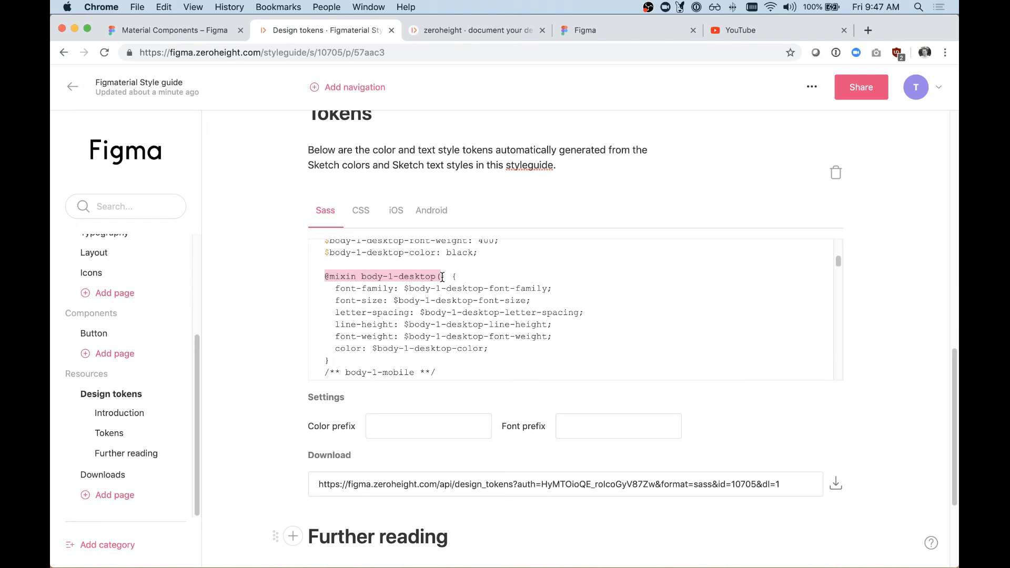
Step: View the design tokens in CSS format and in iOS format with its Swift colors and text styles
left_click(363, 219)
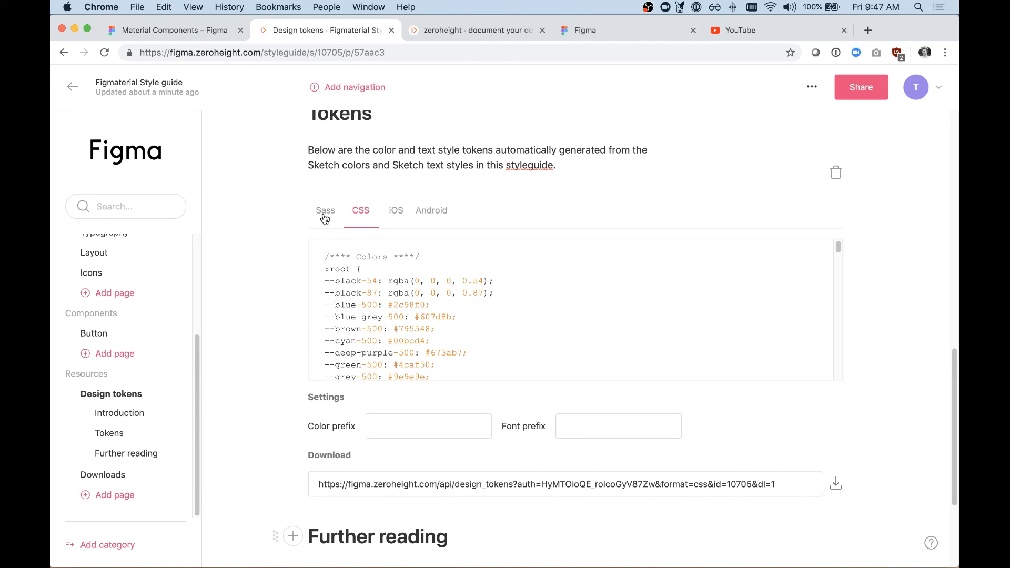
left_click(394, 217)
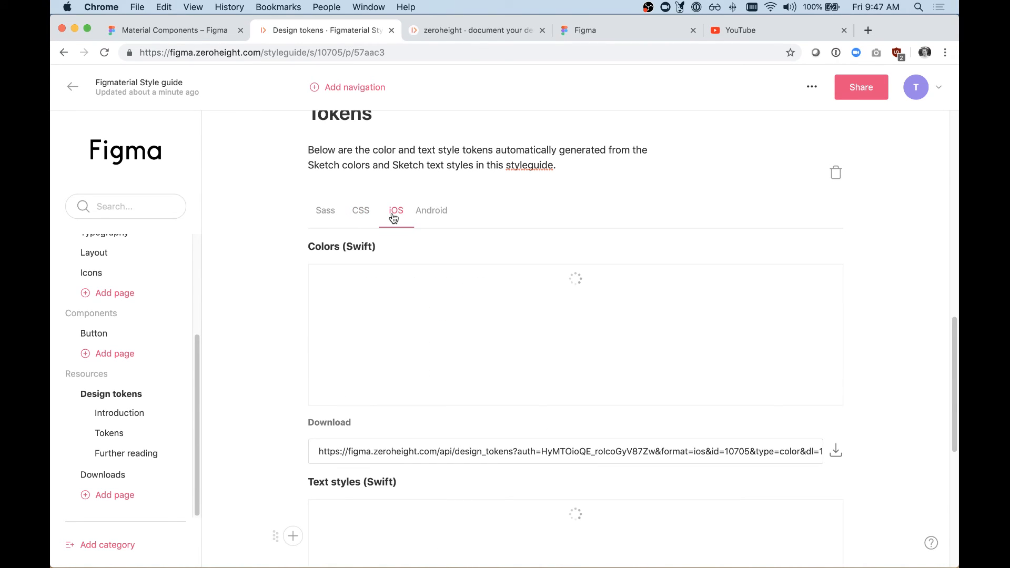
scroll(394, 232, "down", 3)
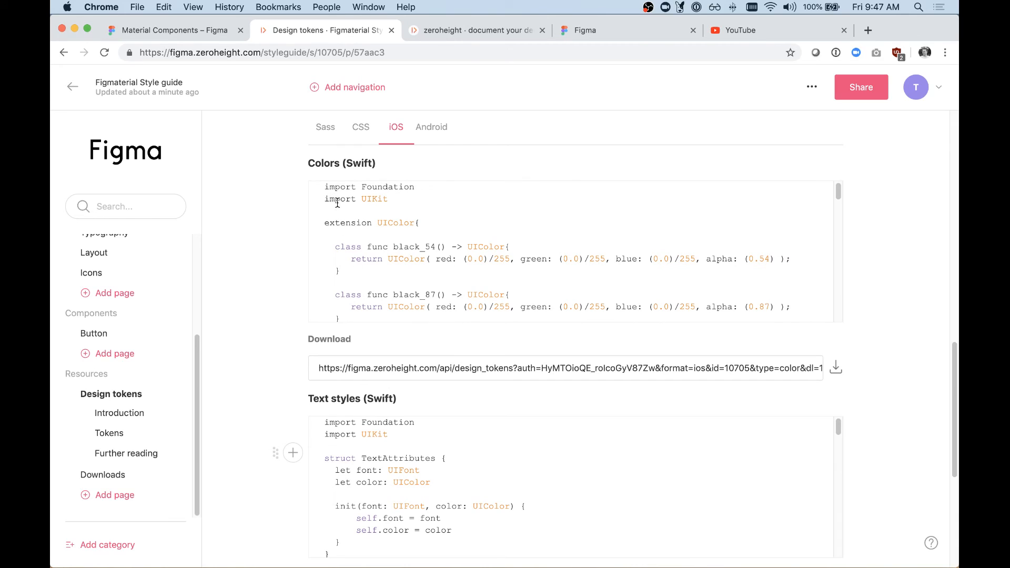
scroll(353, 228, "down", 2)
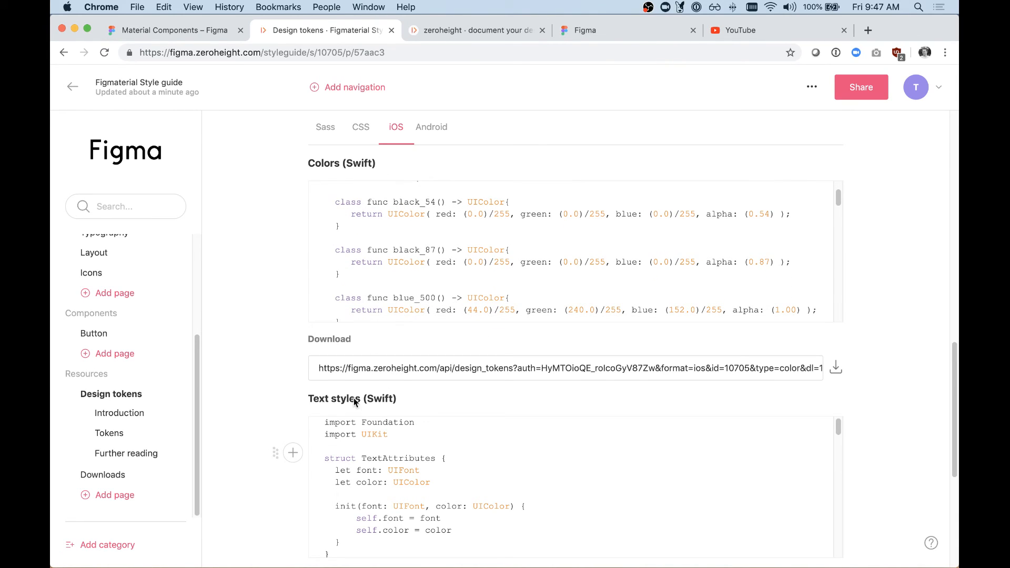
scroll(288, 359, "up", 2)
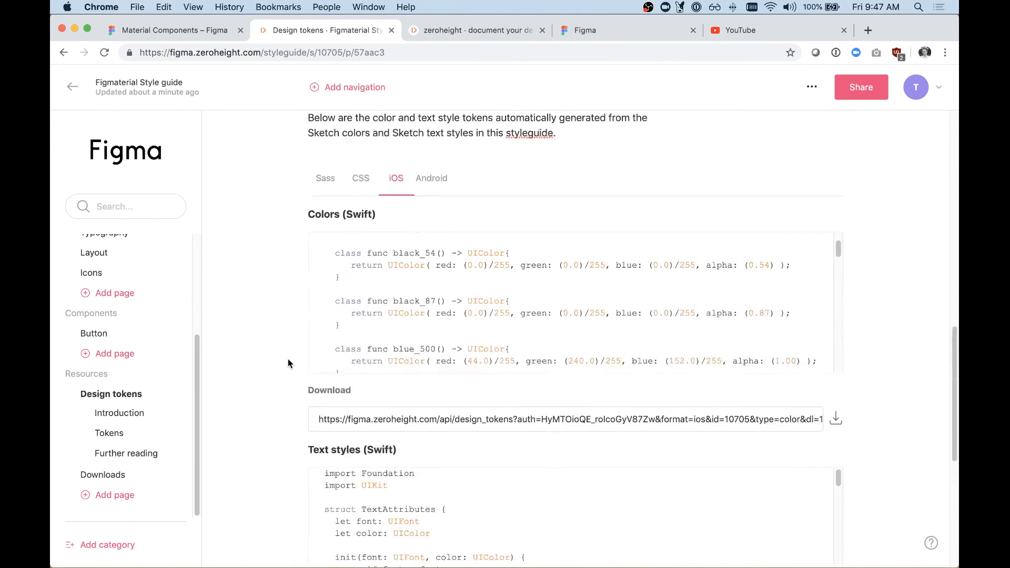
scroll(315, 337, "down", 3)
scroll(302, 358, "down", 2)
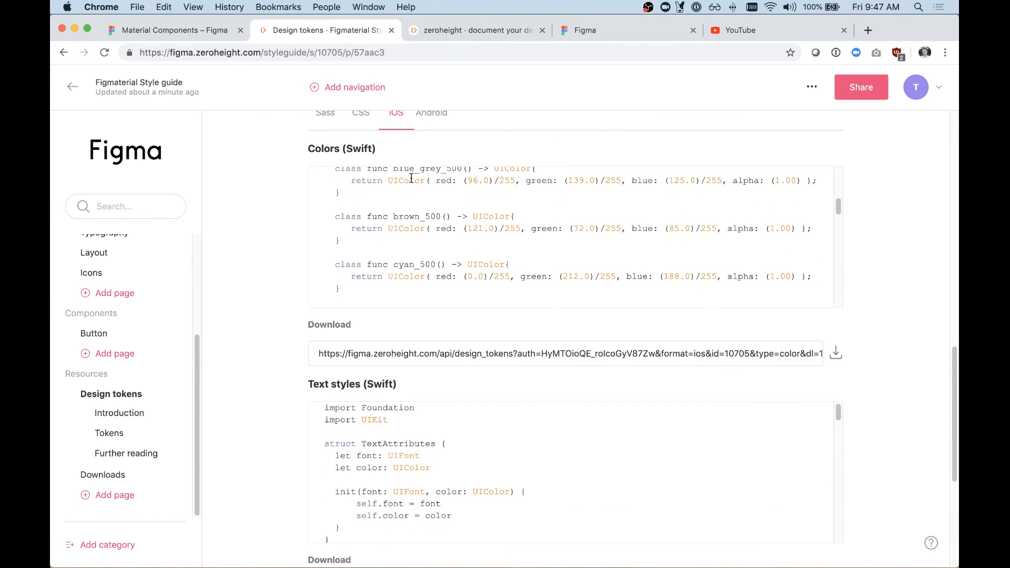
Step: View the Android design tokens, checking both the colors.xml and text_styles.xml code and the further reading links
left_click(432, 114)
scroll(440, 201, "up", 2)
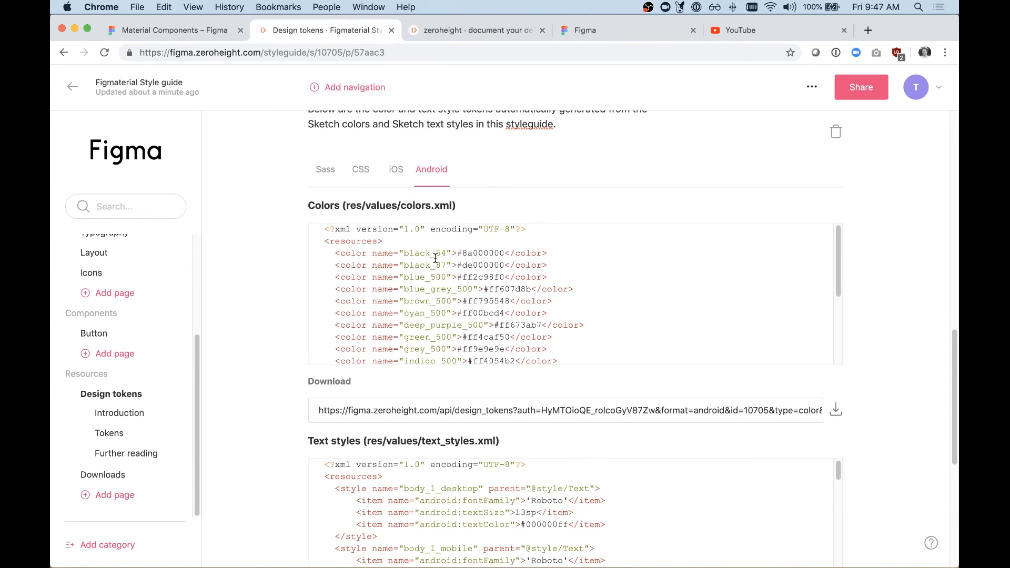
scroll(424, 257, "down", 3)
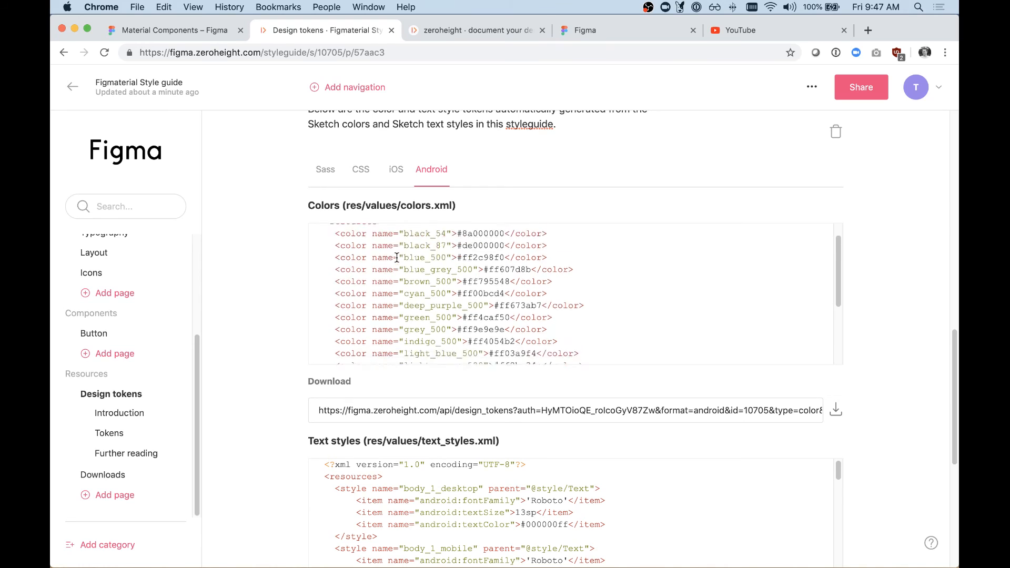
scroll(299, 284, "down", 5)
scroll(298, 288, "down", 2)
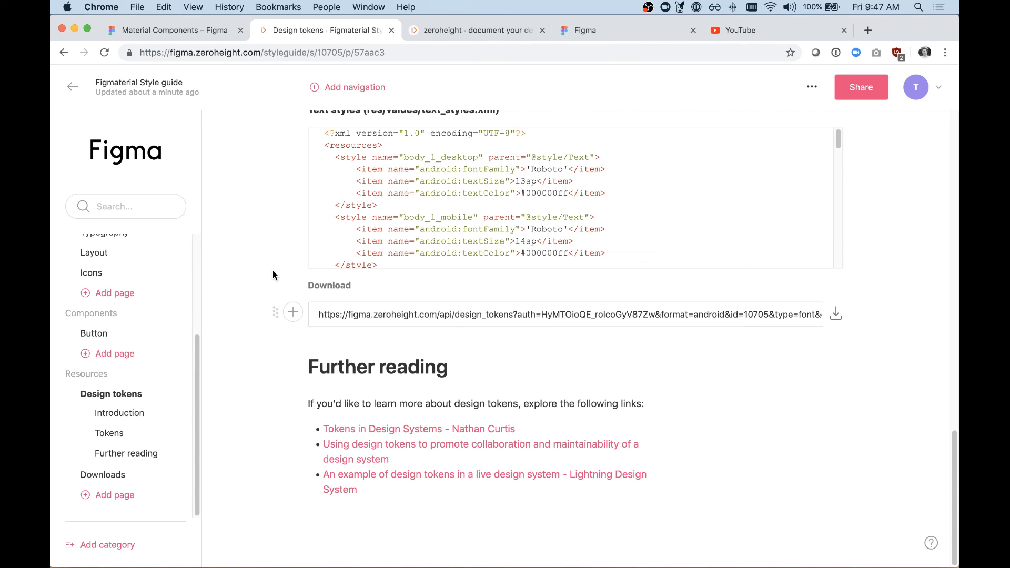
scroll(273, 271, "up", 3)
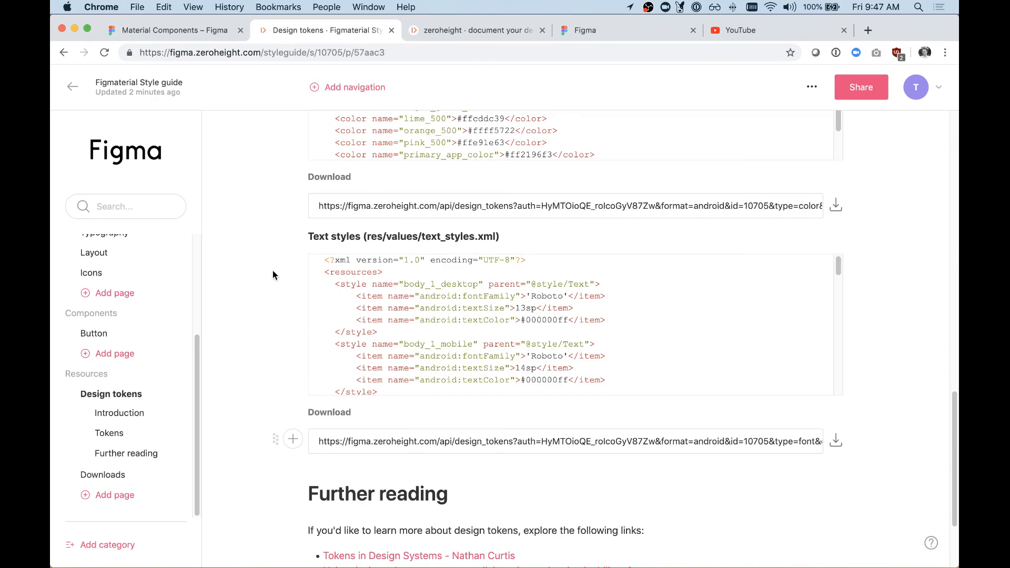
scroll(272, 270, "up", 2)
scroll(126, 348, "up", 1)
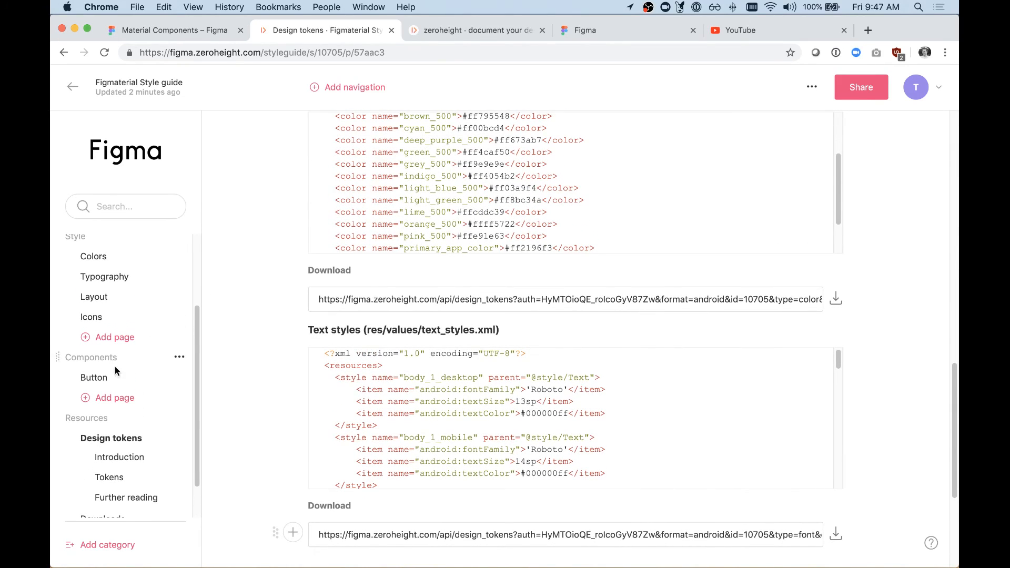
Step: Return to the Button page and inspect the specs of the normal component in the Primary button designs
left_click(95, 385)
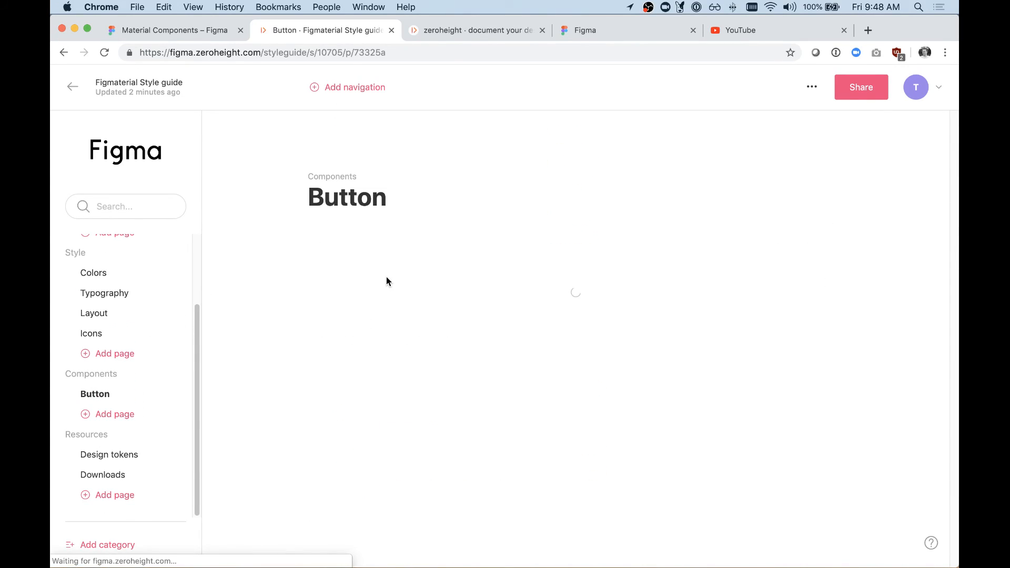
scroll(489, 274, "down", 3)
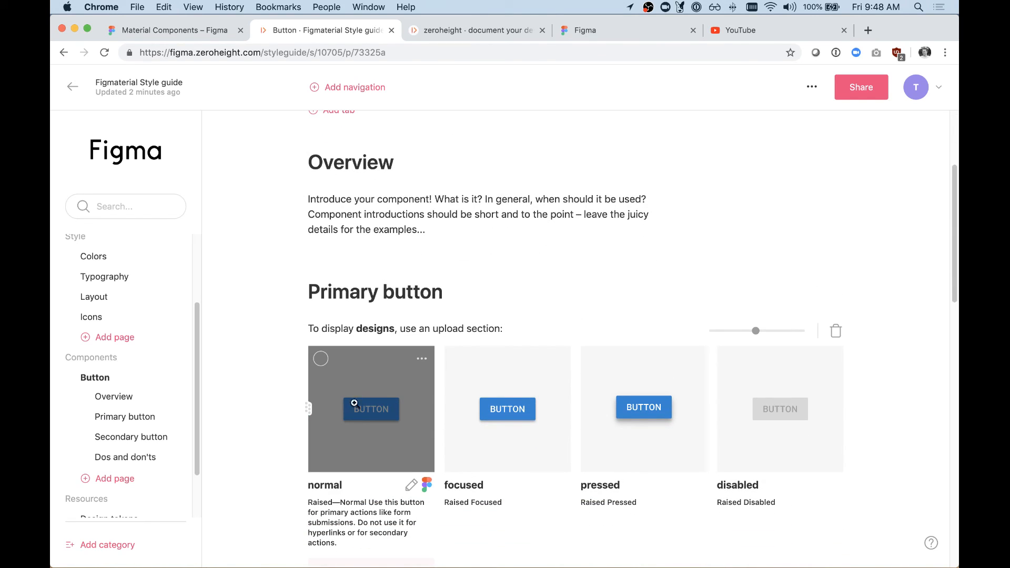
left_click(392, 411)
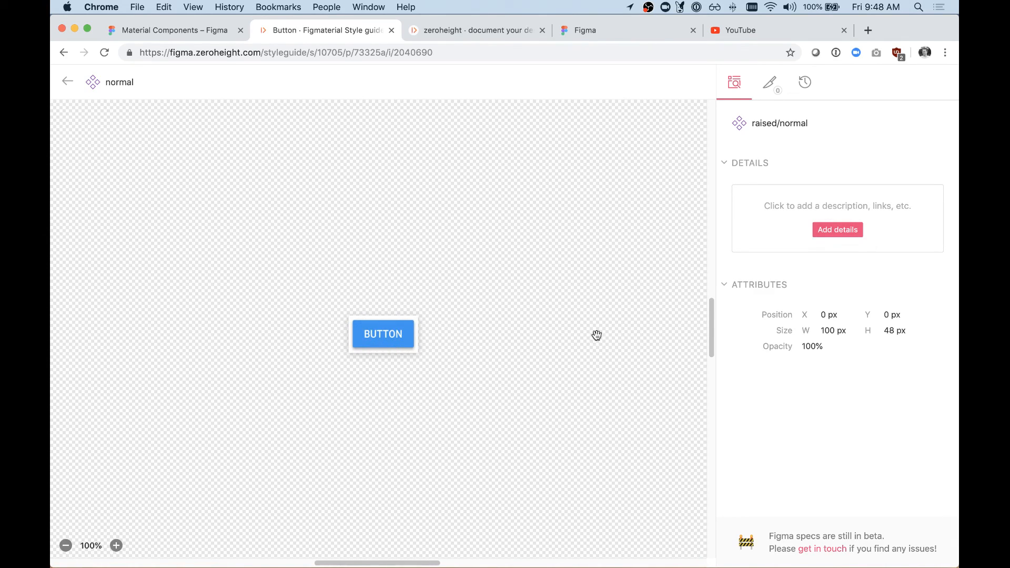
Step: Leave the normal component's specs and open a preview of the styleguide from the Button page
left_click(67, 93)
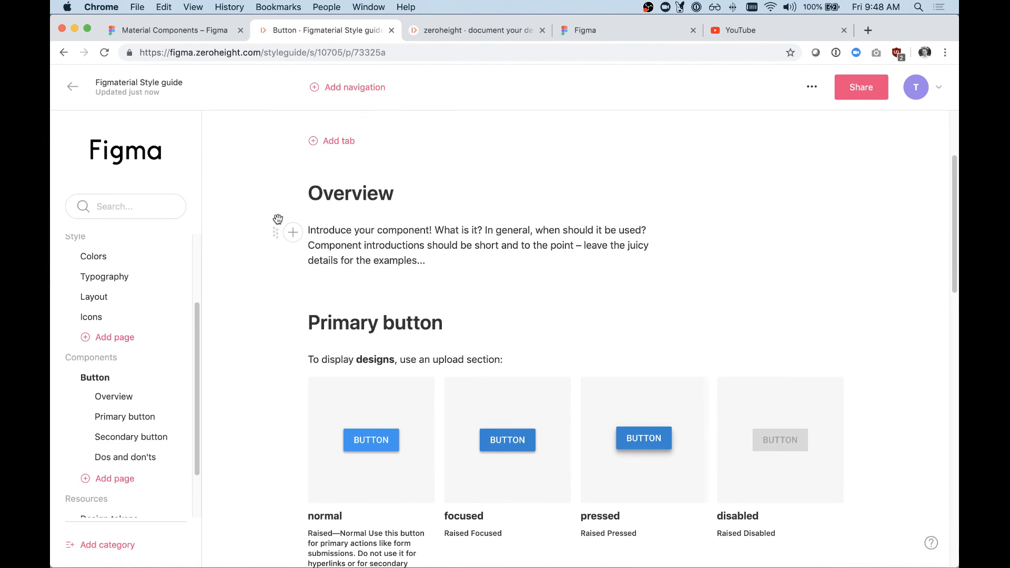
scroll(266, 231, "up", 3)
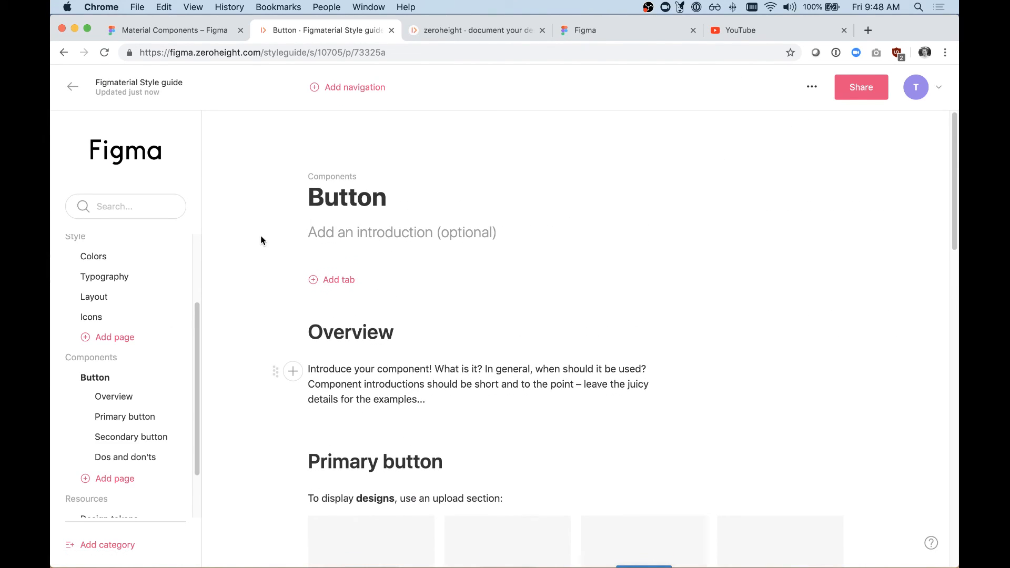
scroll(121, 315, "up", 1)
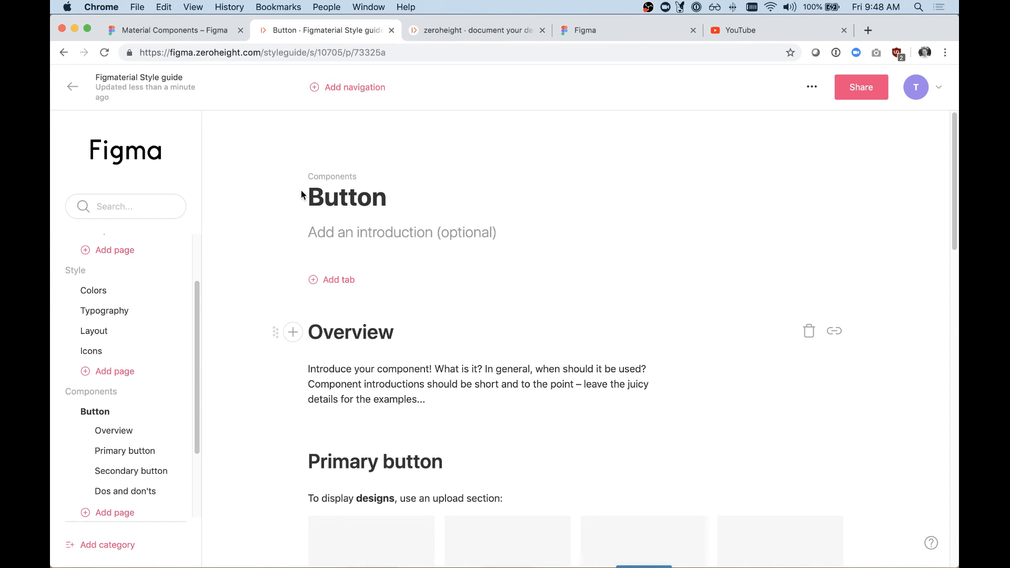
left_click(812, 87)
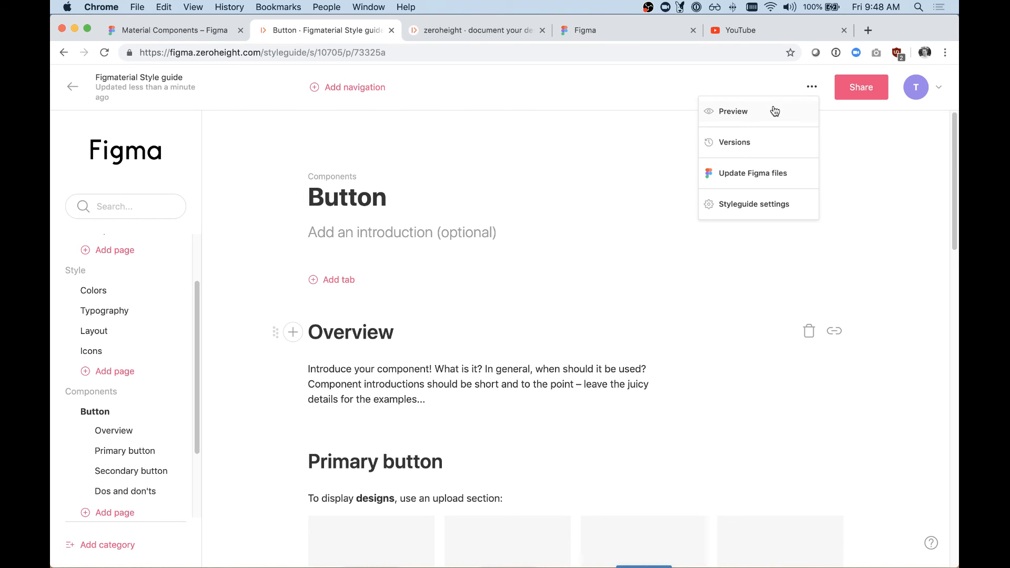
left_click(756, 108)
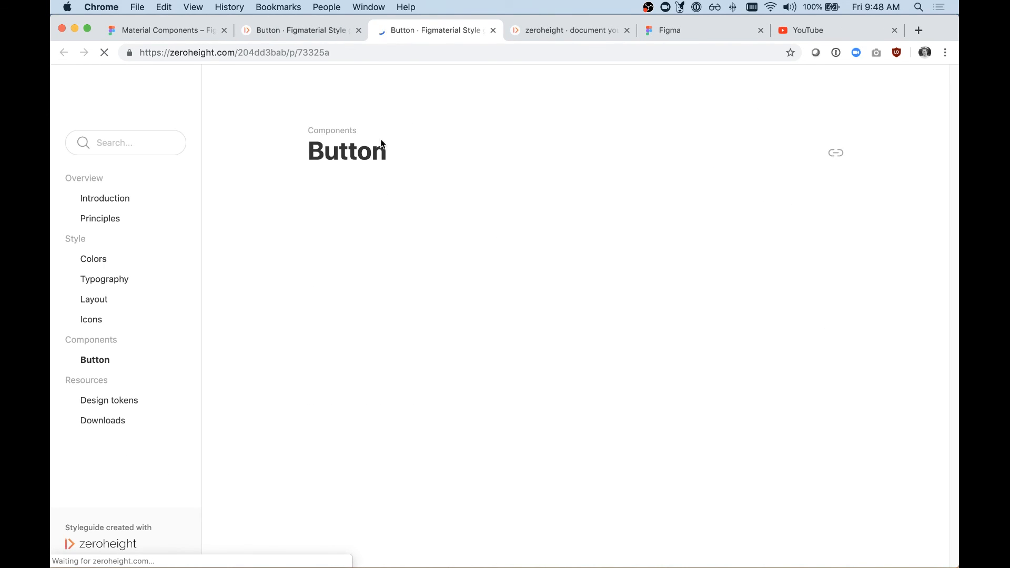
Step: Browse the previewed Button page's Overview, Primary button, Secondary button, and Dos and don'ts sections
scroll(122, 195, "down", 1)
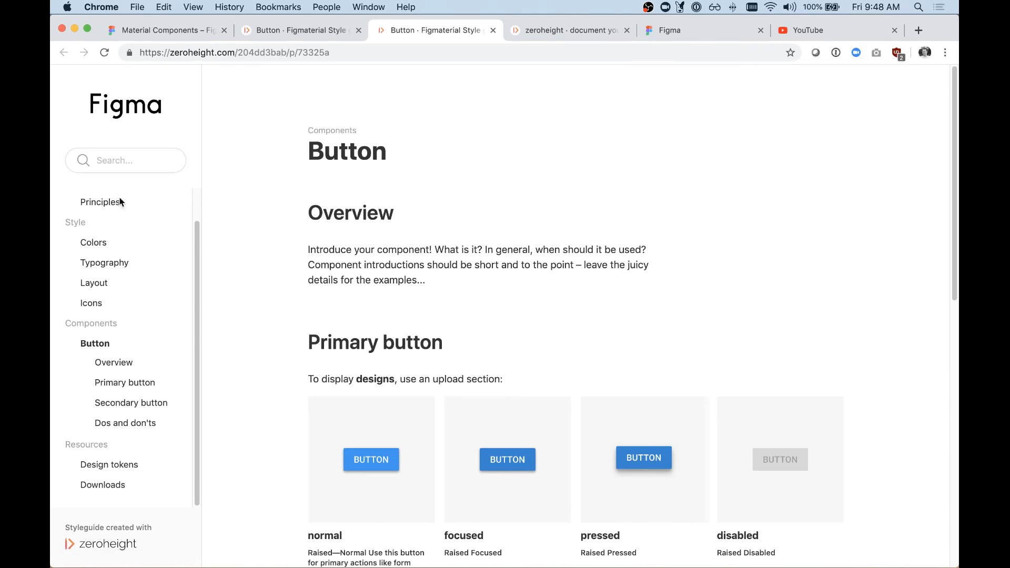
left_click(110, 365)
left_click(118, 388)
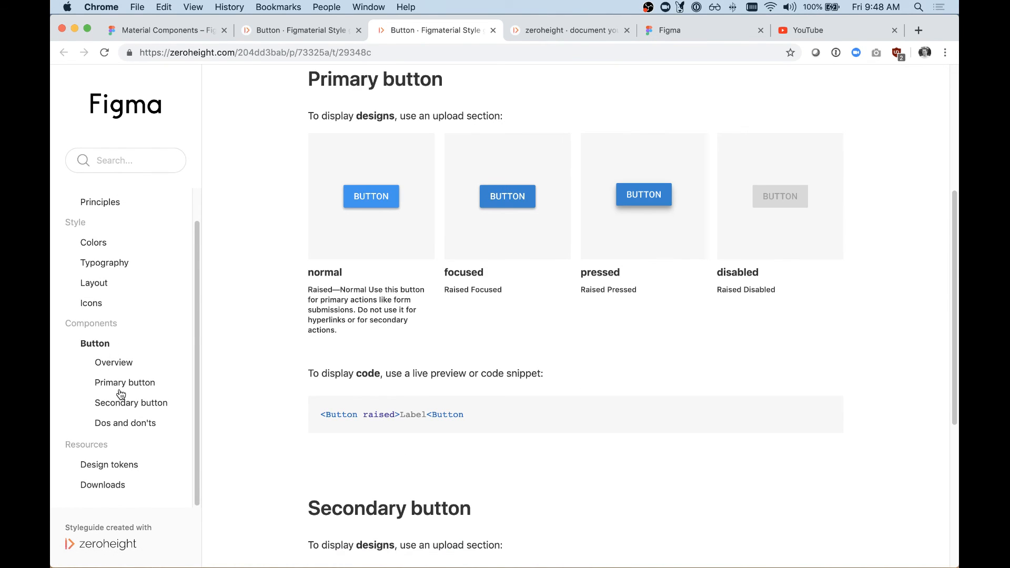
left_click(126, 405)
left_click(108, 363)
left_click(115, 386)
left_click(116, 422)
Step: Browse the Action icons on the previewed Icons page, inspect the exit_to_app icon's specs, and return to the page
left_click(92, 305)
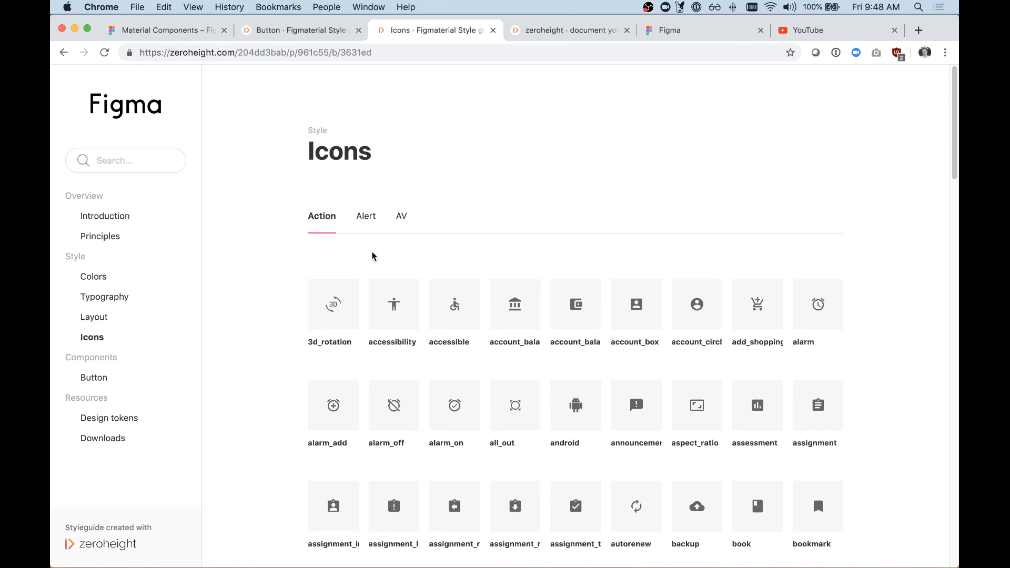
scroll(528, 310, "down", 20)
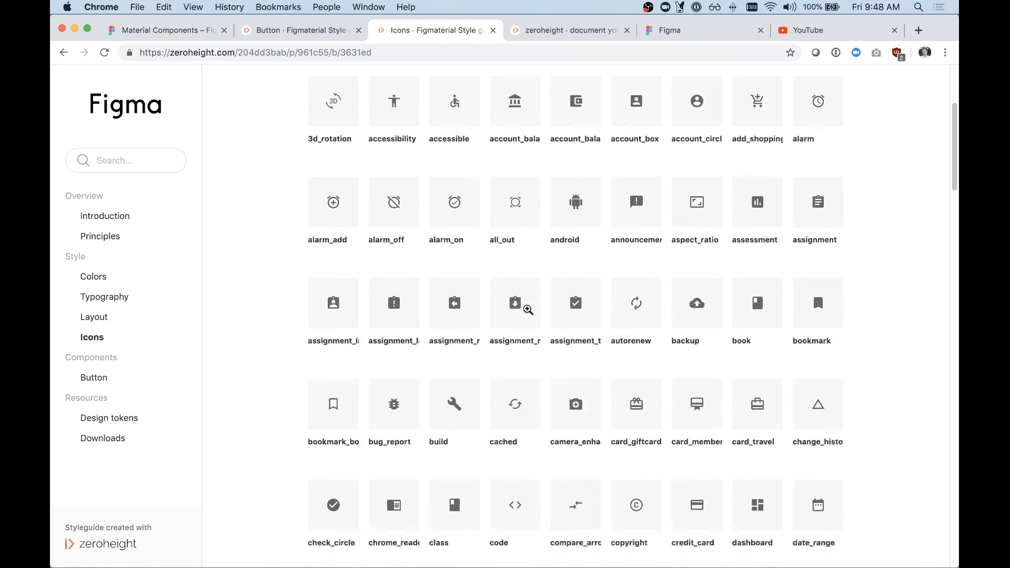
scroll(528, 310, "up", 6)
scroll(528, 310, "up", 2)
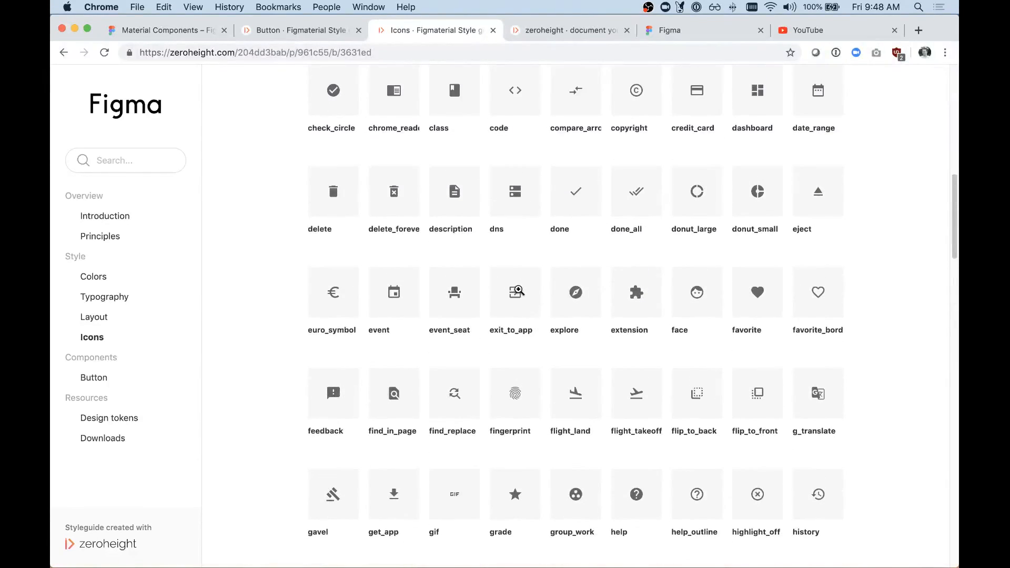
left_click(528, 310)
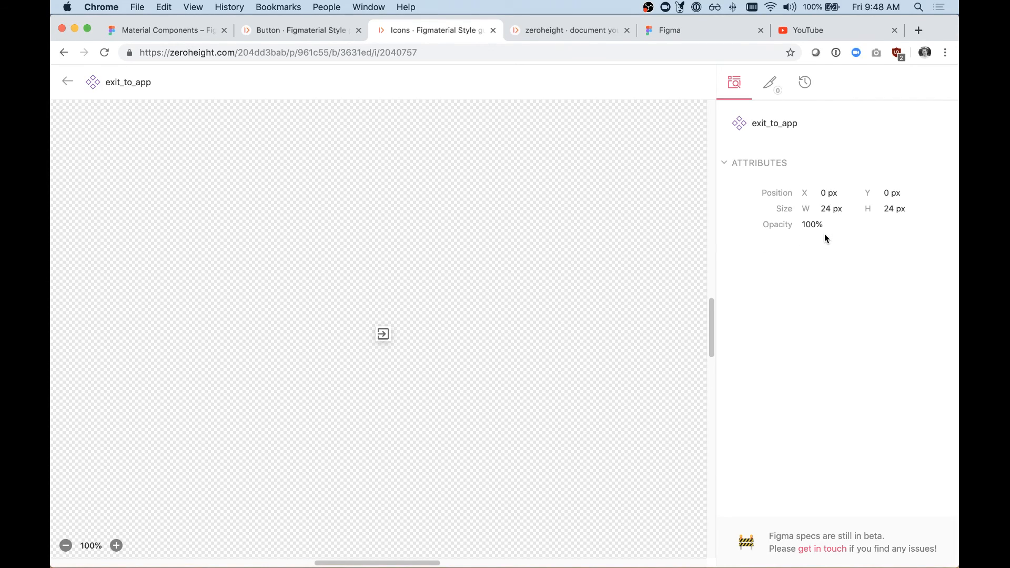
left_click(772, 91)
left_click(735, 82)
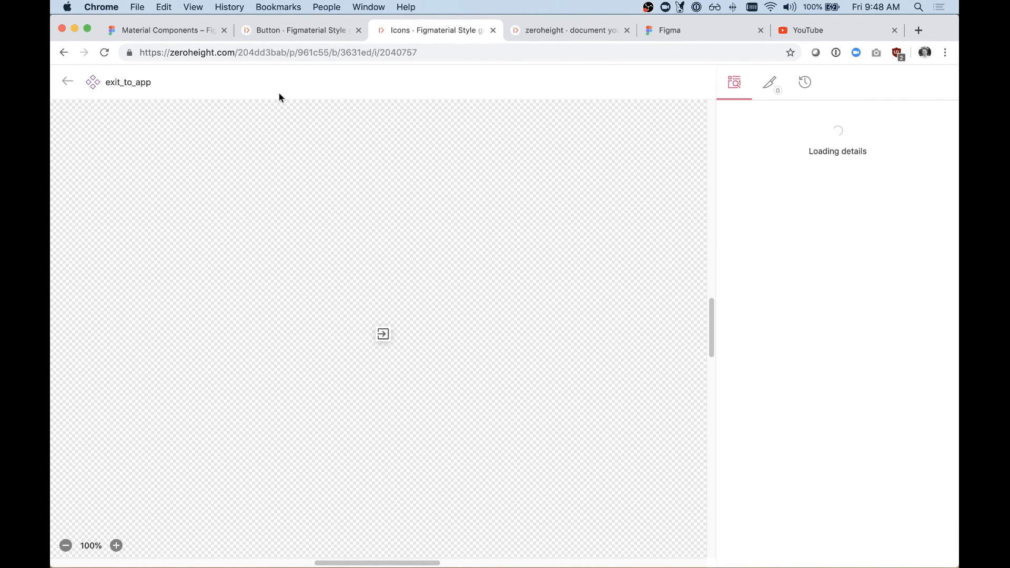
left_click(67, 82)
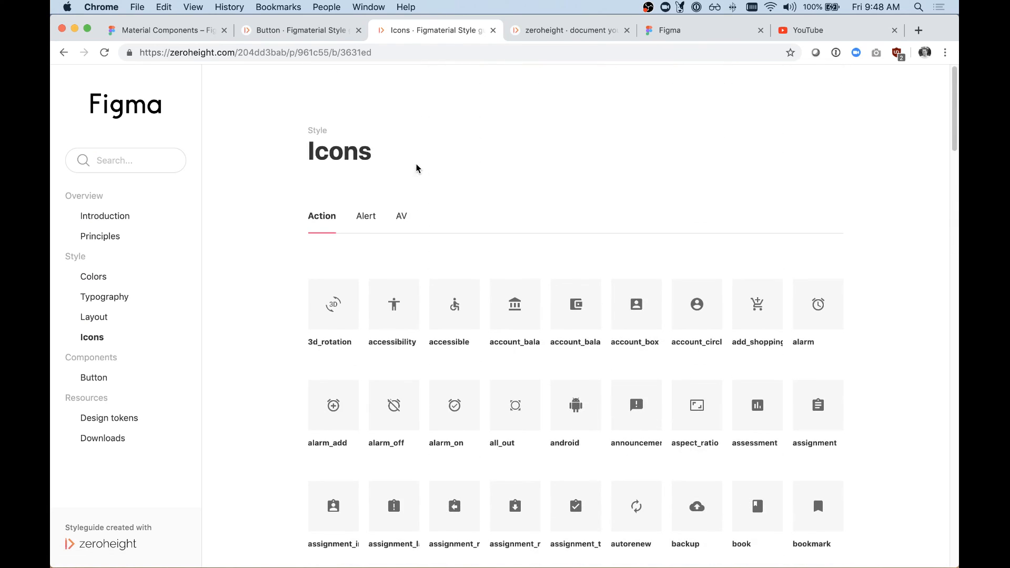